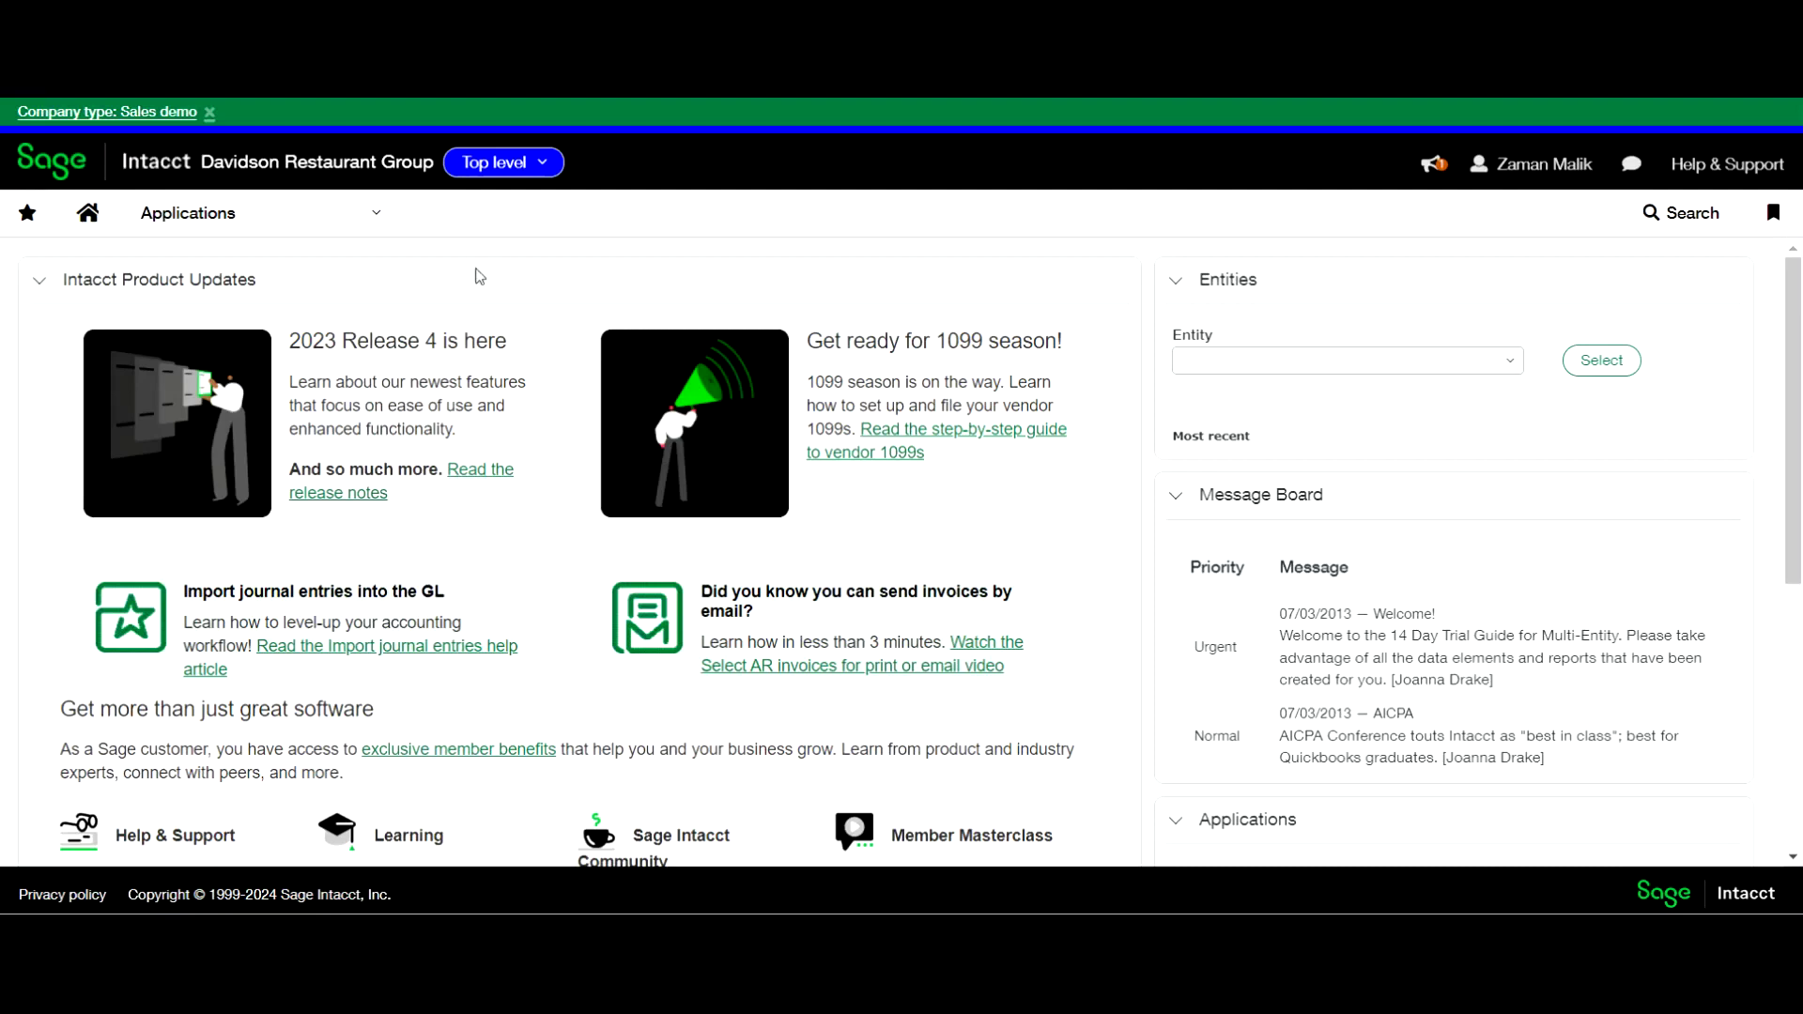
Open the Accounts Payable vendor VEN-000001 Sysco Foods for editing and bring up its Form 1099 information
left_click(359, 232)
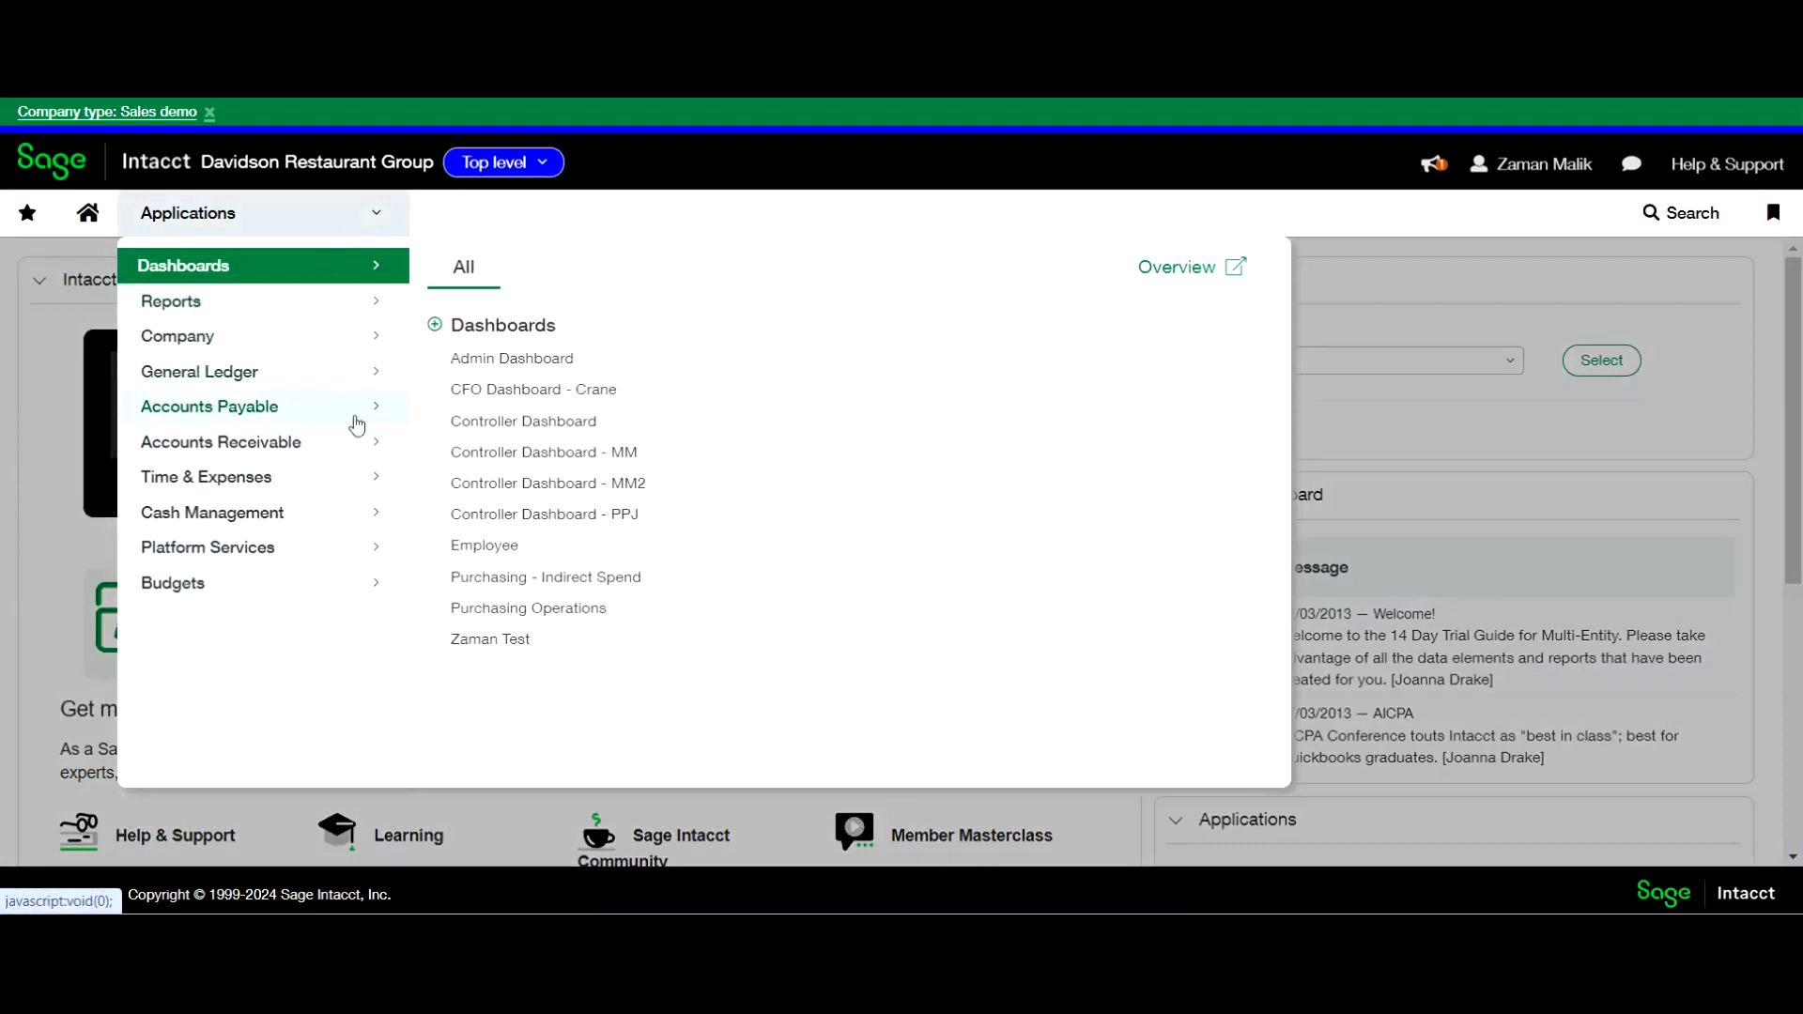
mouse_move(354, 419)
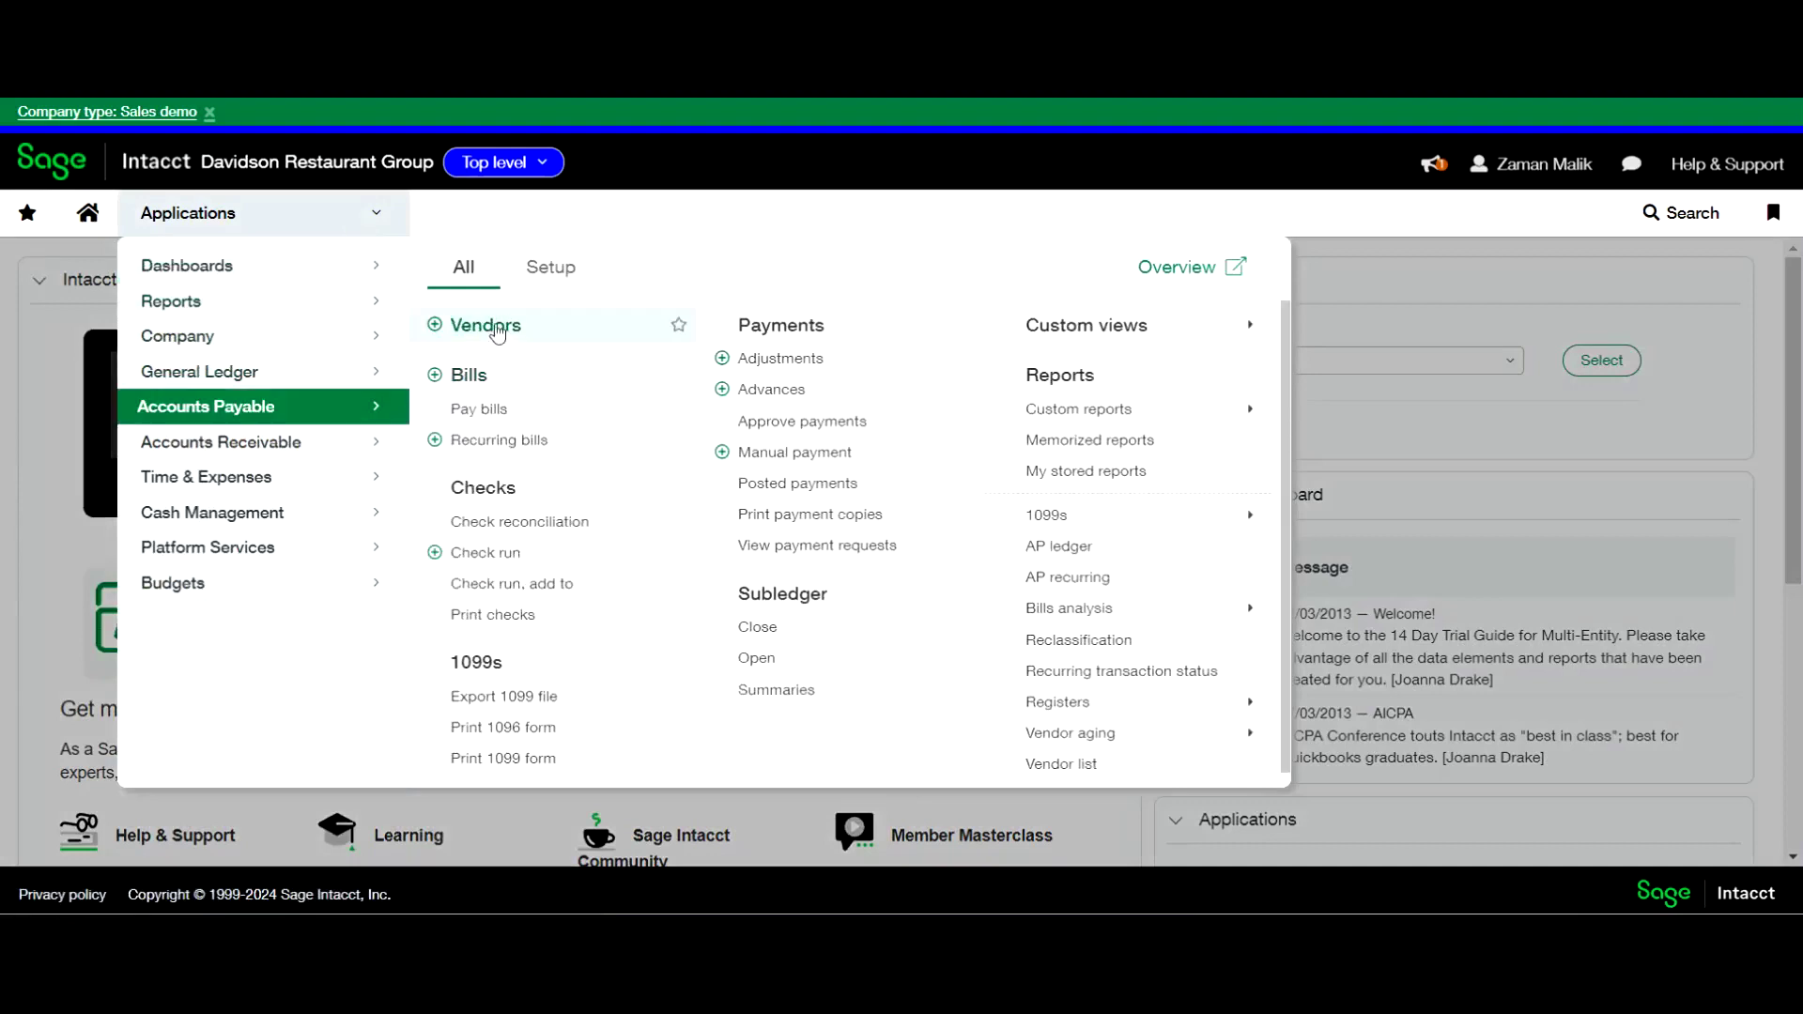
left_click(495, 325)
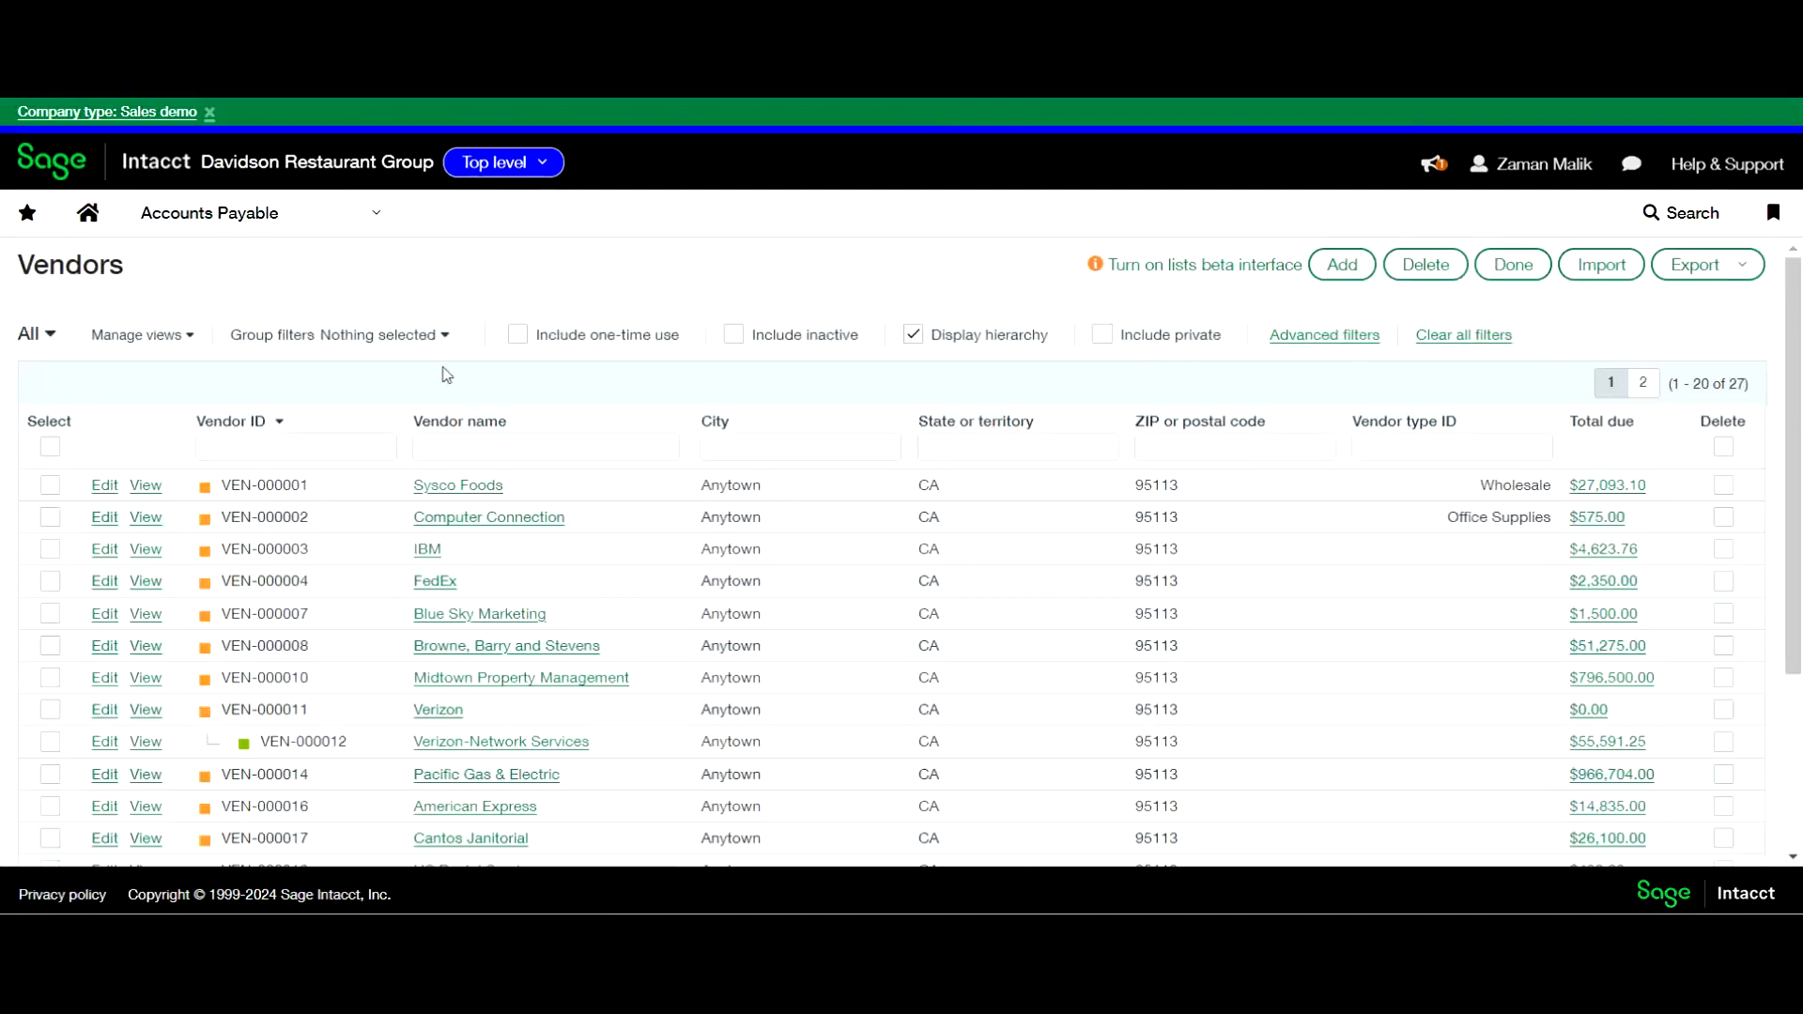
left_click(105, 488)
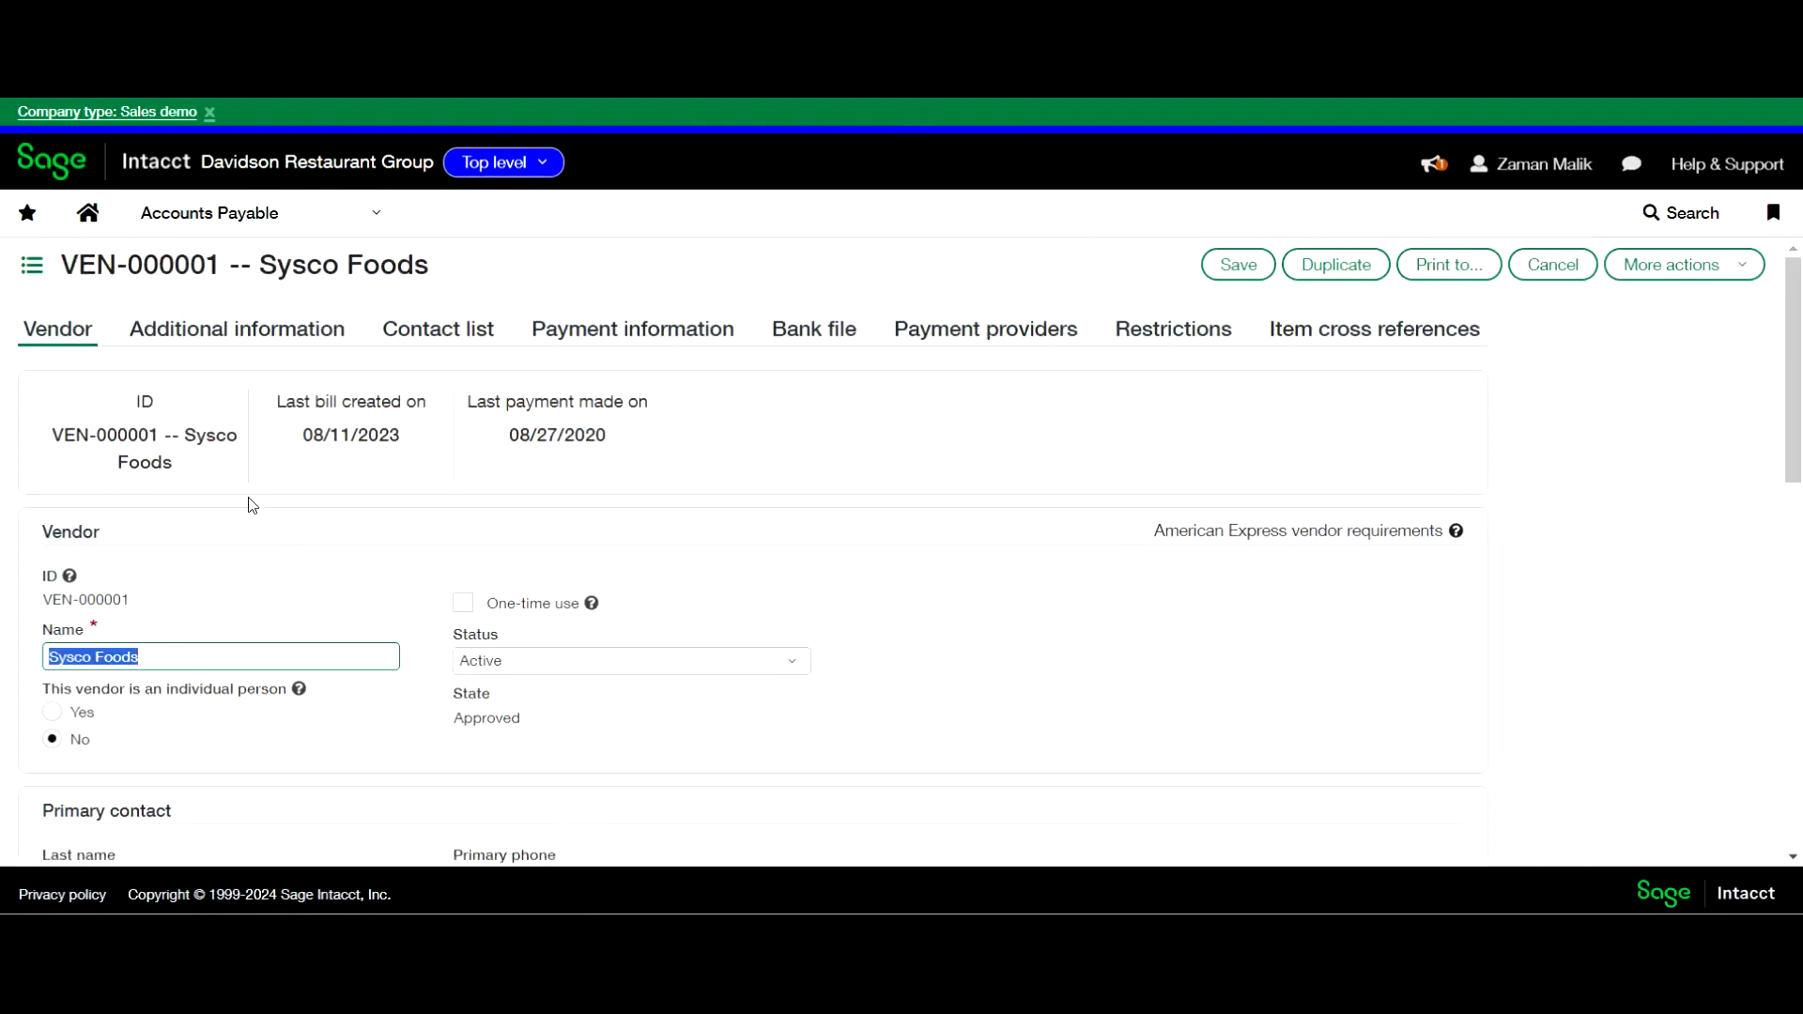
left_click(250, 346)
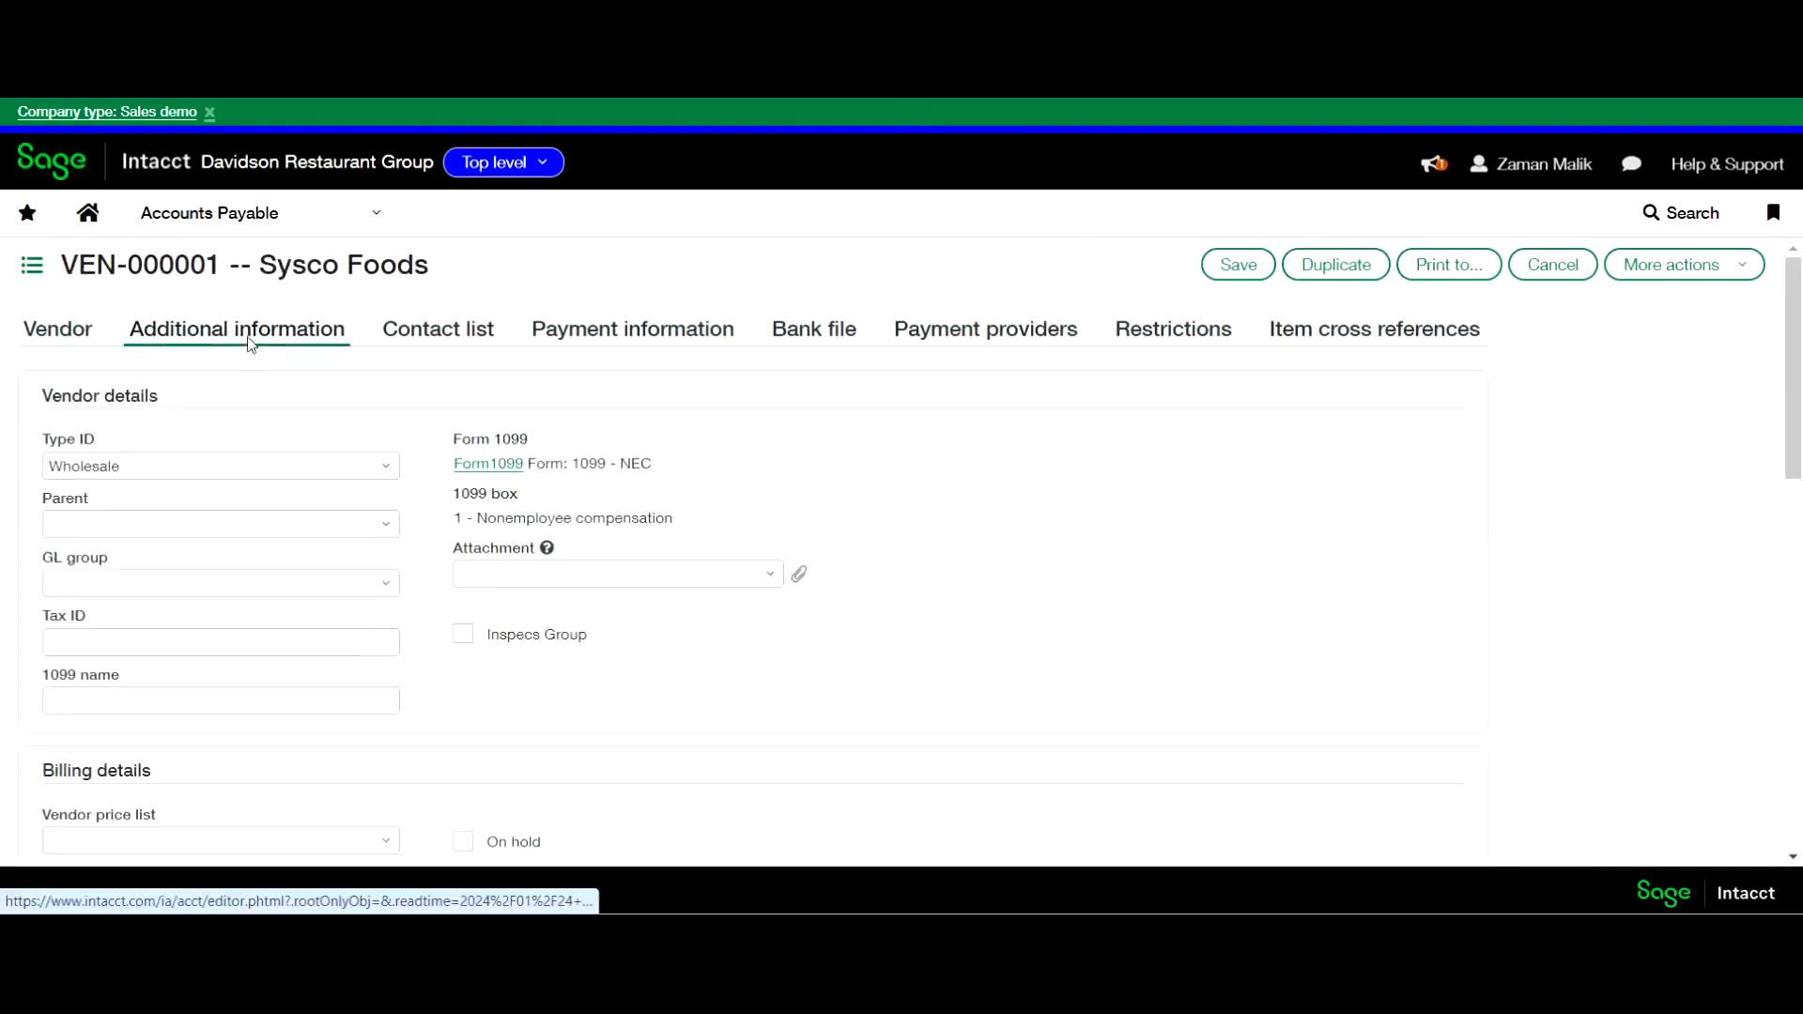
left_click(490, 465)
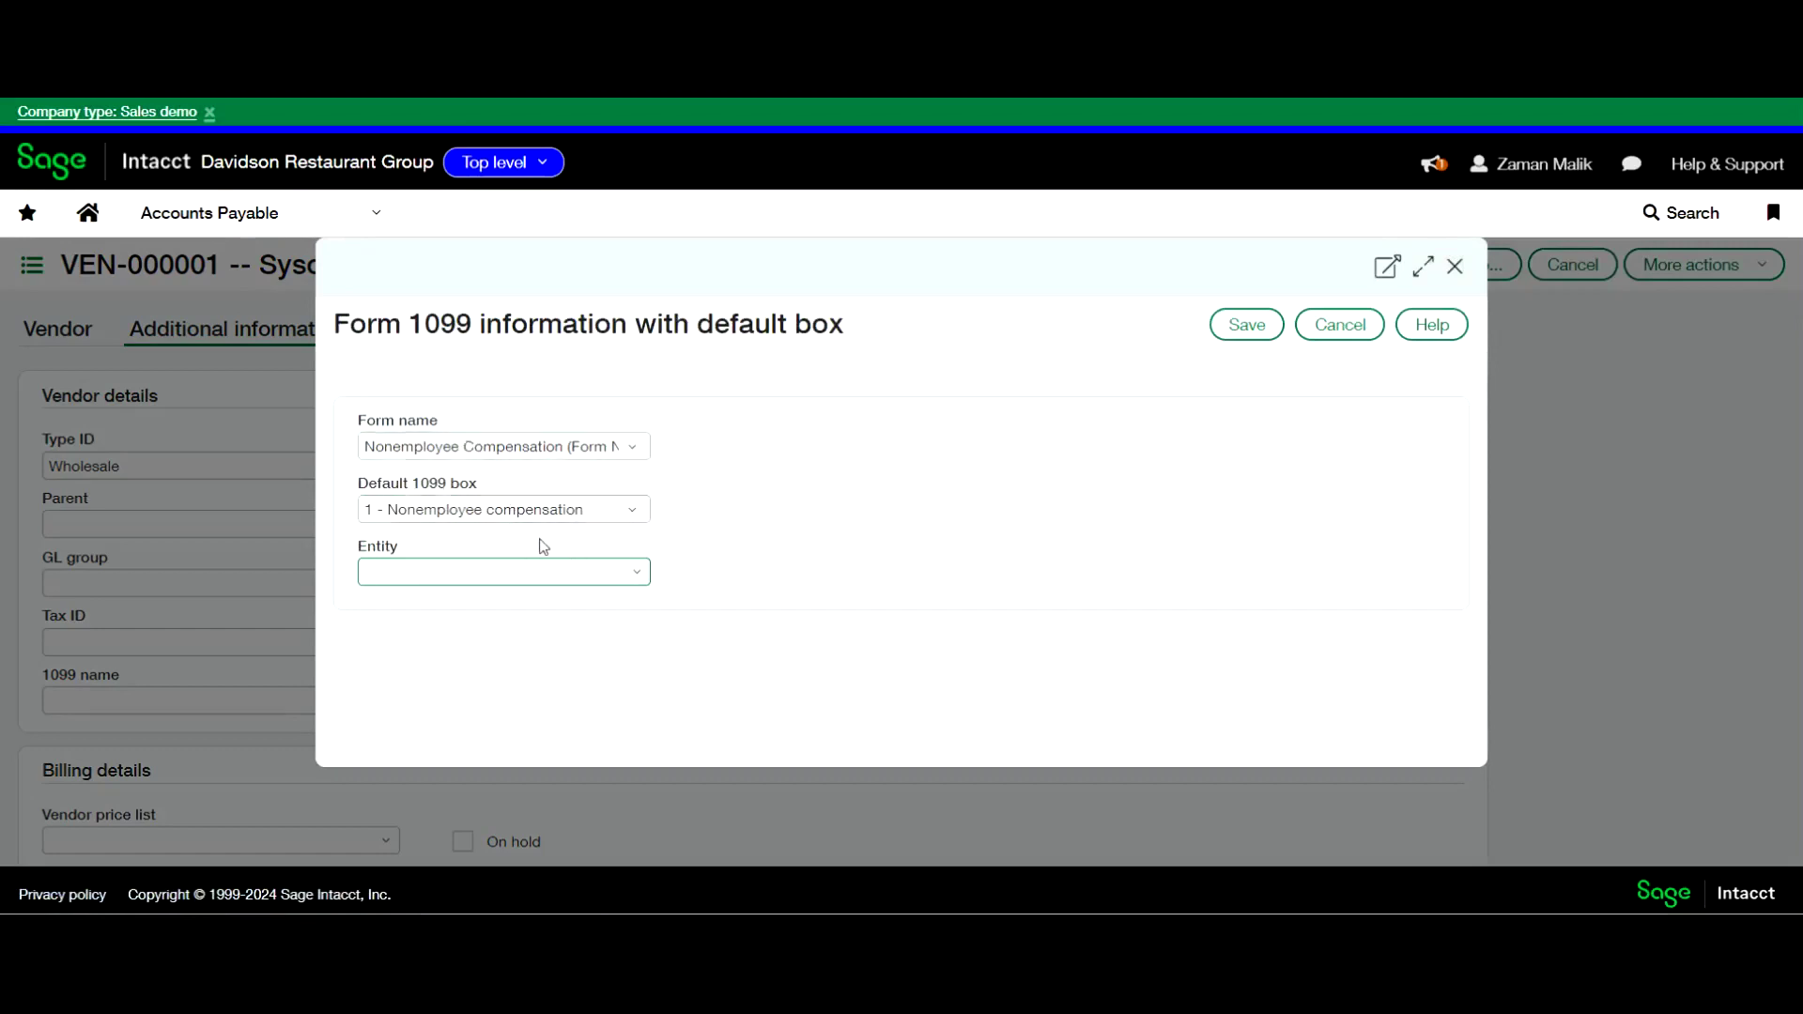
Choose Nonemployee Compensation as the 1099 form and 1 - Nonemployee compensation as its default box
left_click(633, 461)
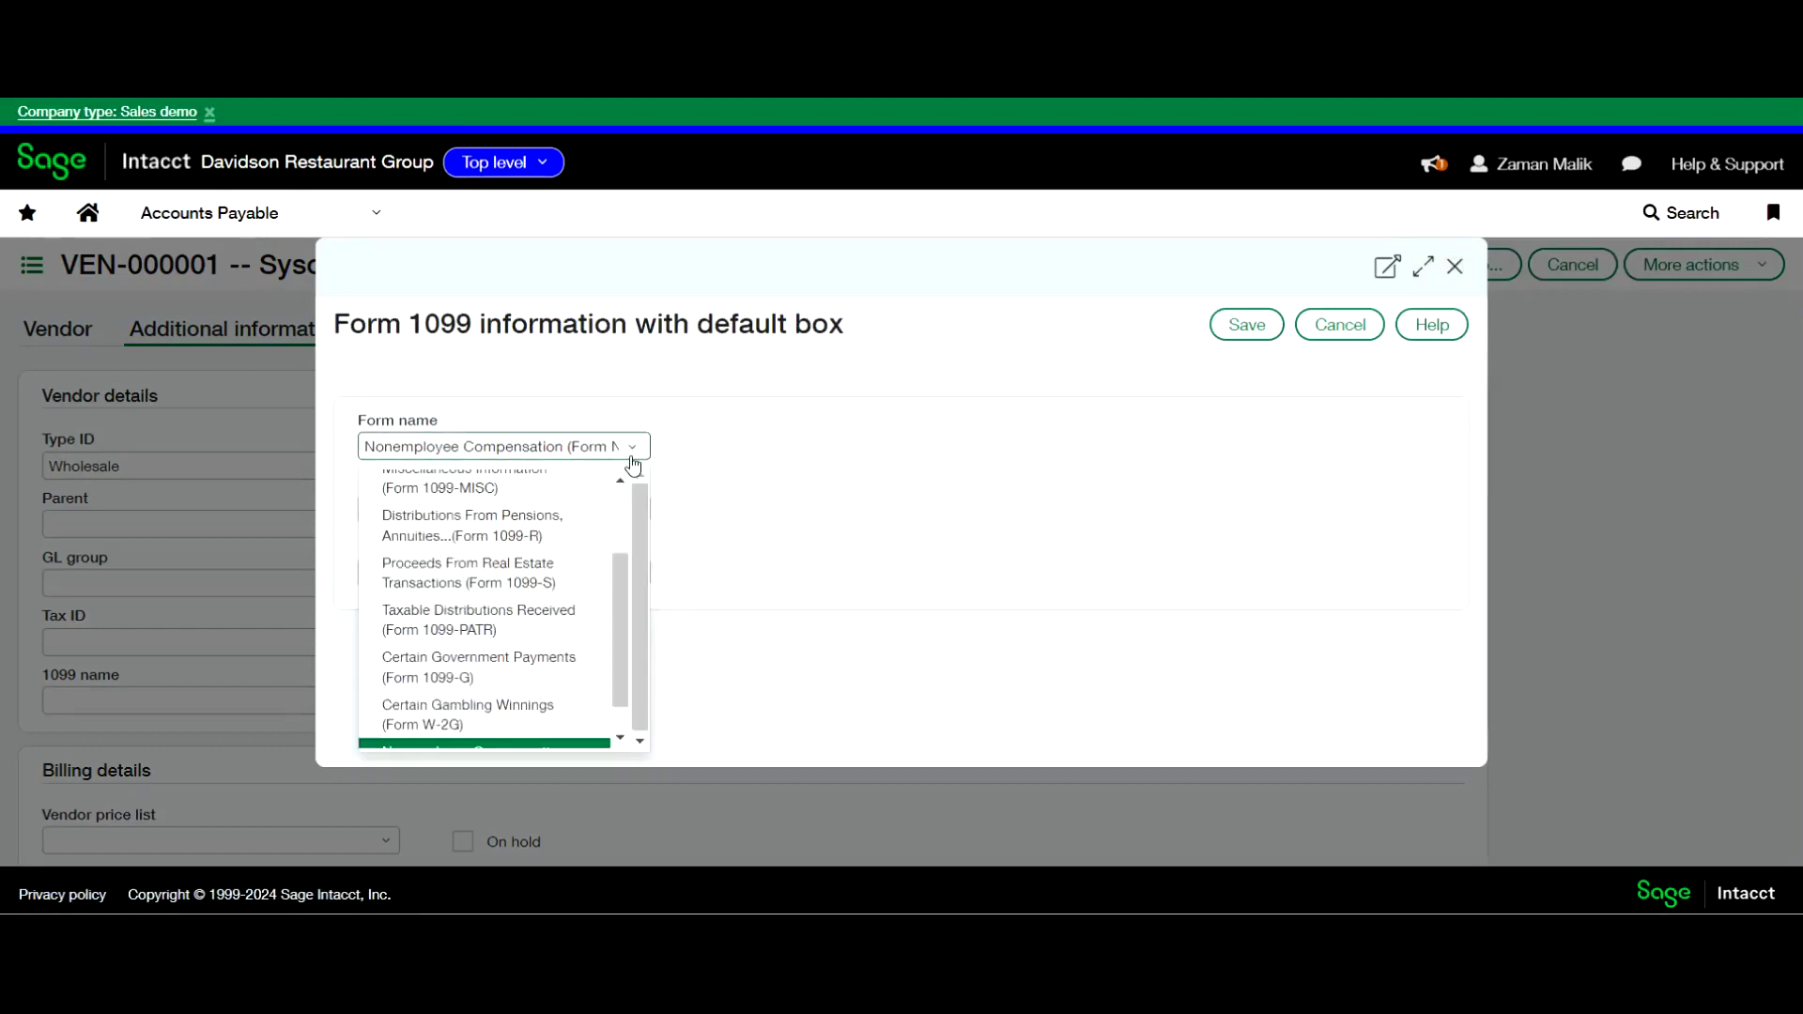
scroll(533, 714, "down", 1)
left_click(532, 729)
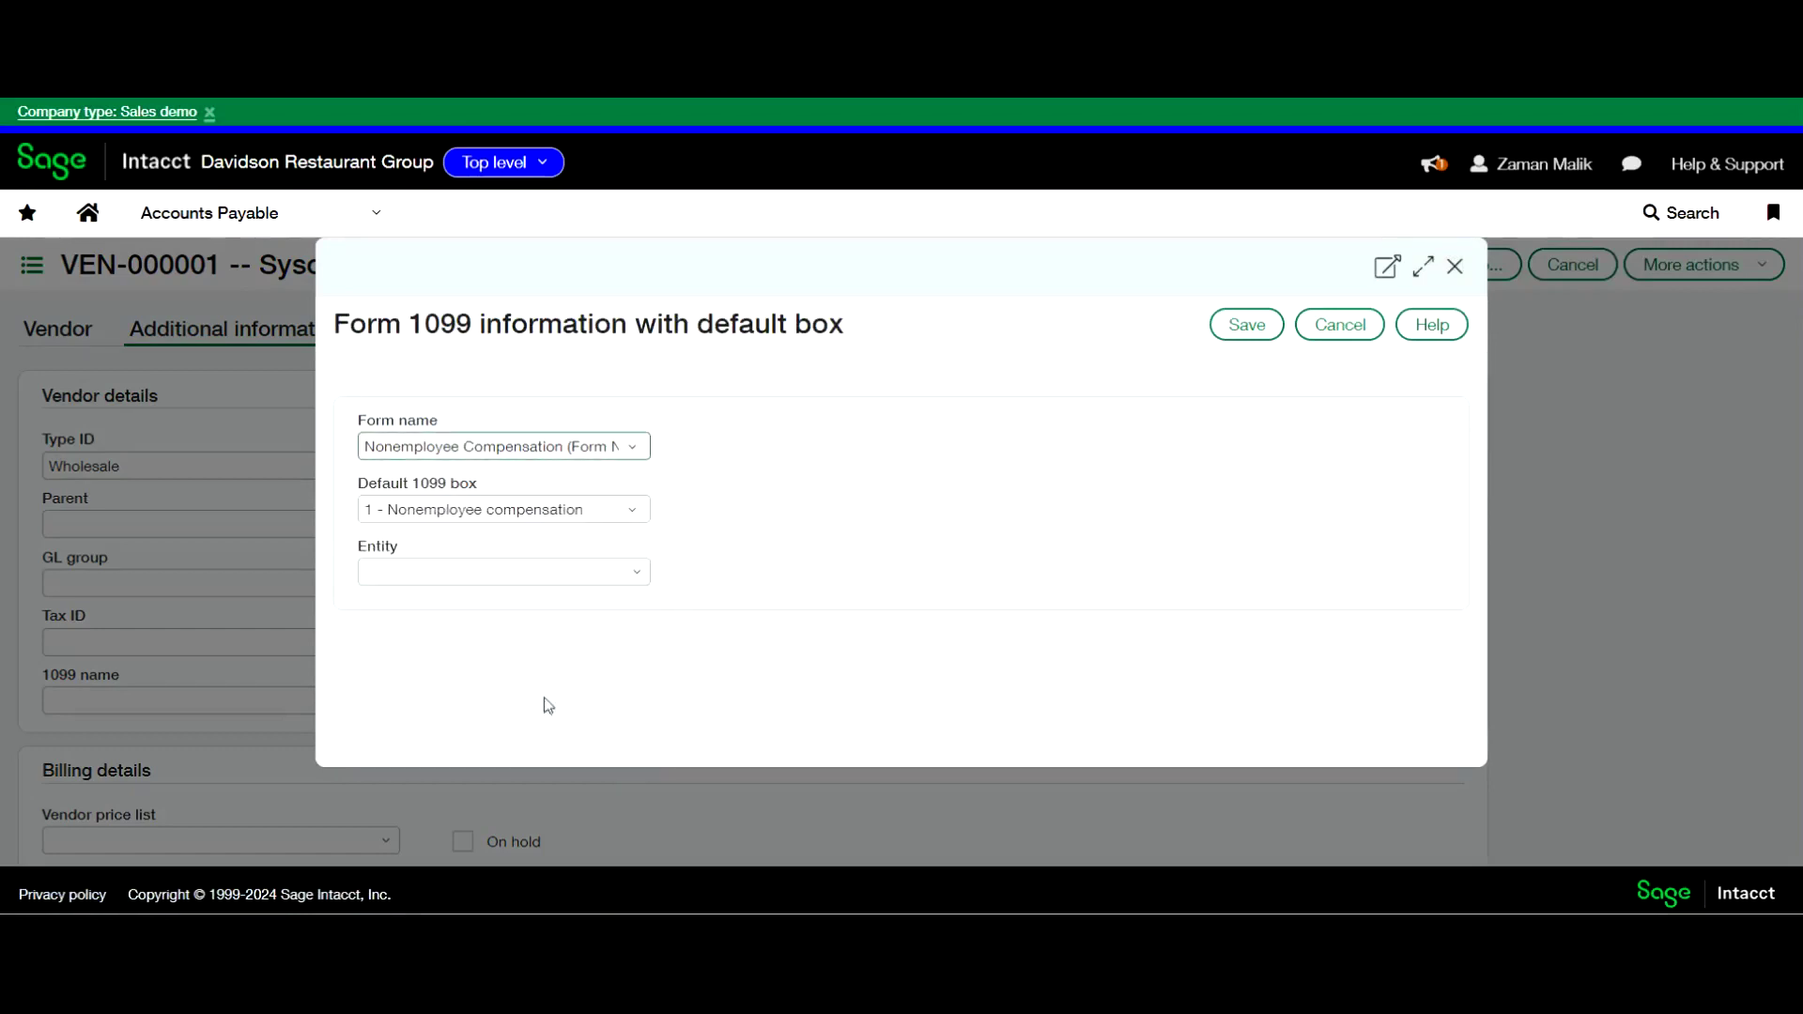
left_click(644, 509)
left_click(552, 541)
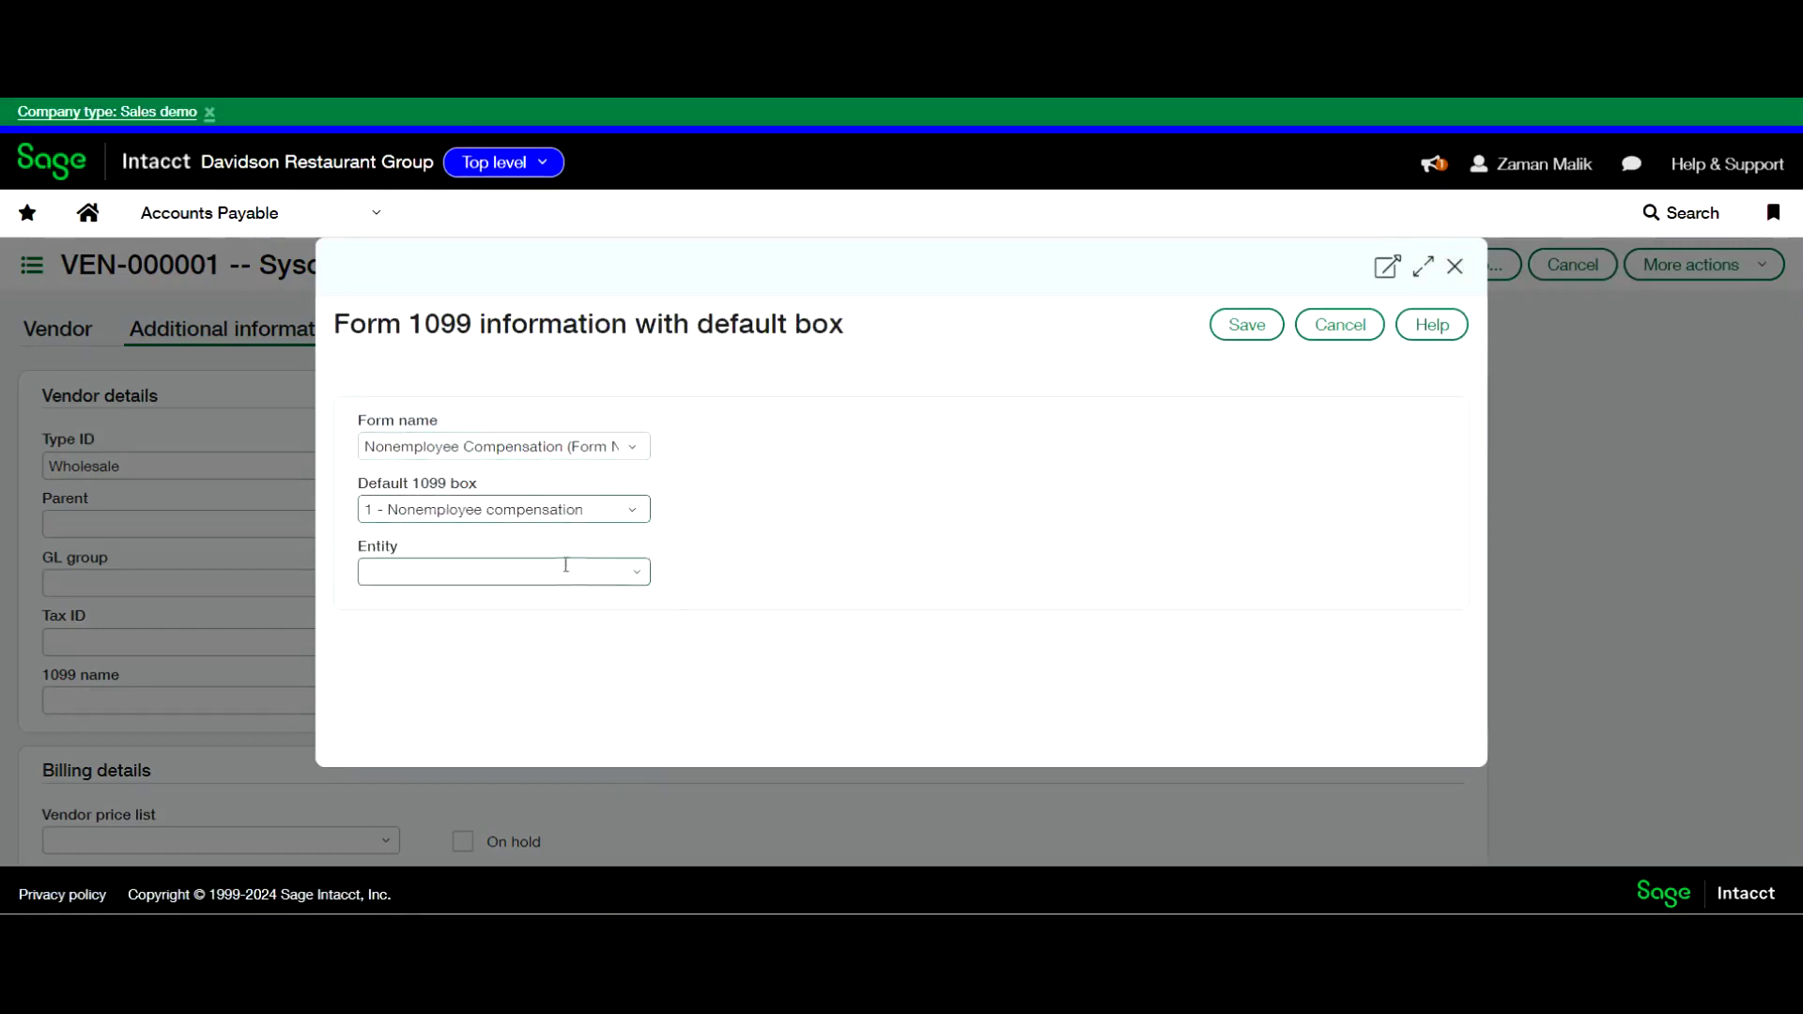
Set the 1099 entity to 10--MMCO and the initial values year to 2023
left_click(637, 573)
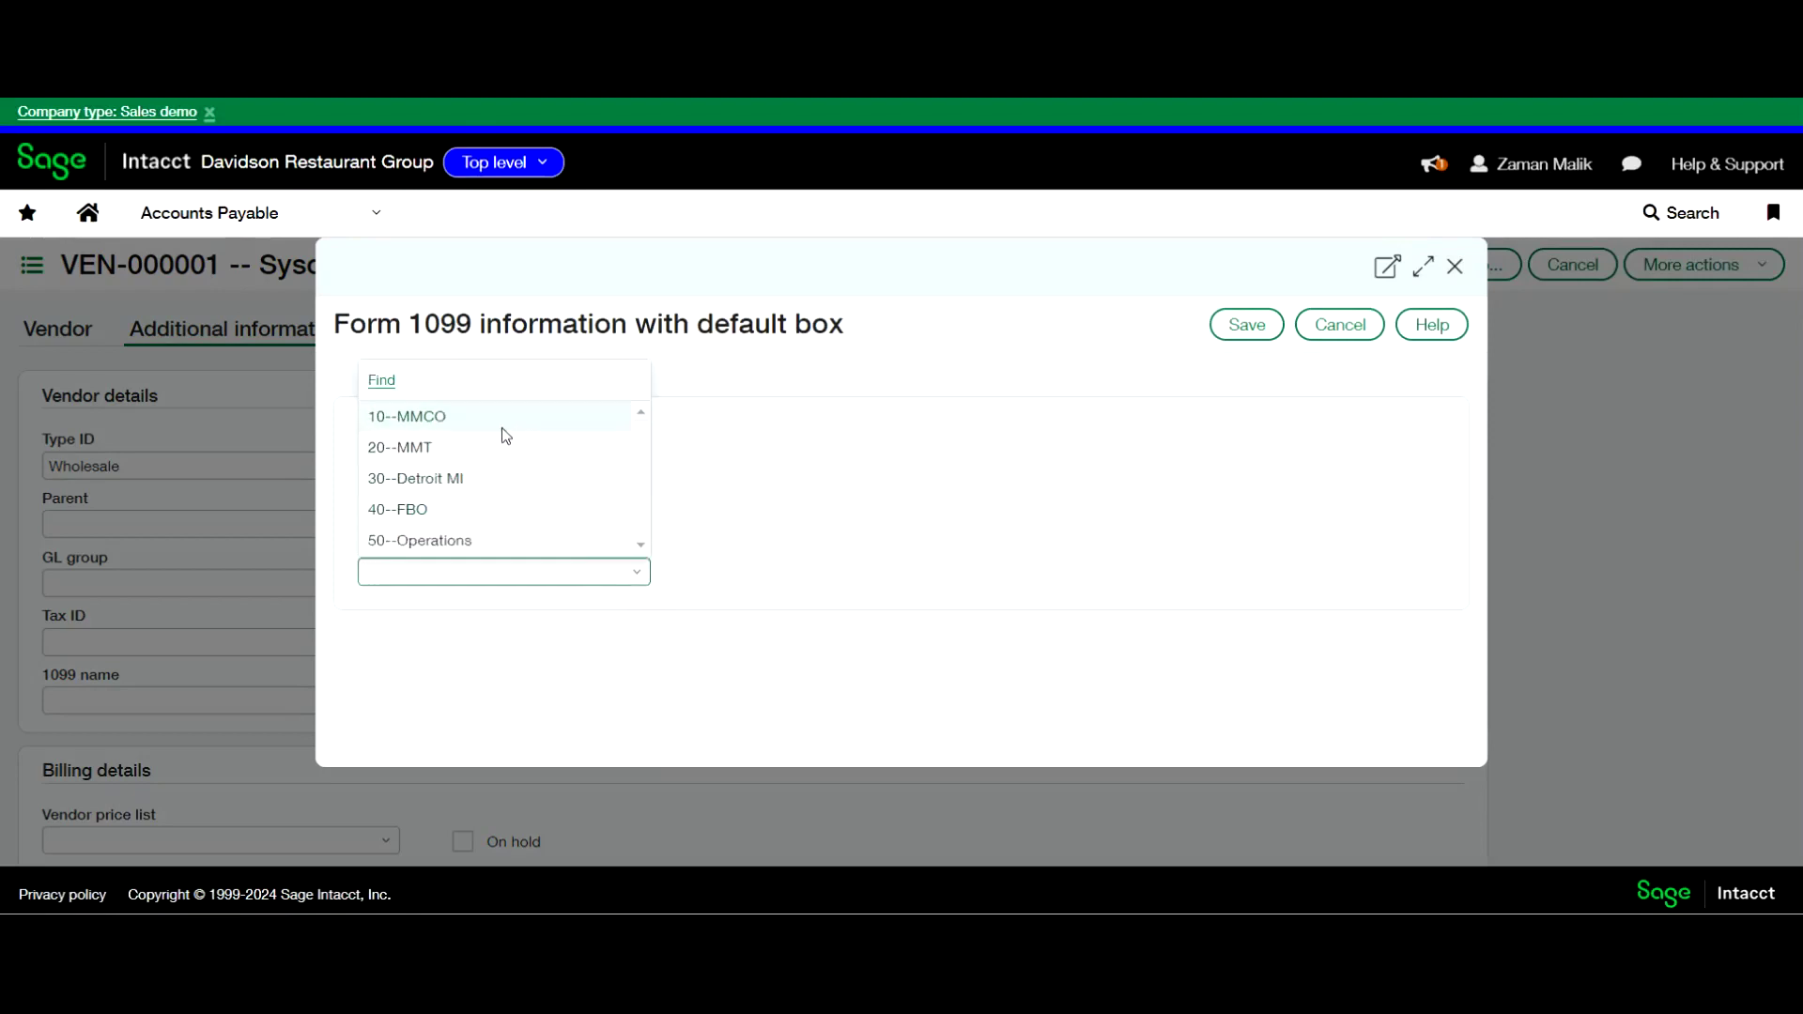
left_click(503, 425)
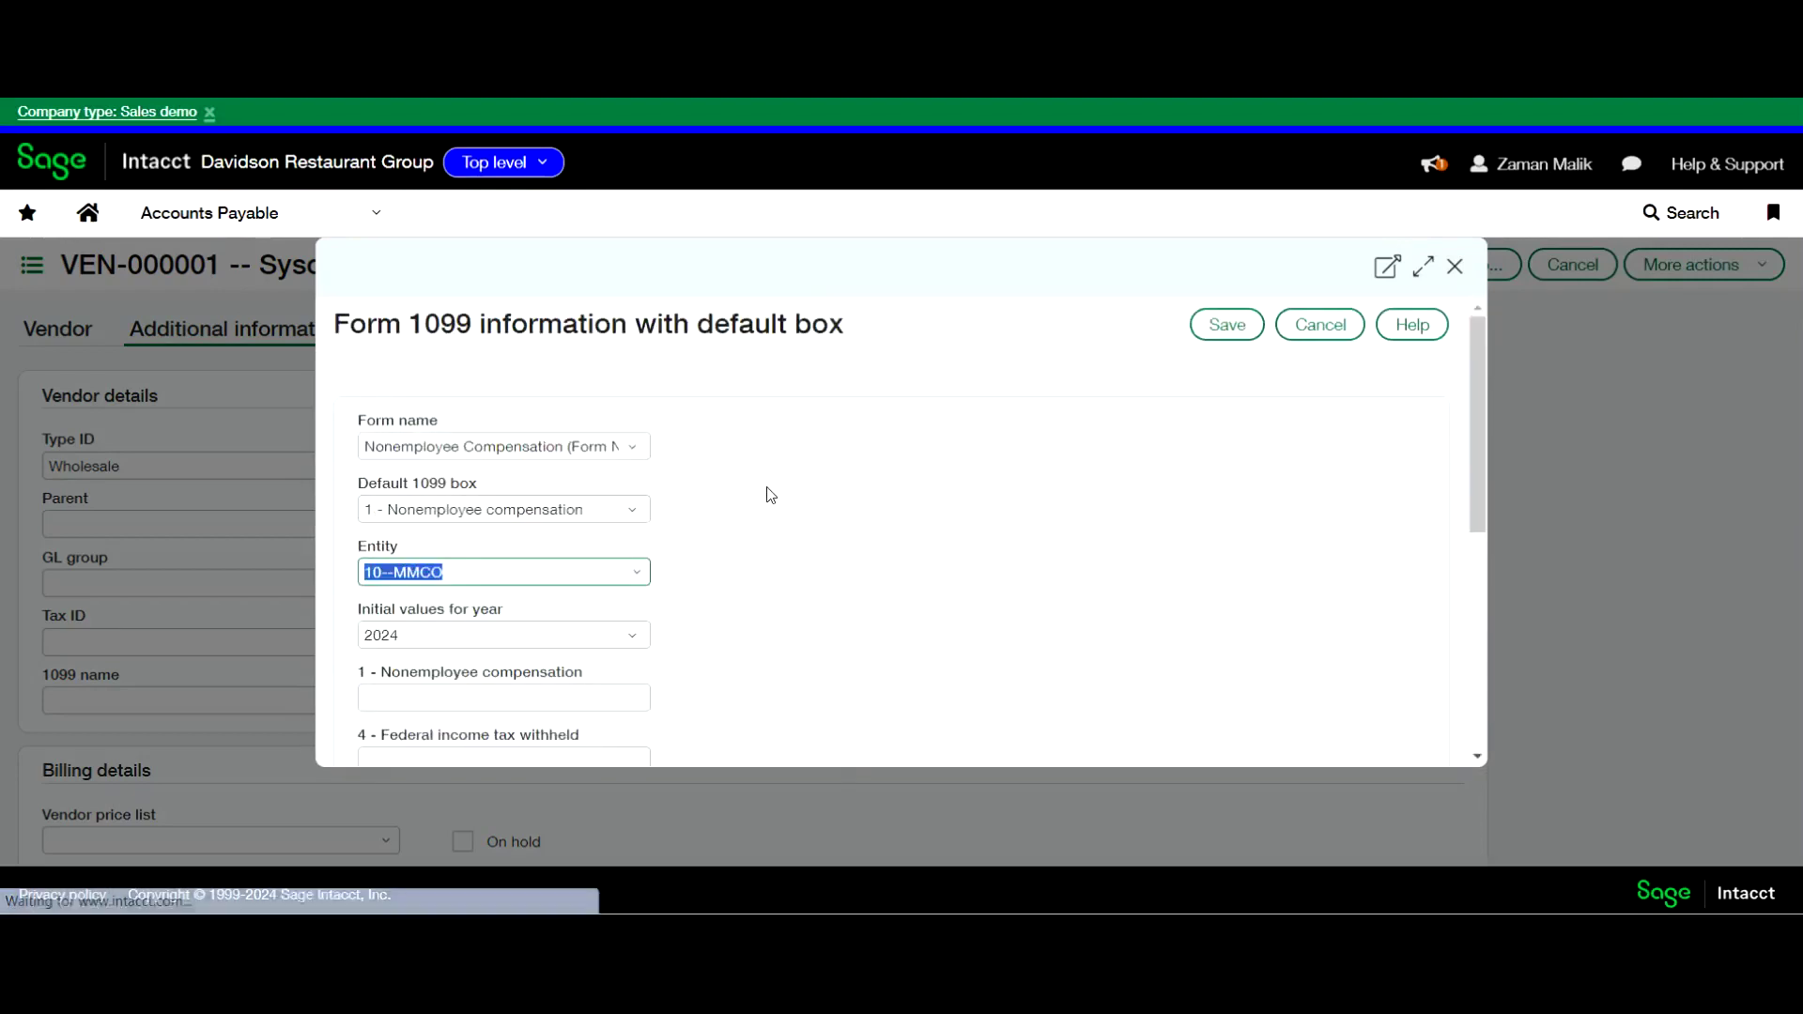
scroll(775, 498, "down", 1)
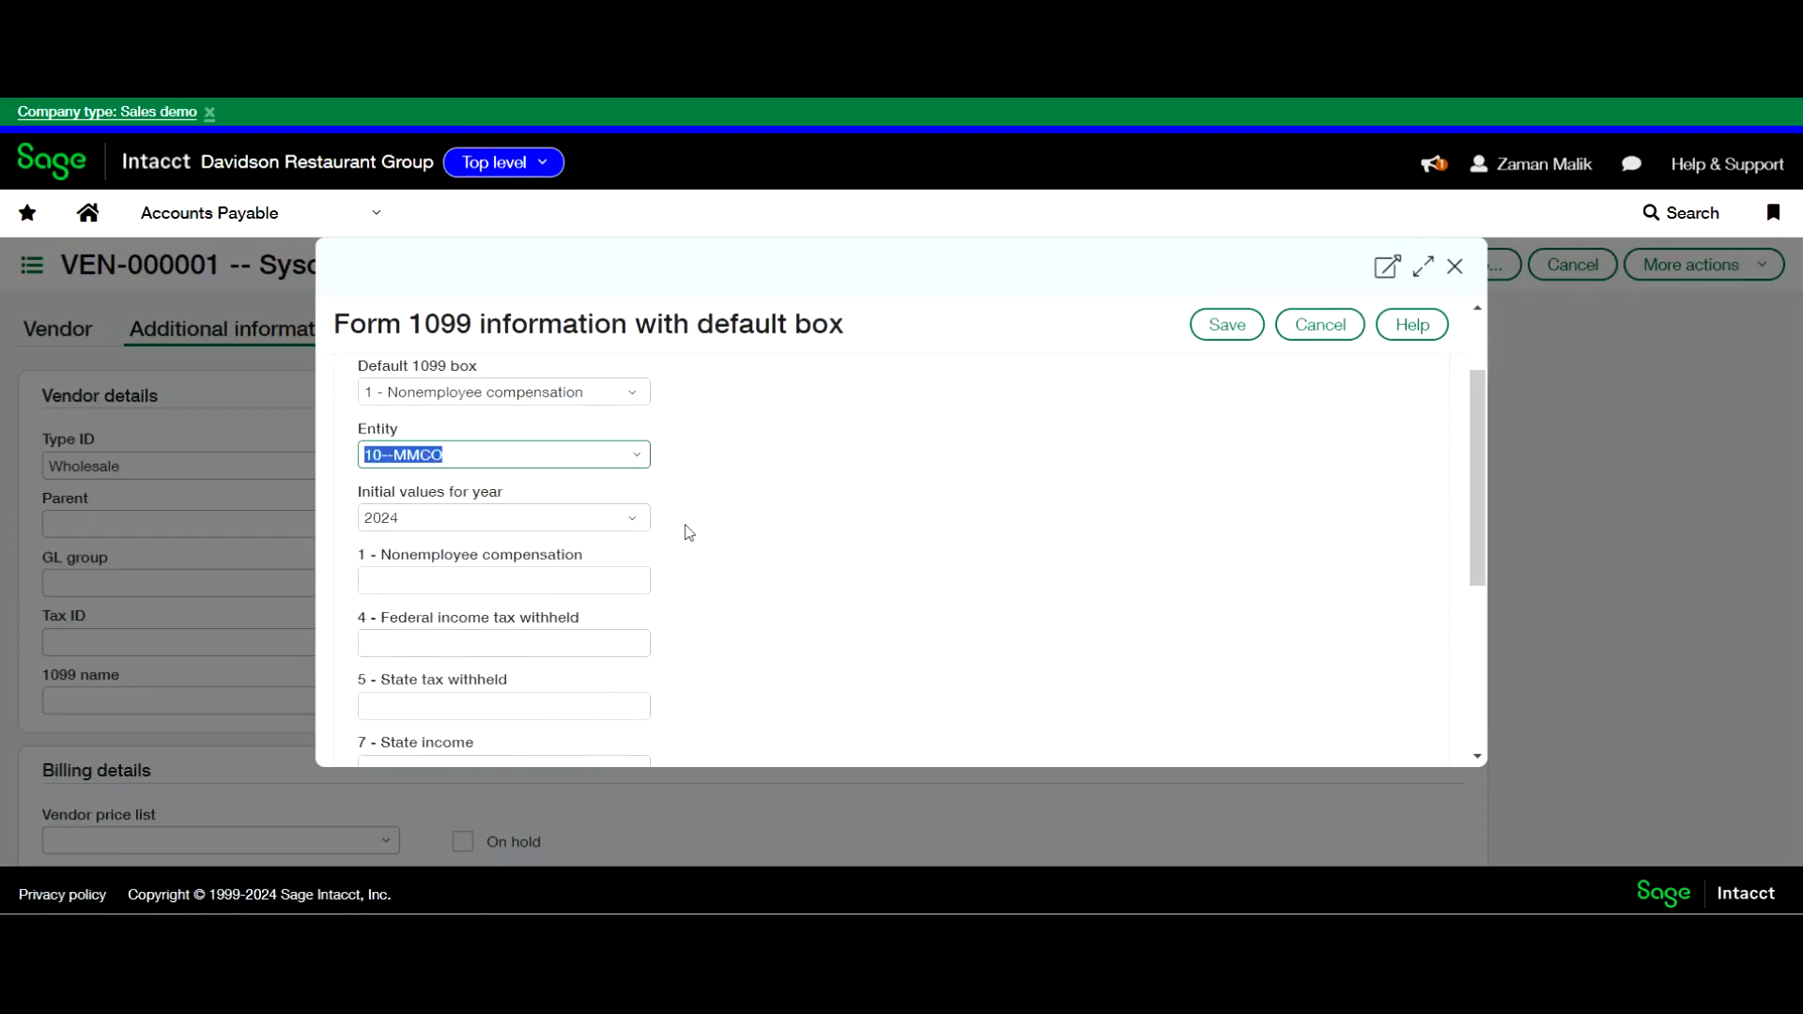
scroll(685, 532, "down", 1)
scroll(685, 532, "up", 1)
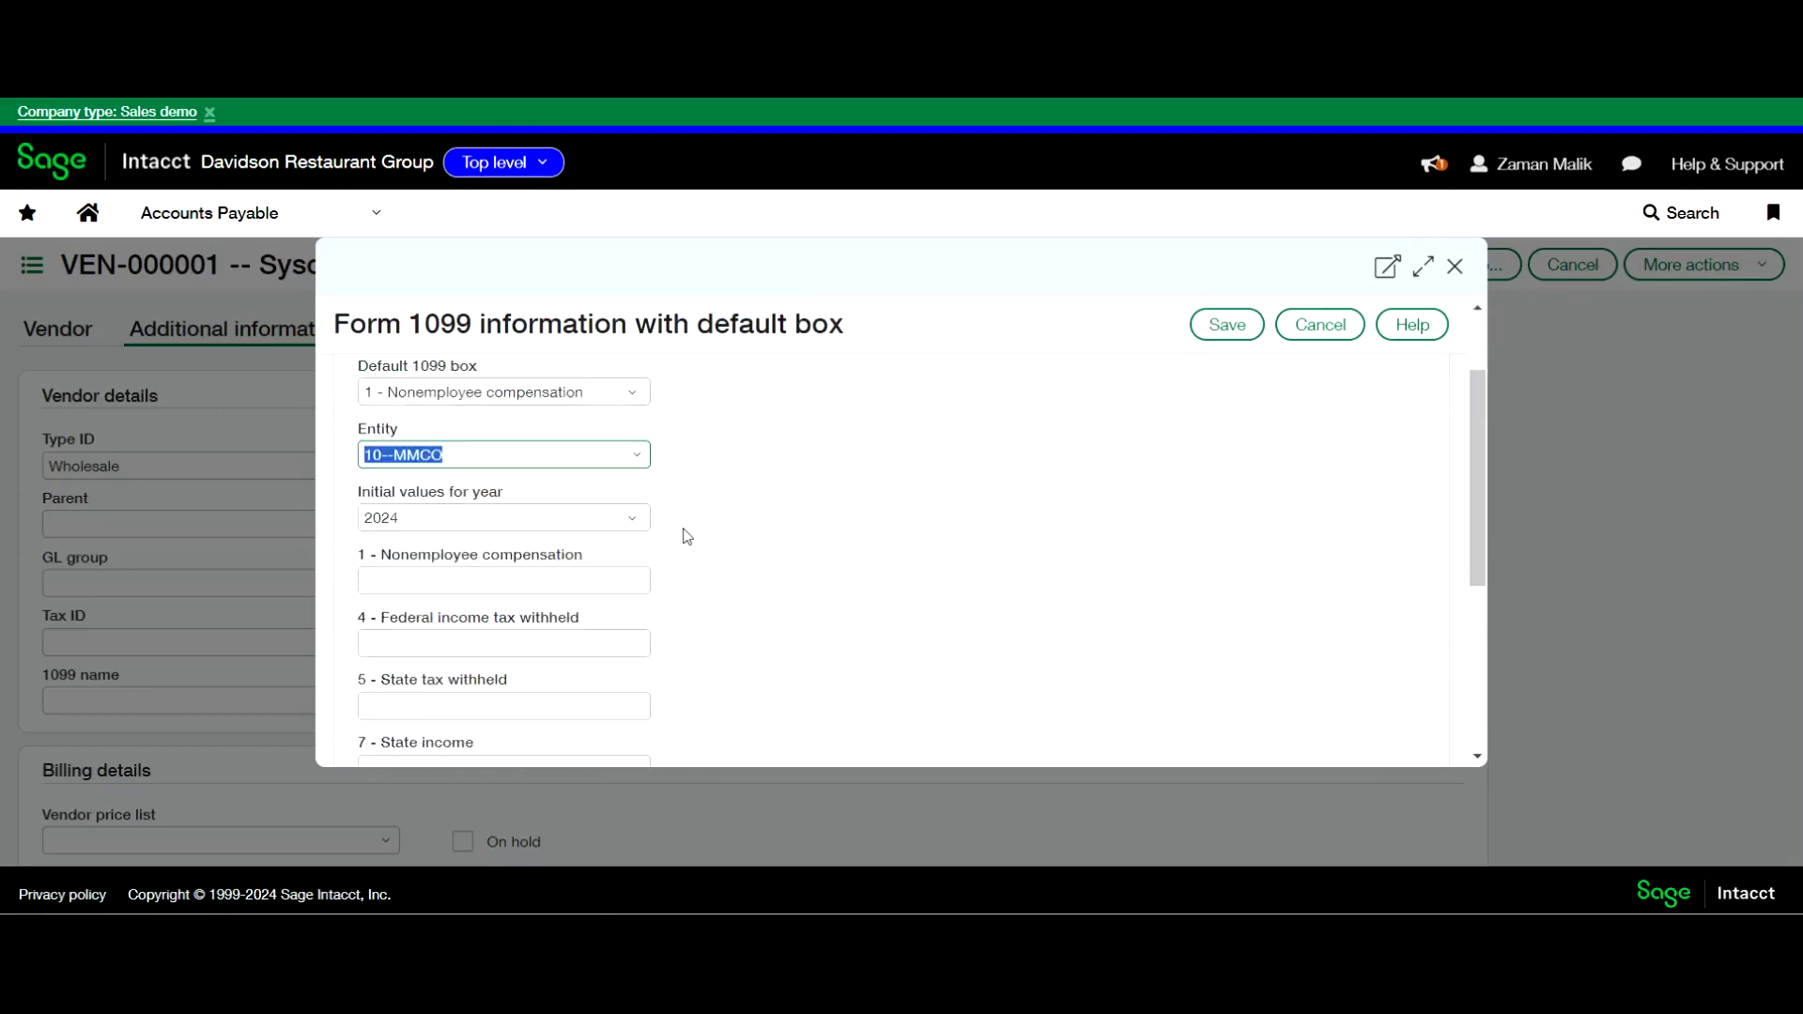
left_click(635, 526)
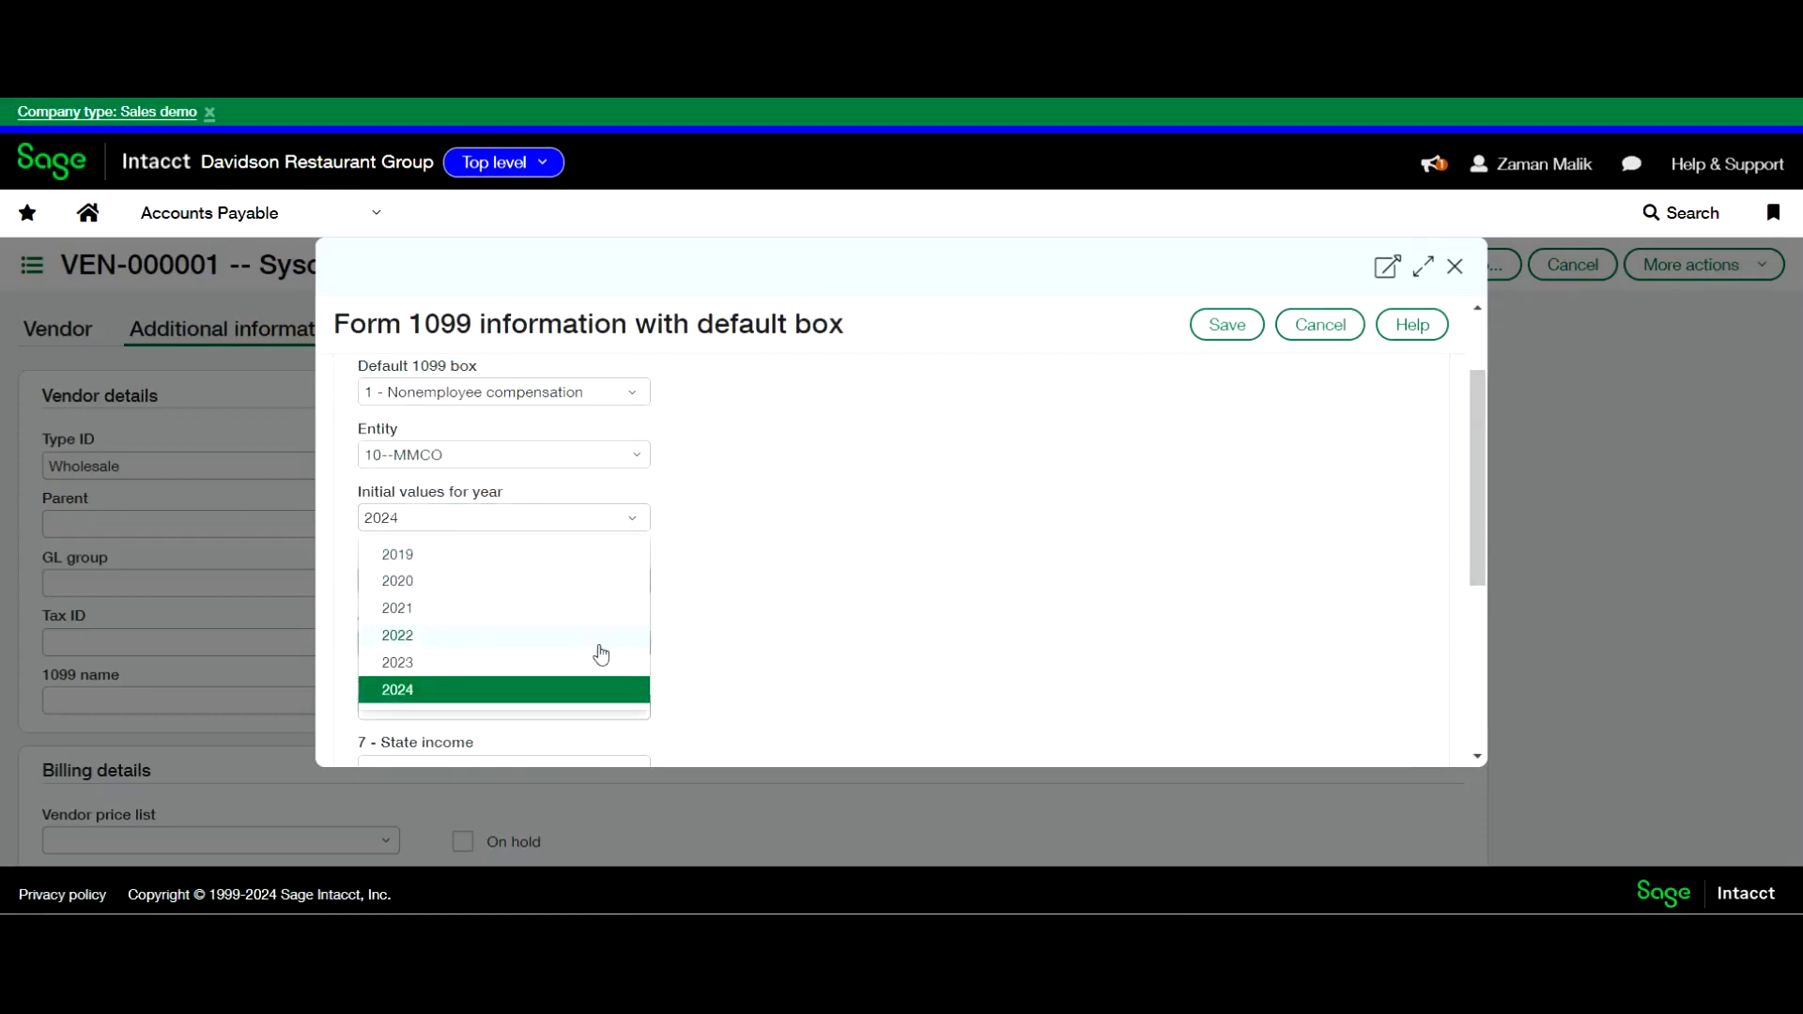
left_click(603, 668)
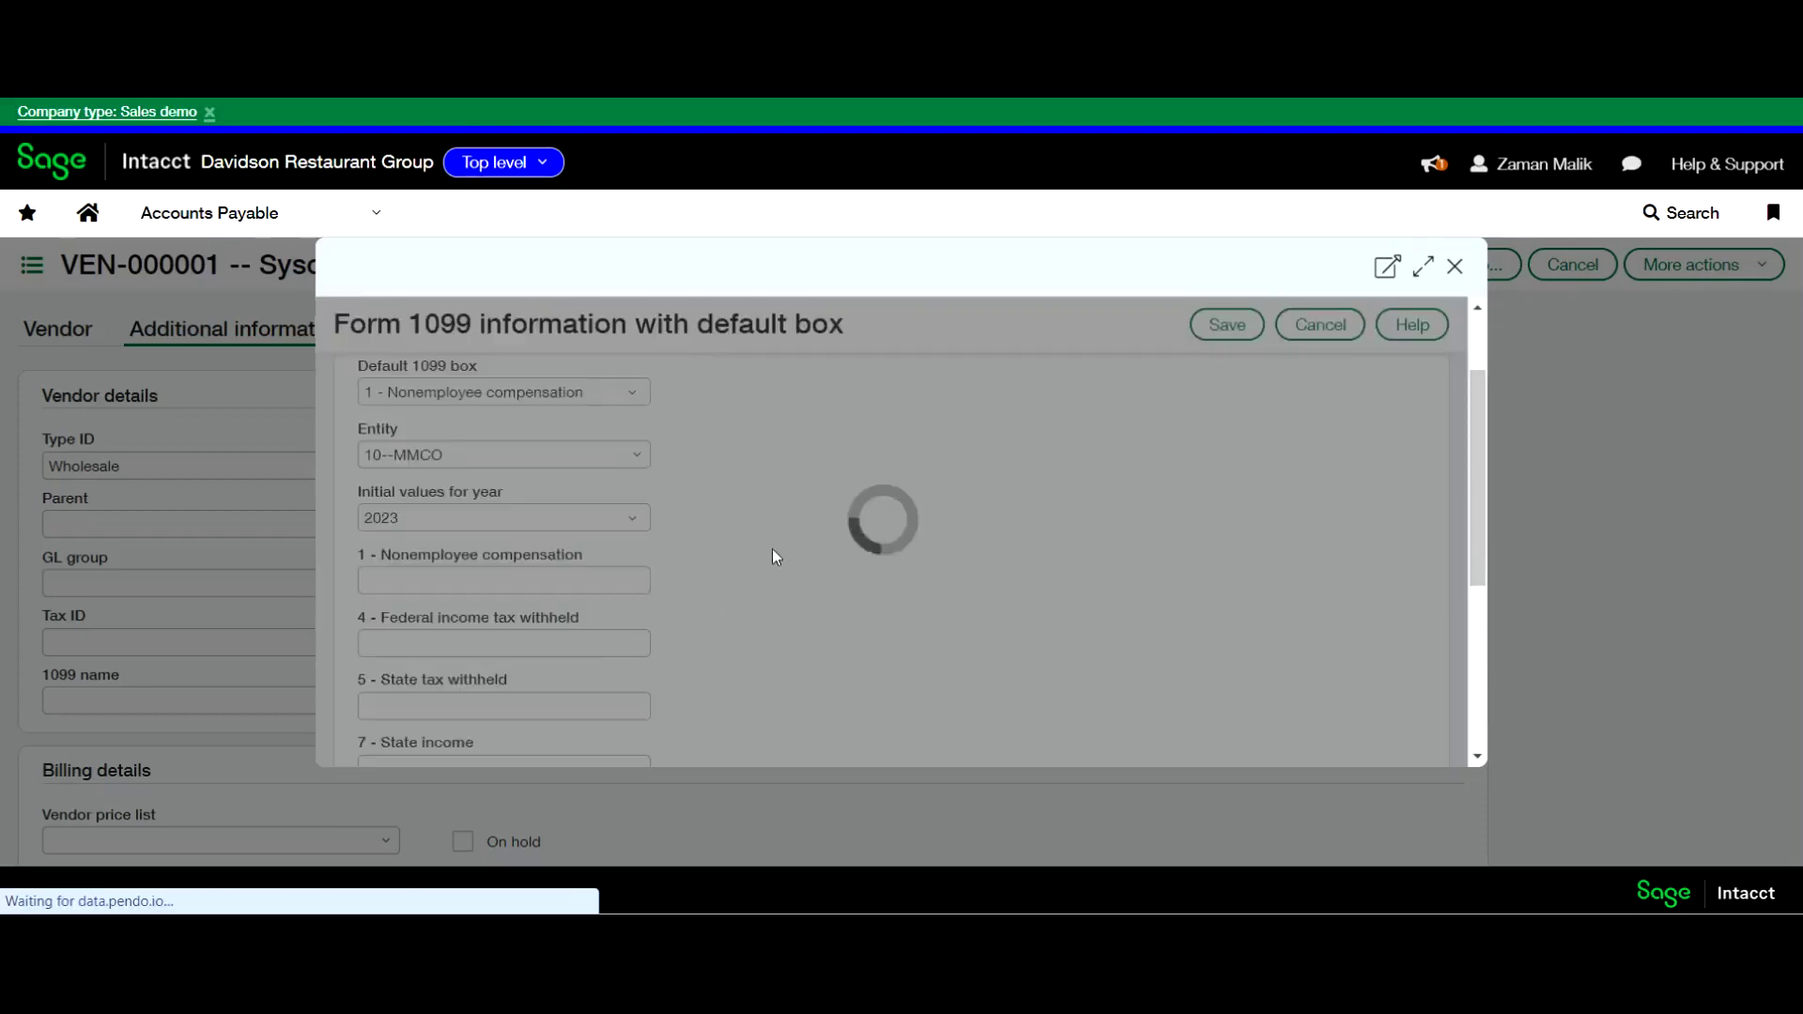
Enter 10 as the box 1 nonemployee compensation amount, and save the 1099 information and the vendor record
scroll(738, 558, "down", 1)
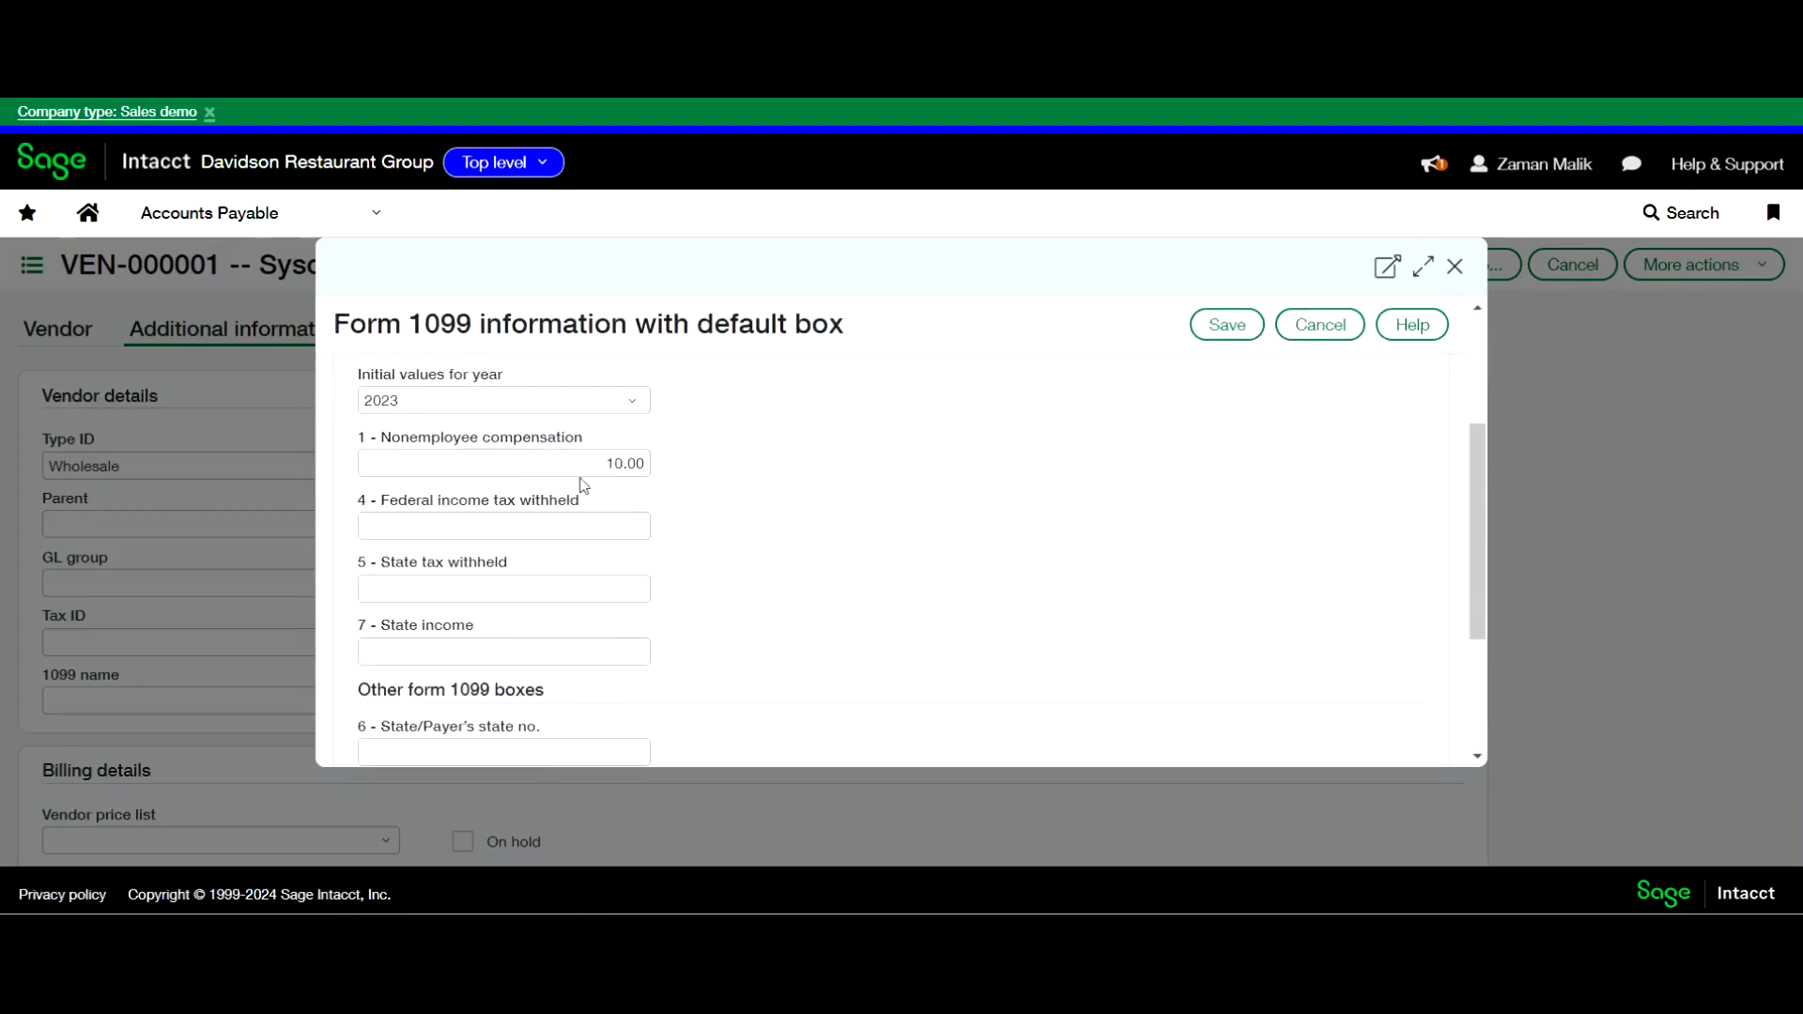
left_click_drag(600, 472, 661, 482)
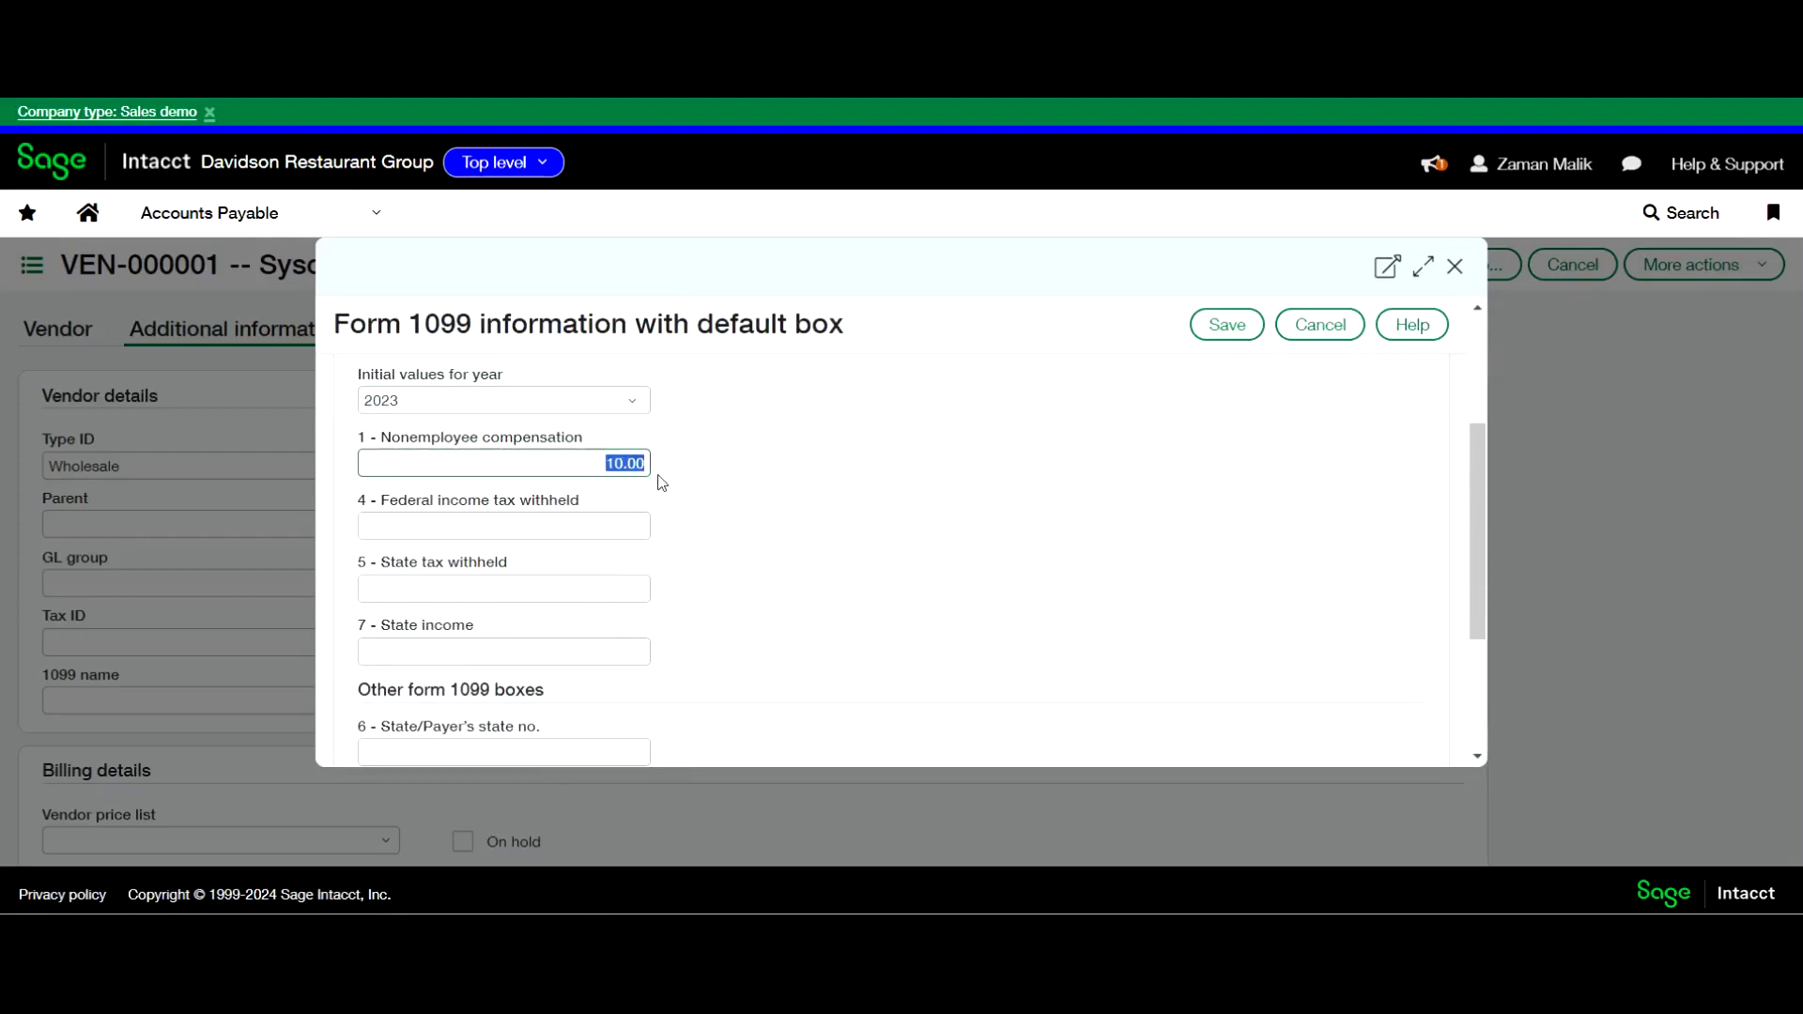
type("10")
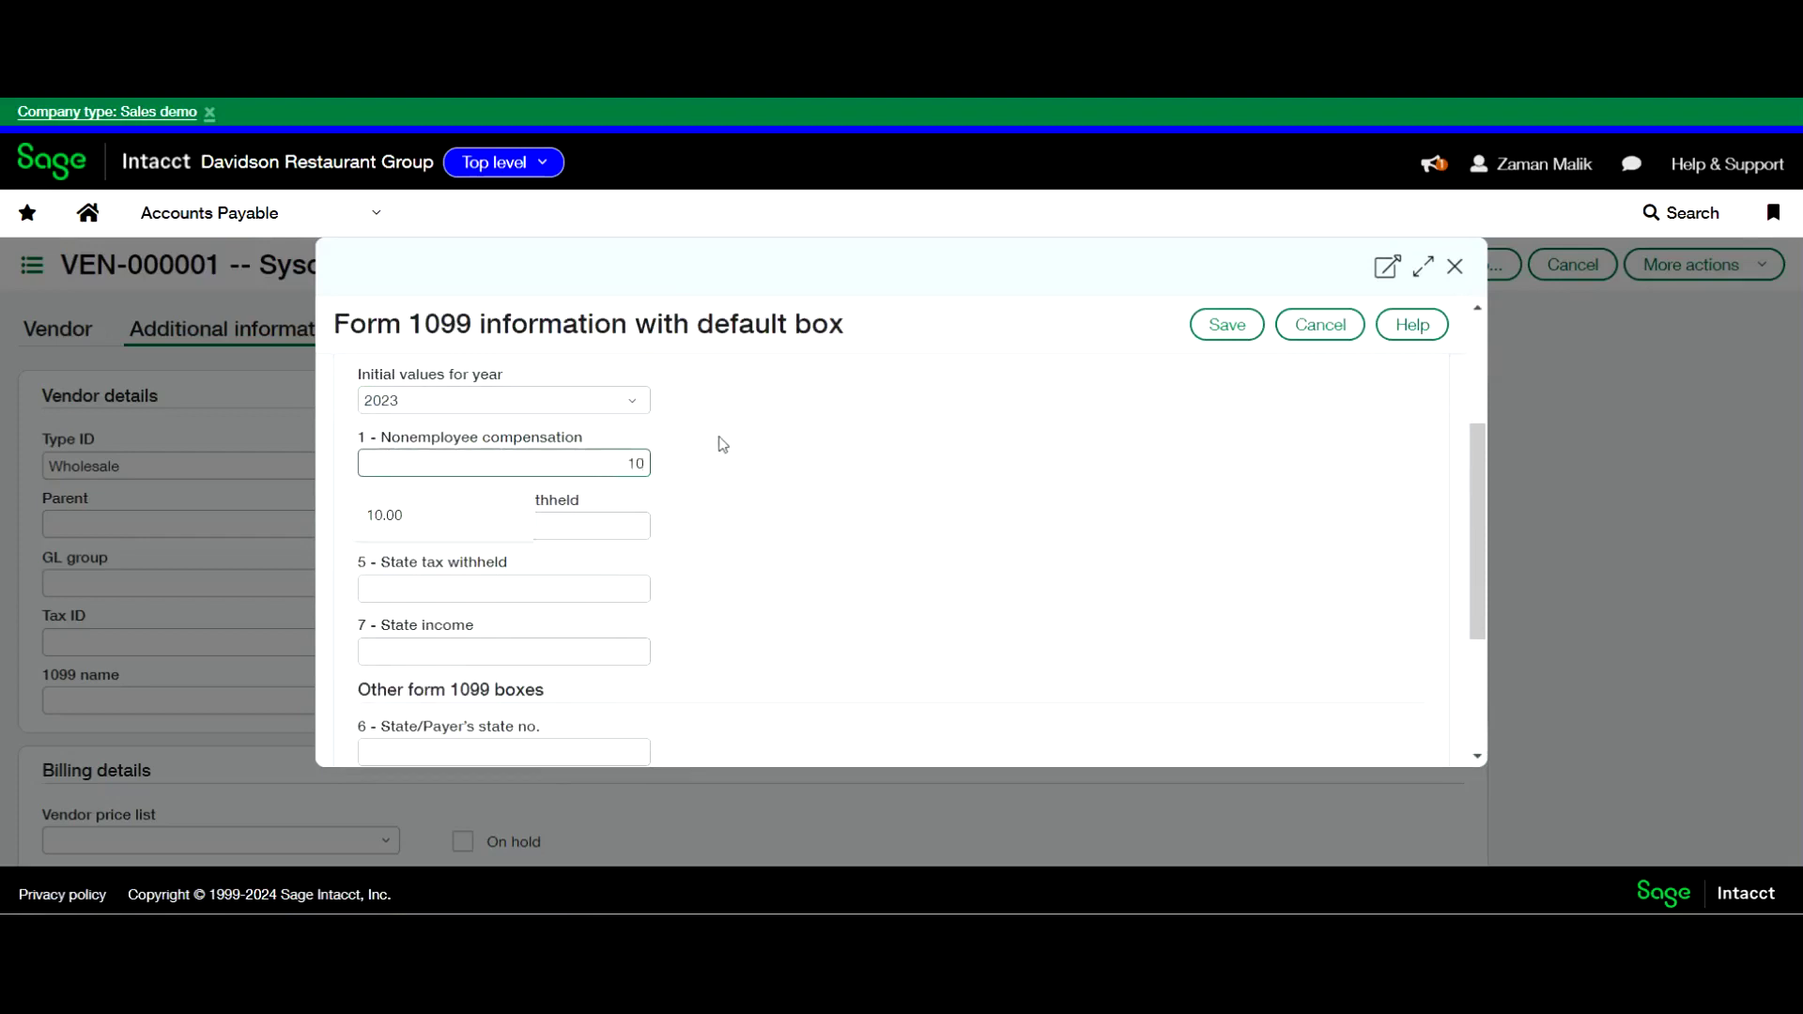
left_click(717, 472)
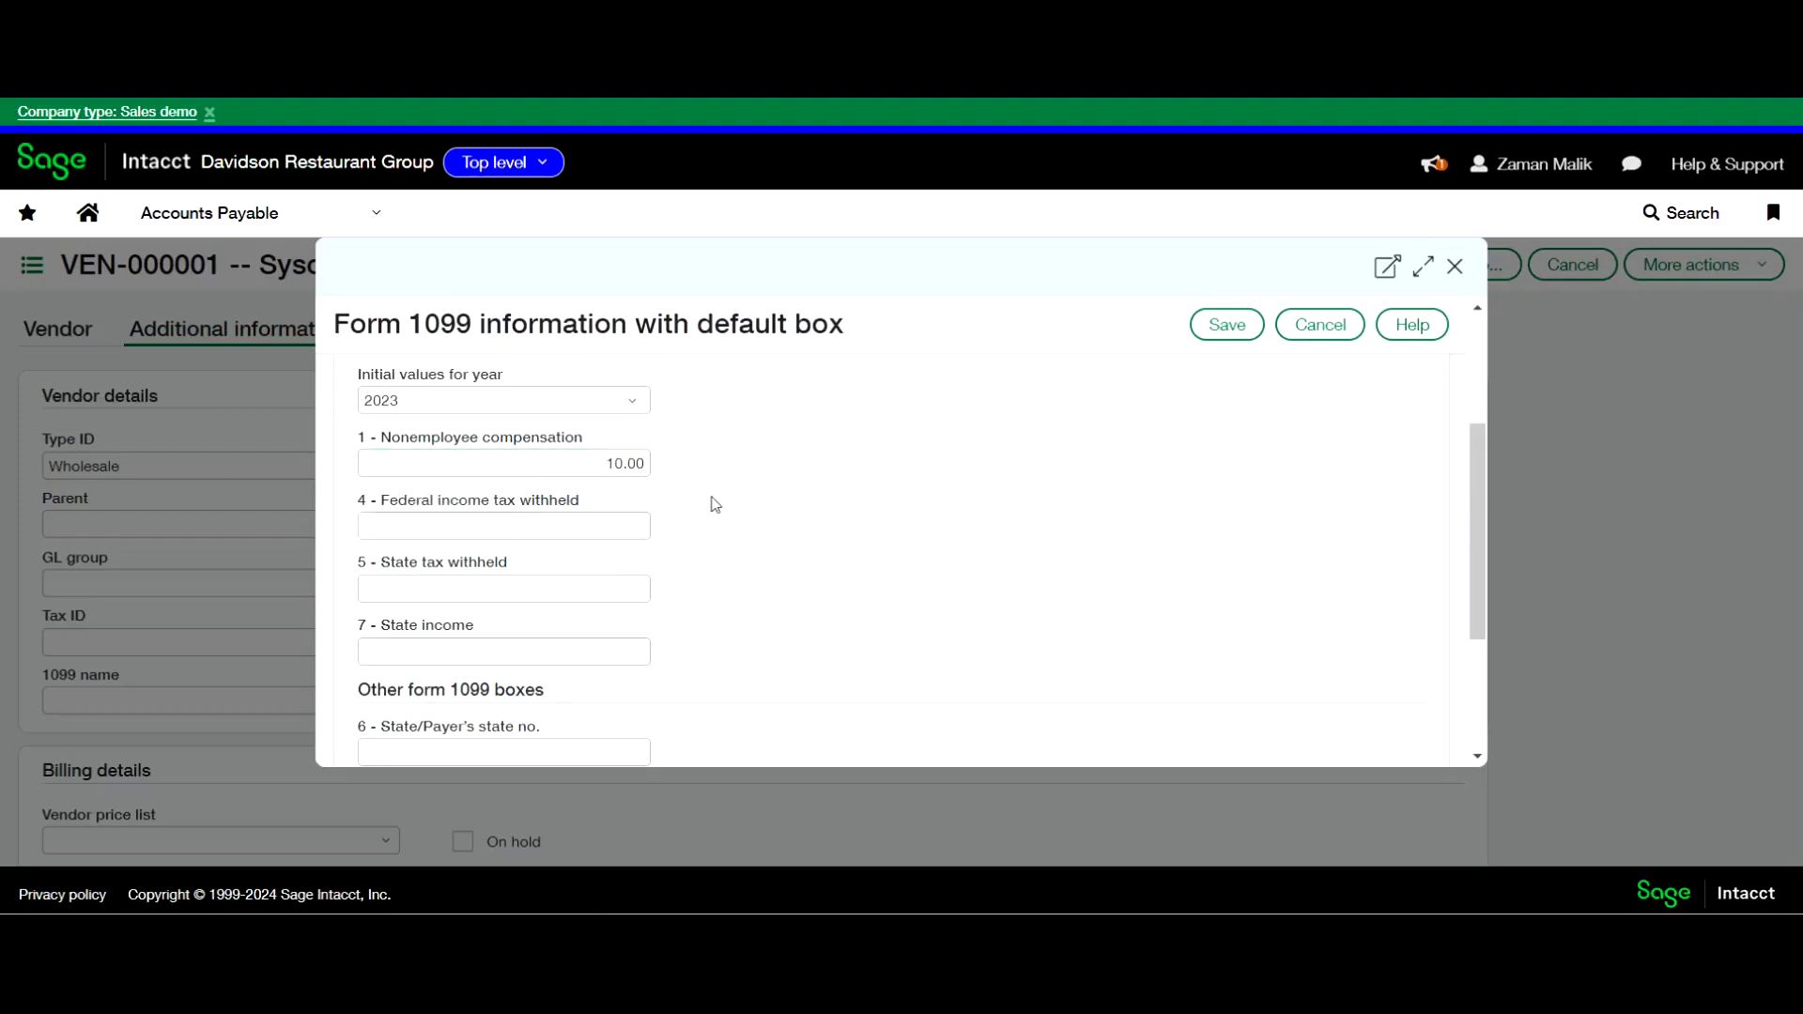
scroll(714, 540, "up", 1)
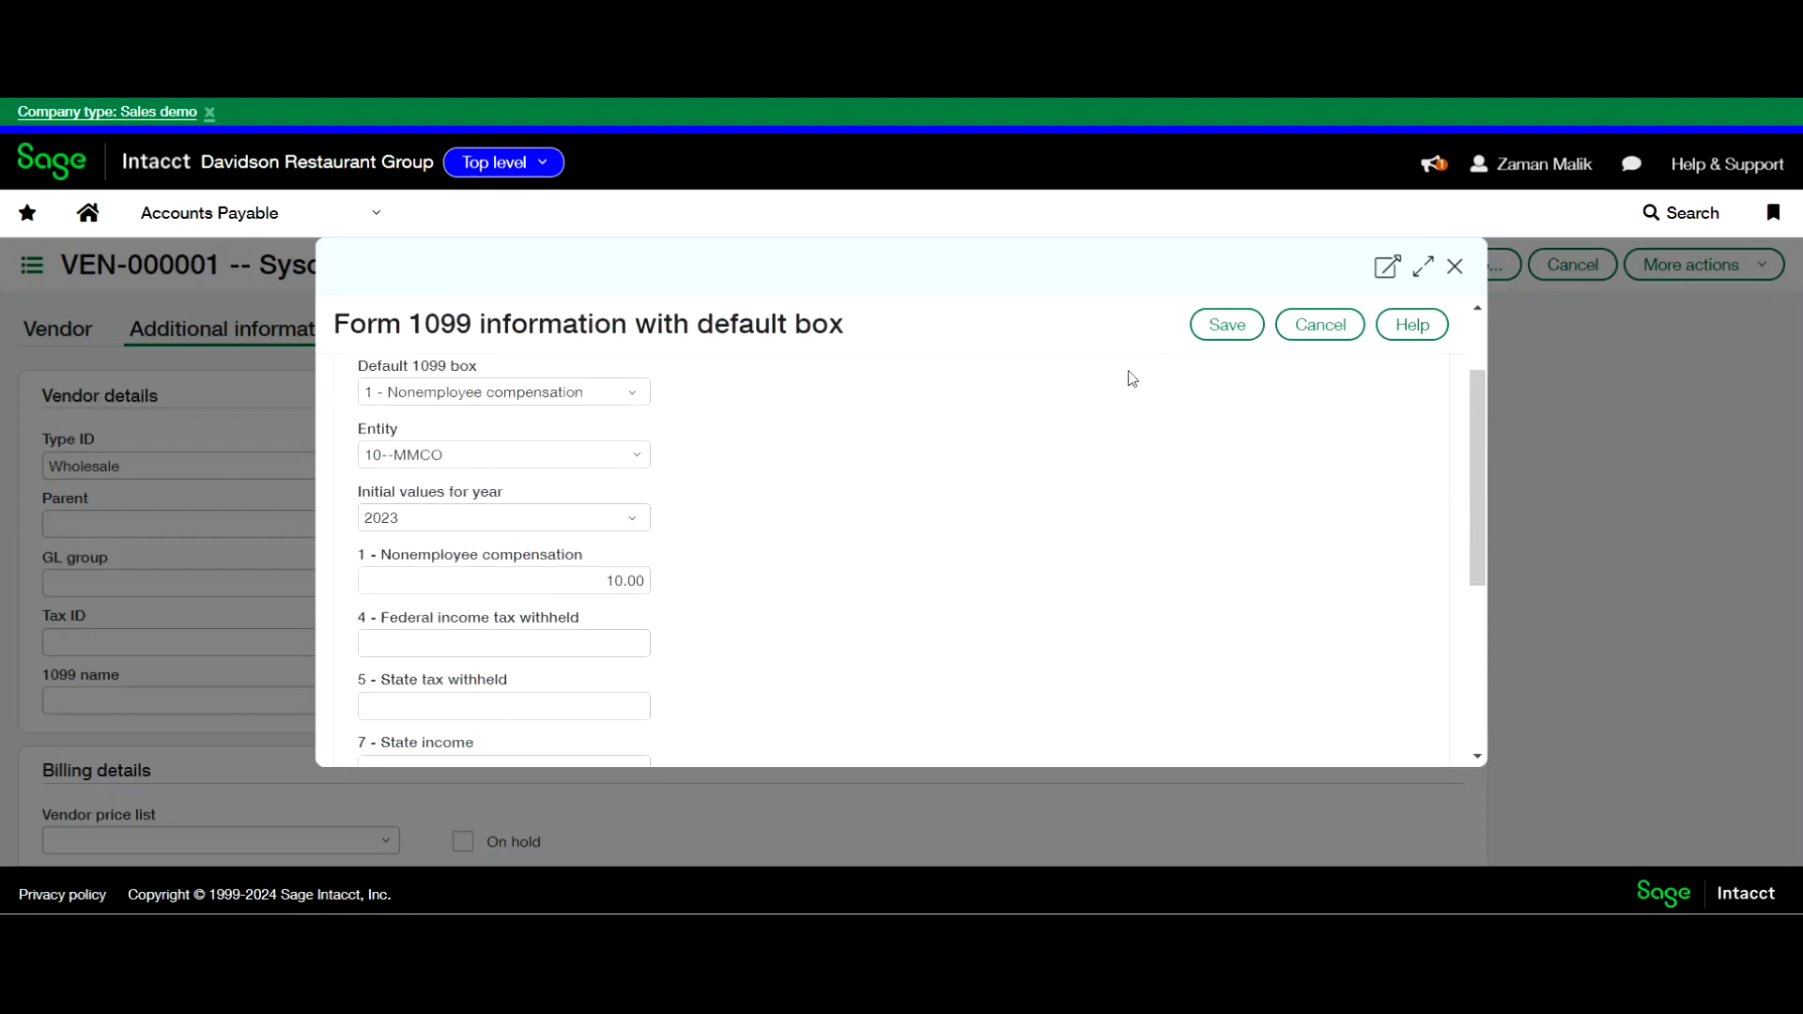
left_click(1212, 325)
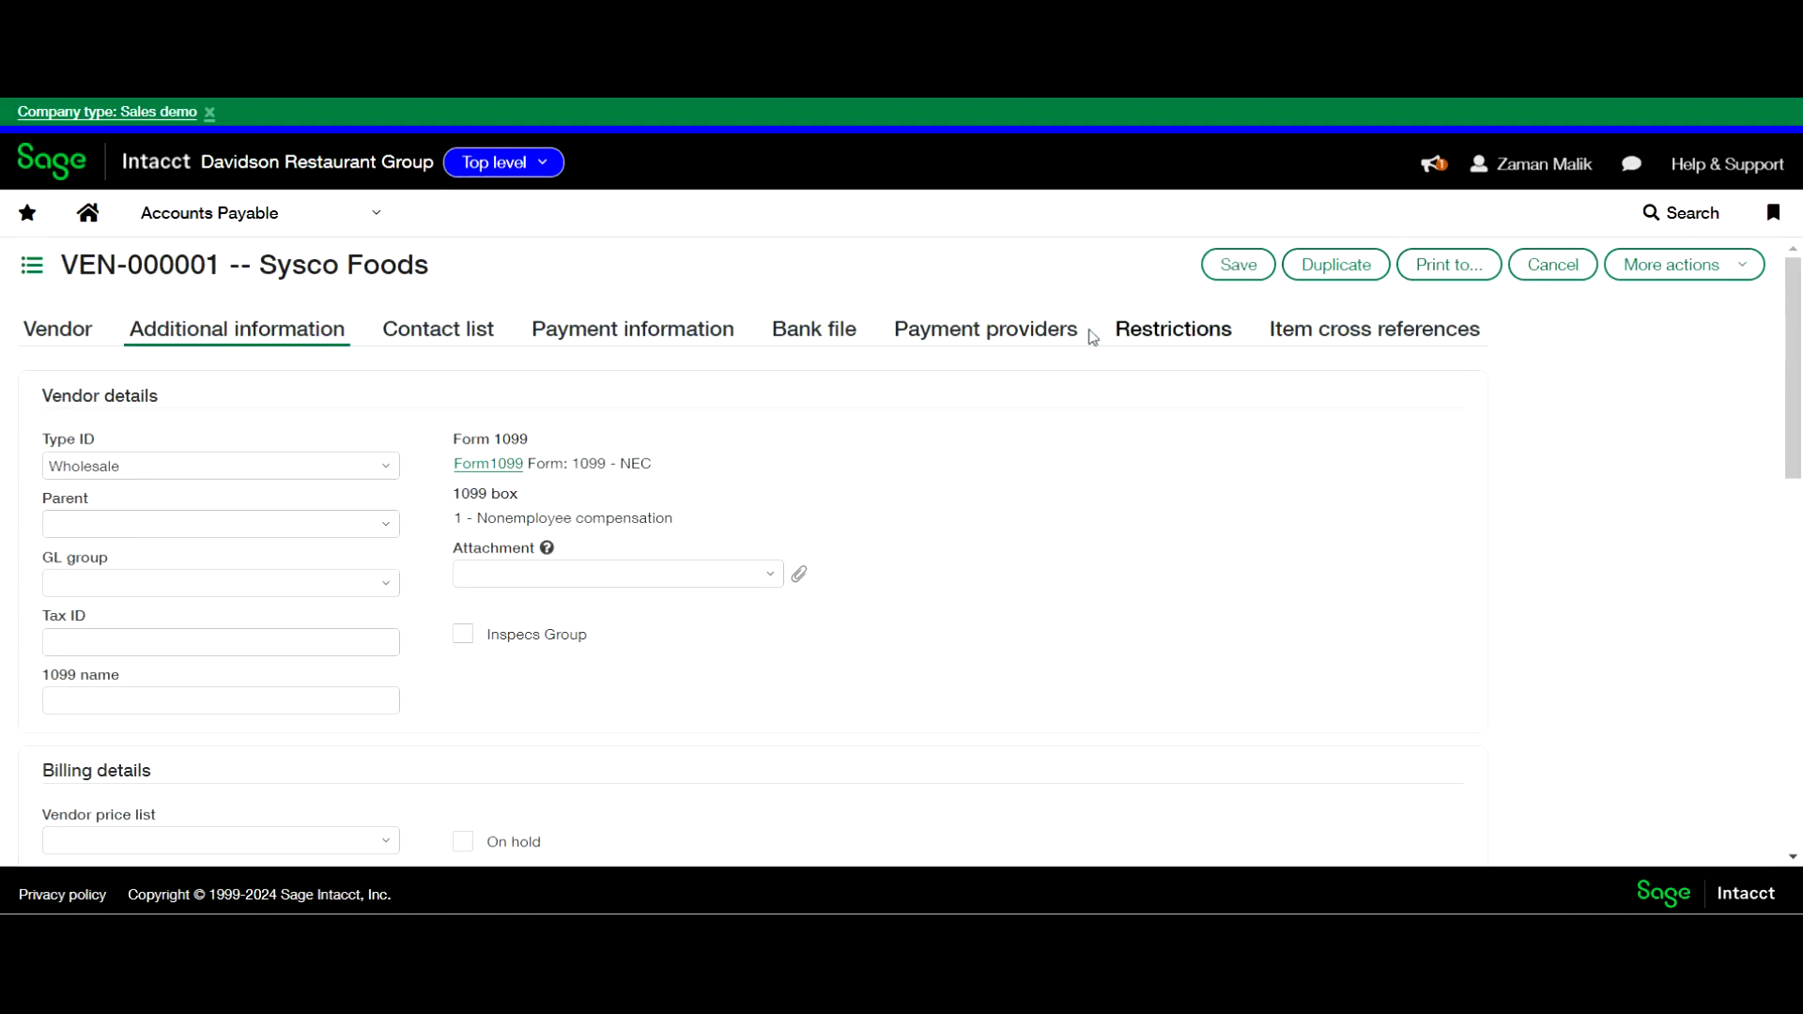
left_click(1240, 270)
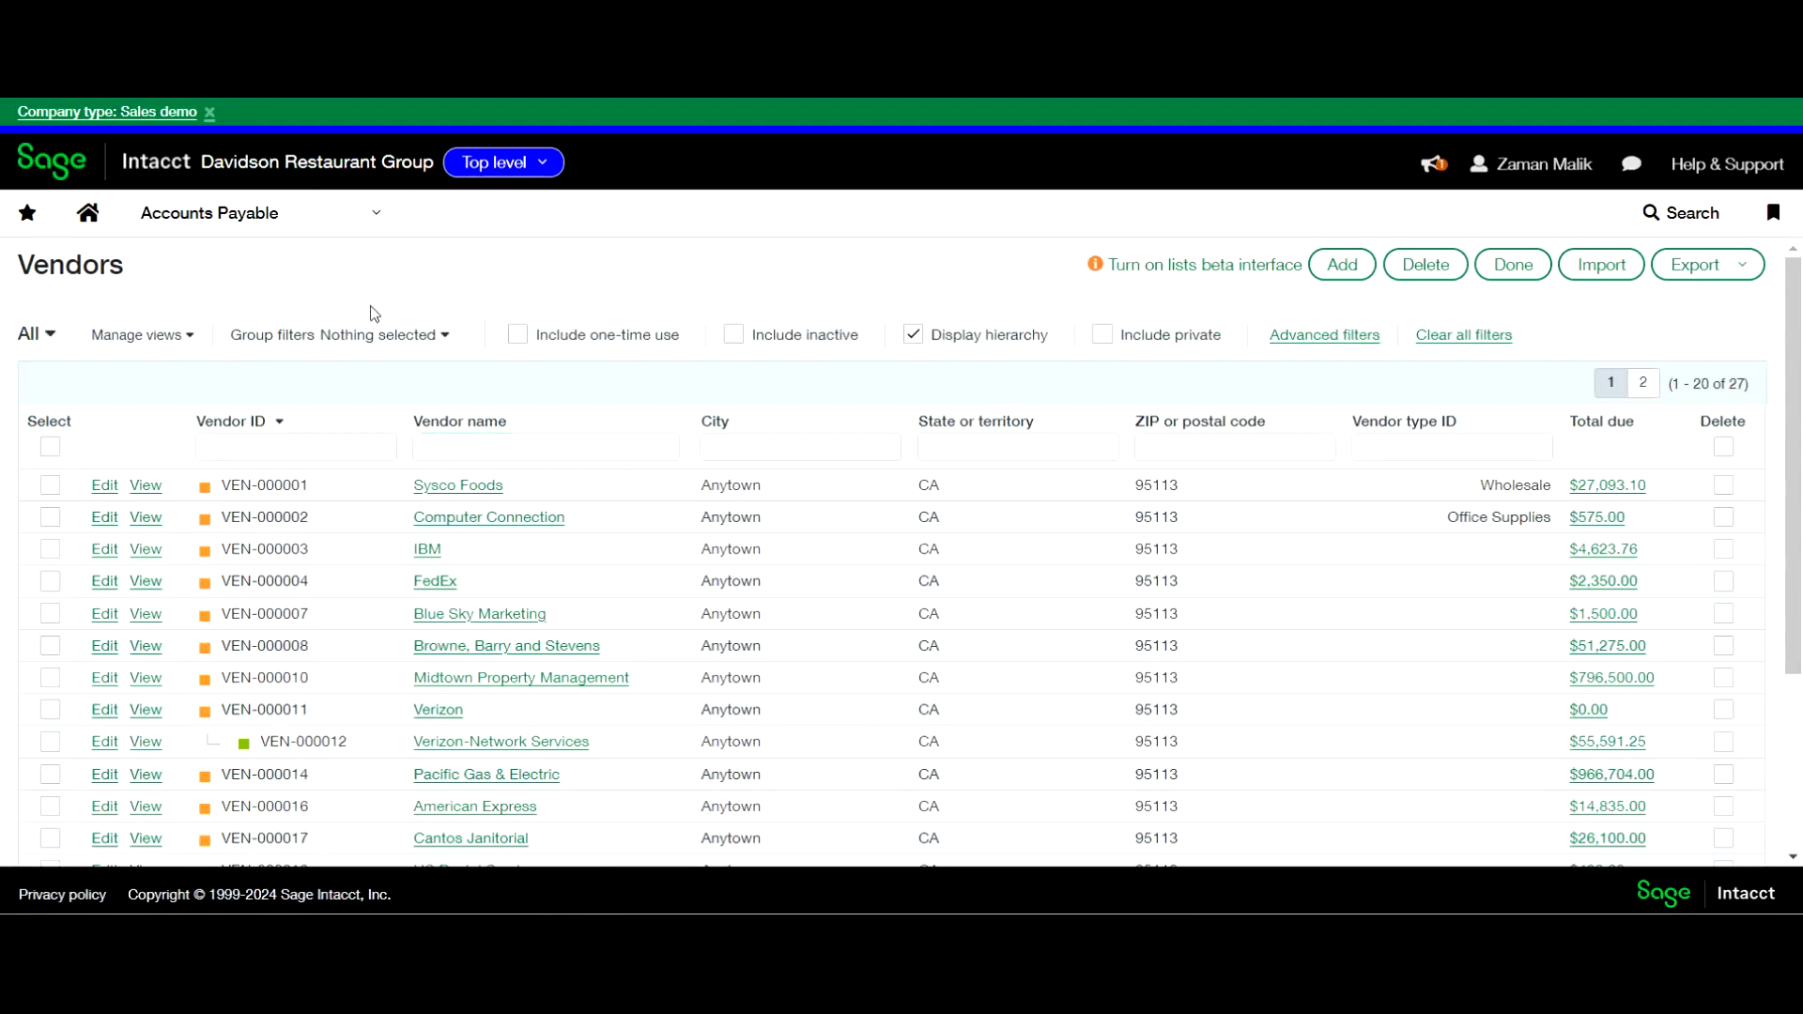
Open the Import data page in the Company setup and locate the Vendor 1099 opening balances entry
left_click(377, 214)
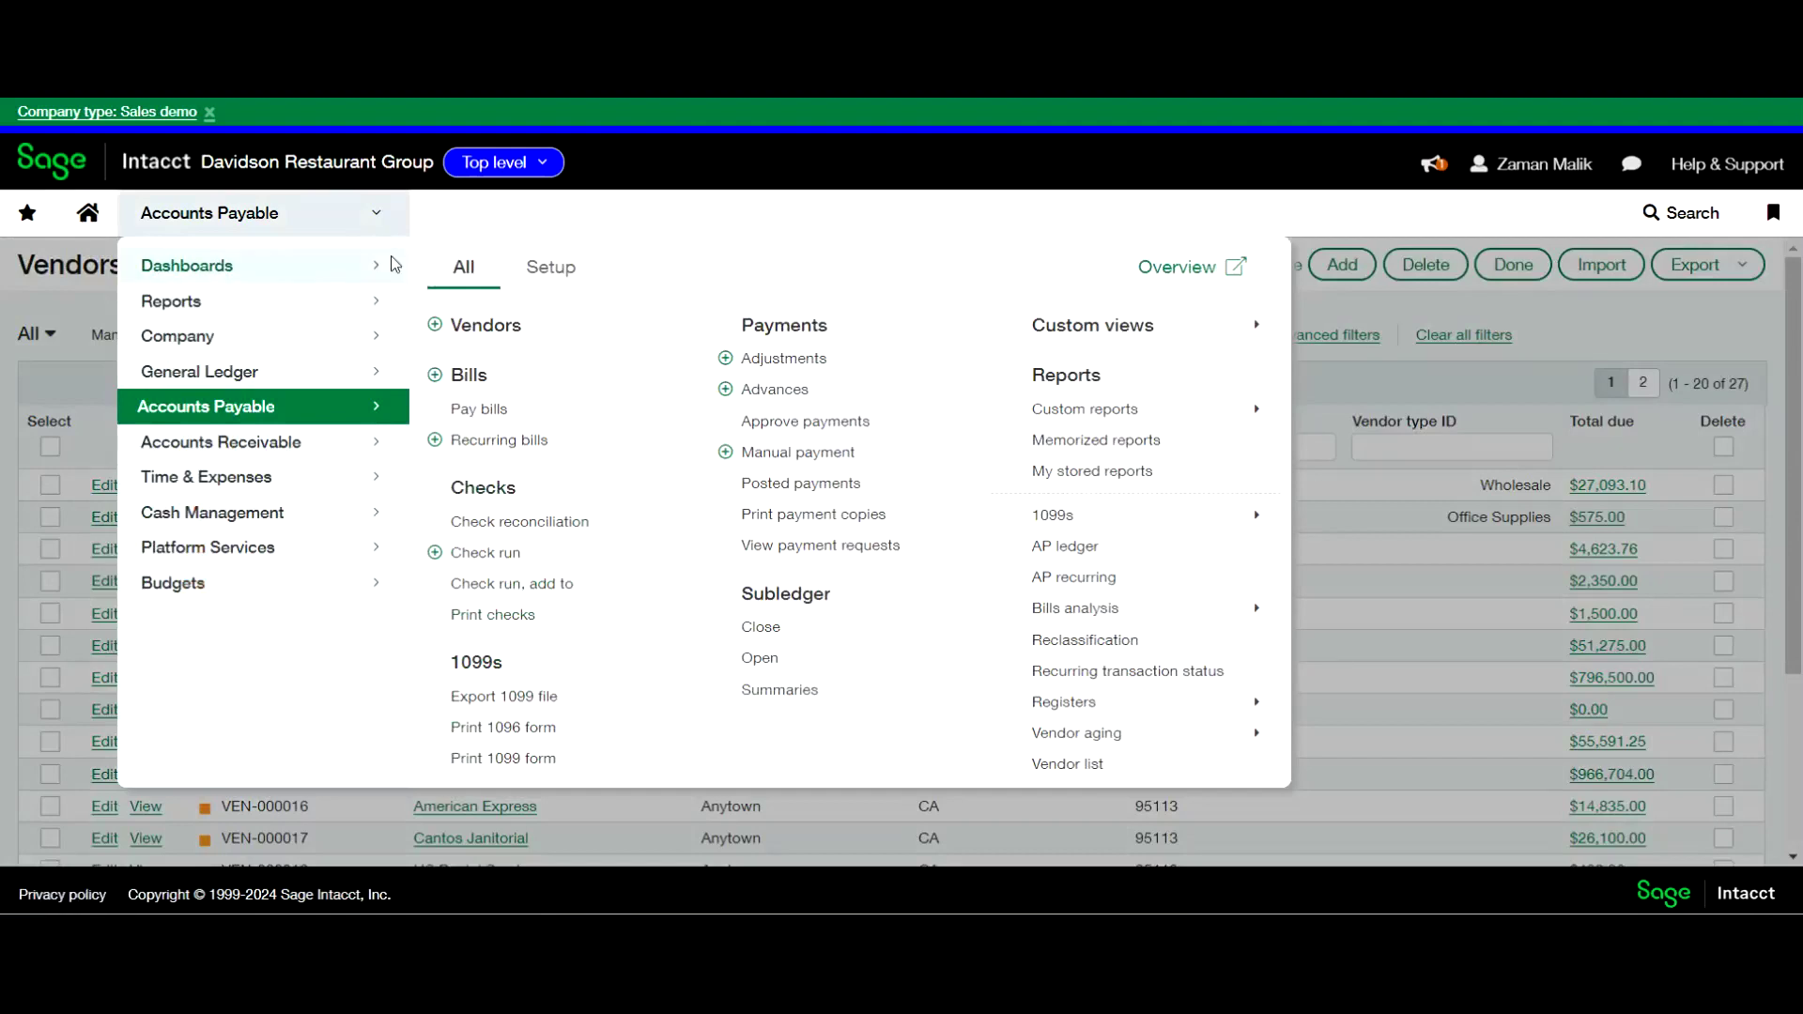
left_click(263, 343)
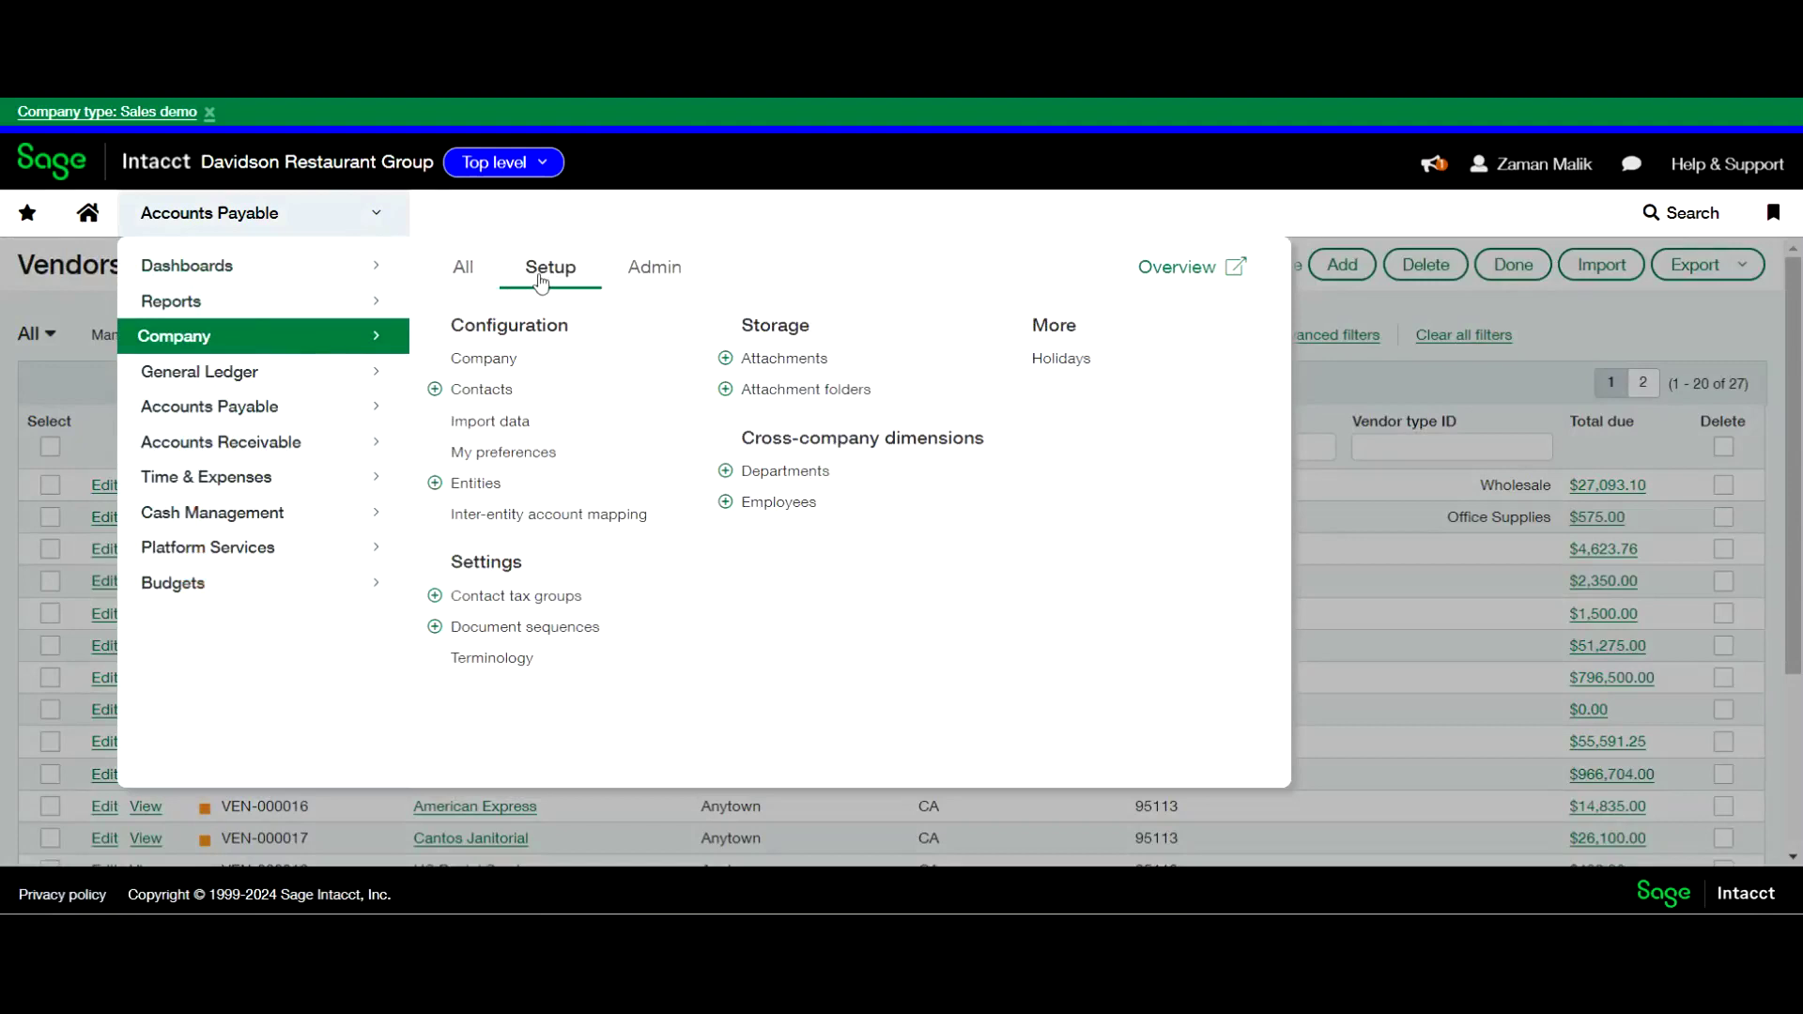
left_click(490, 428)
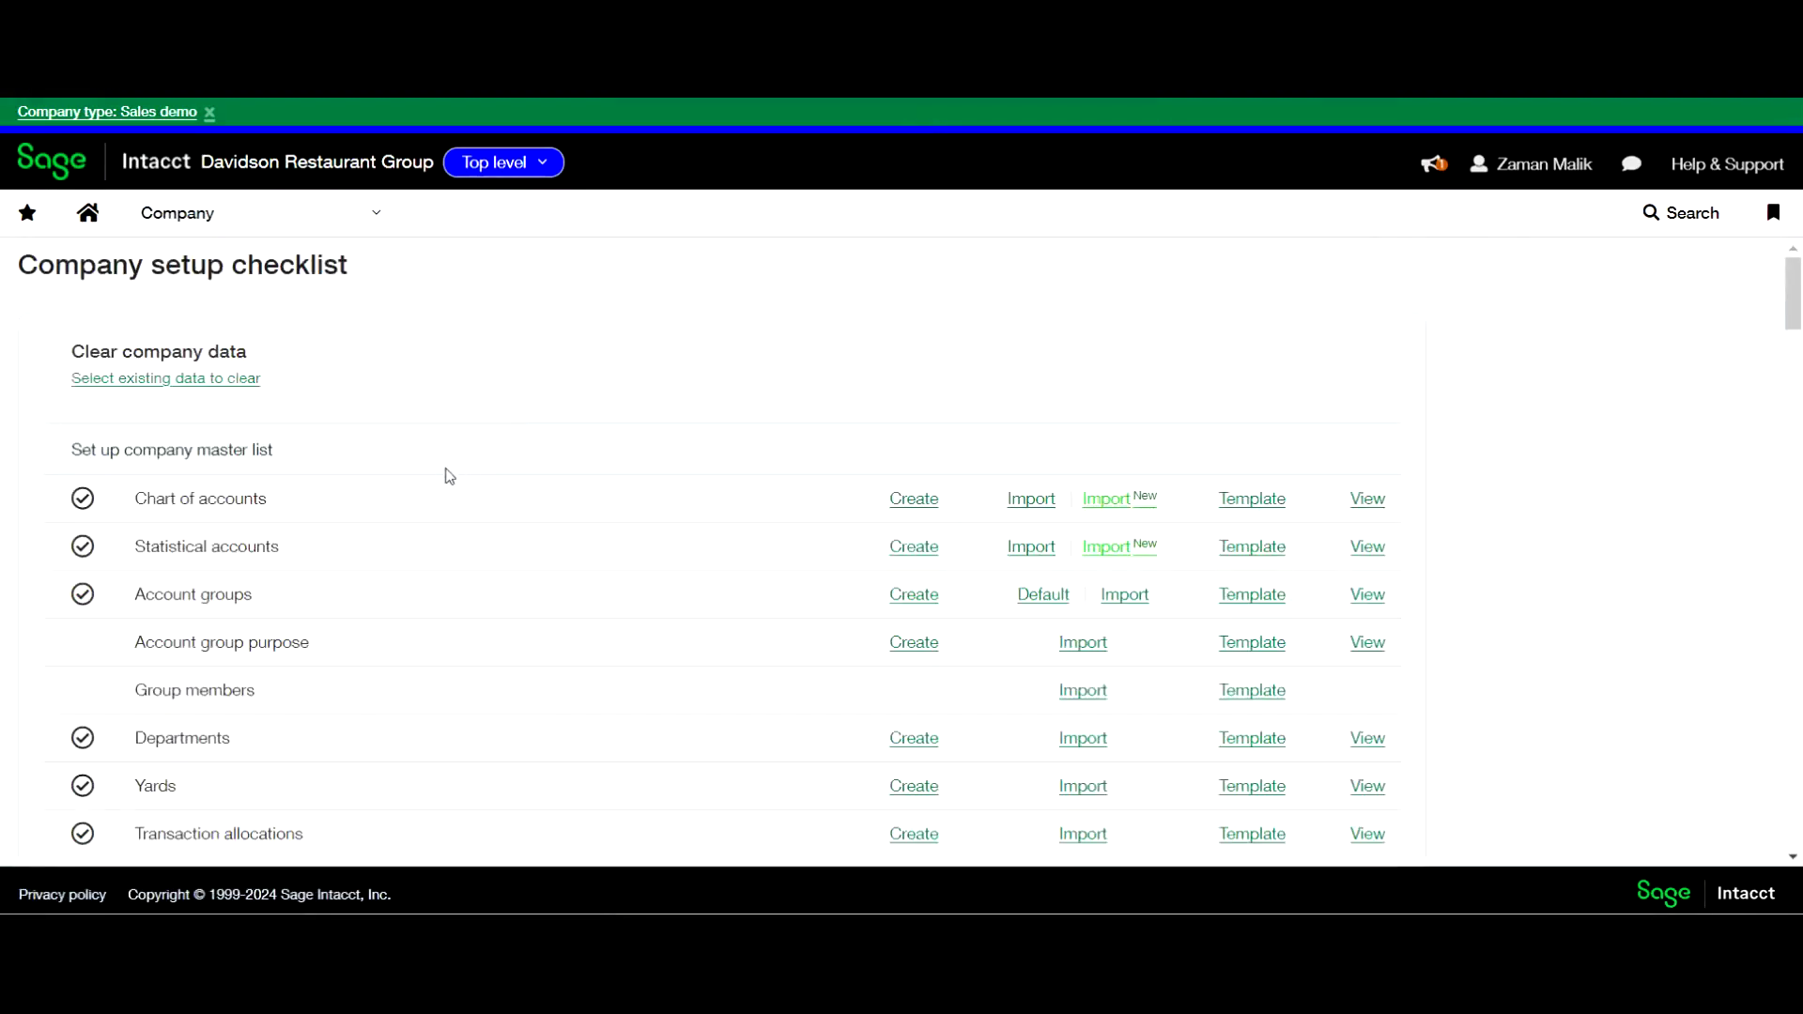
scroll(437, 481, "down", 13)
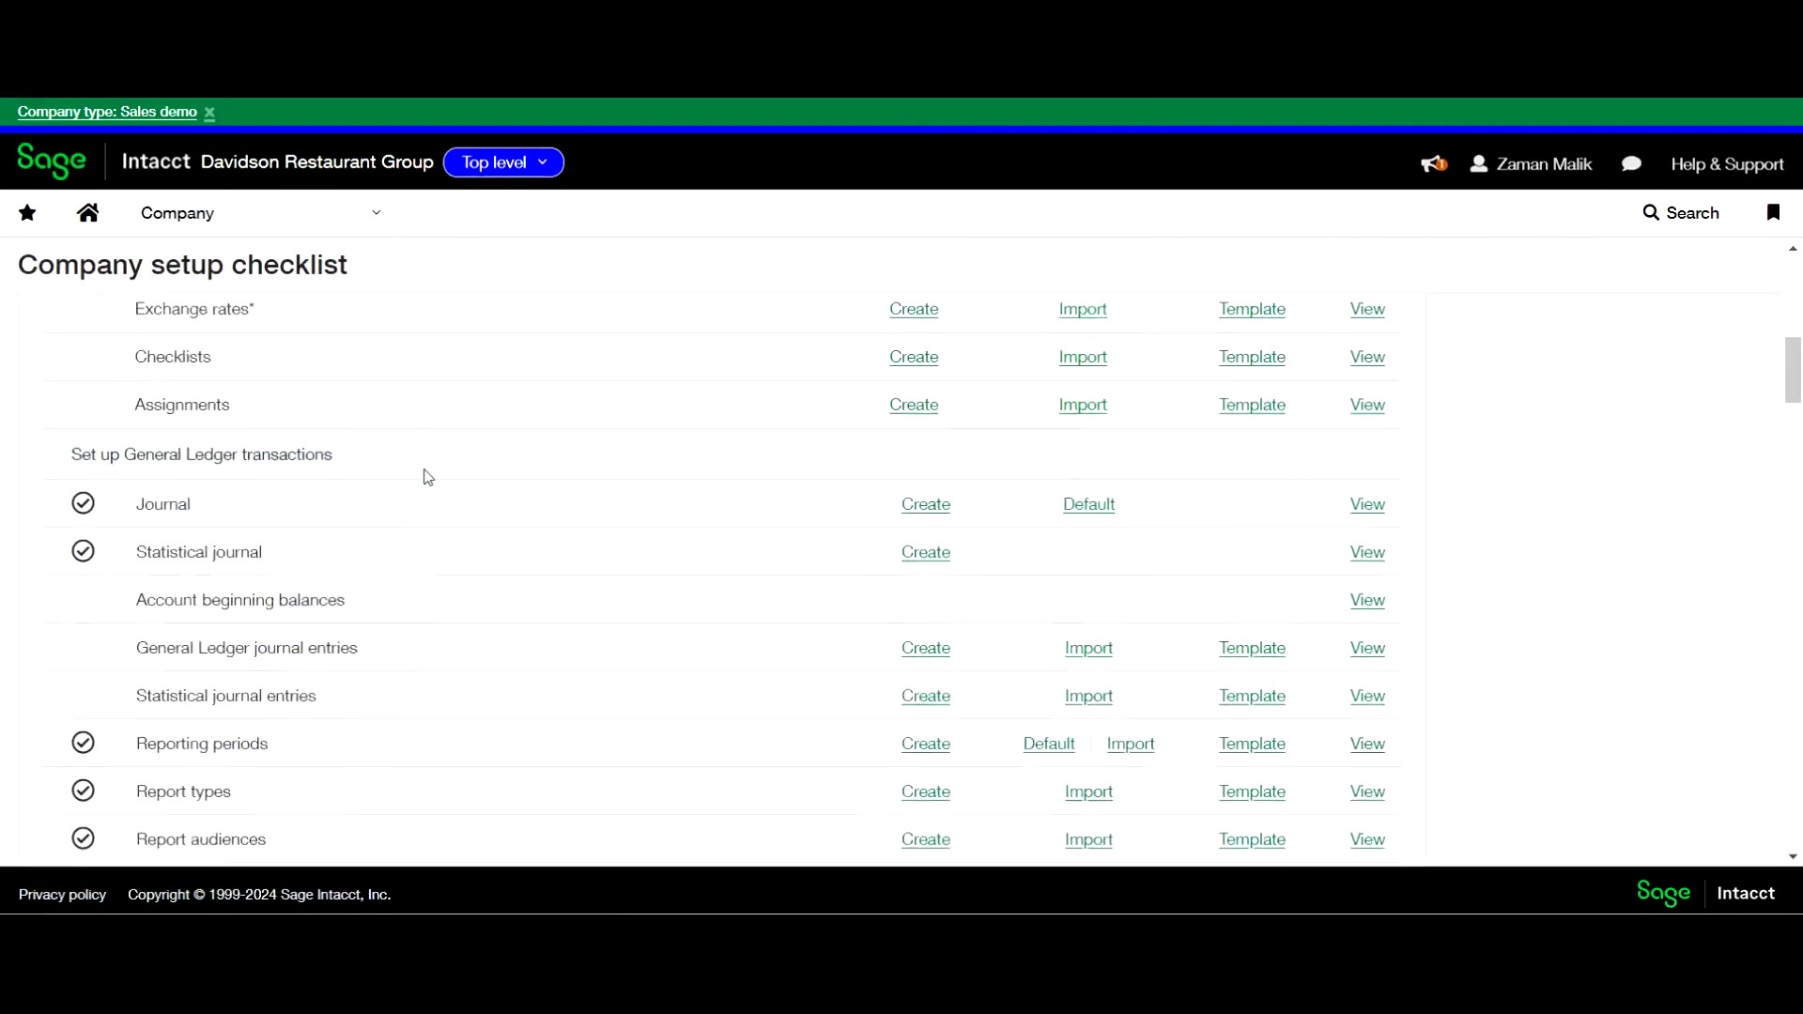
scroll(427, 476, "down", 4)
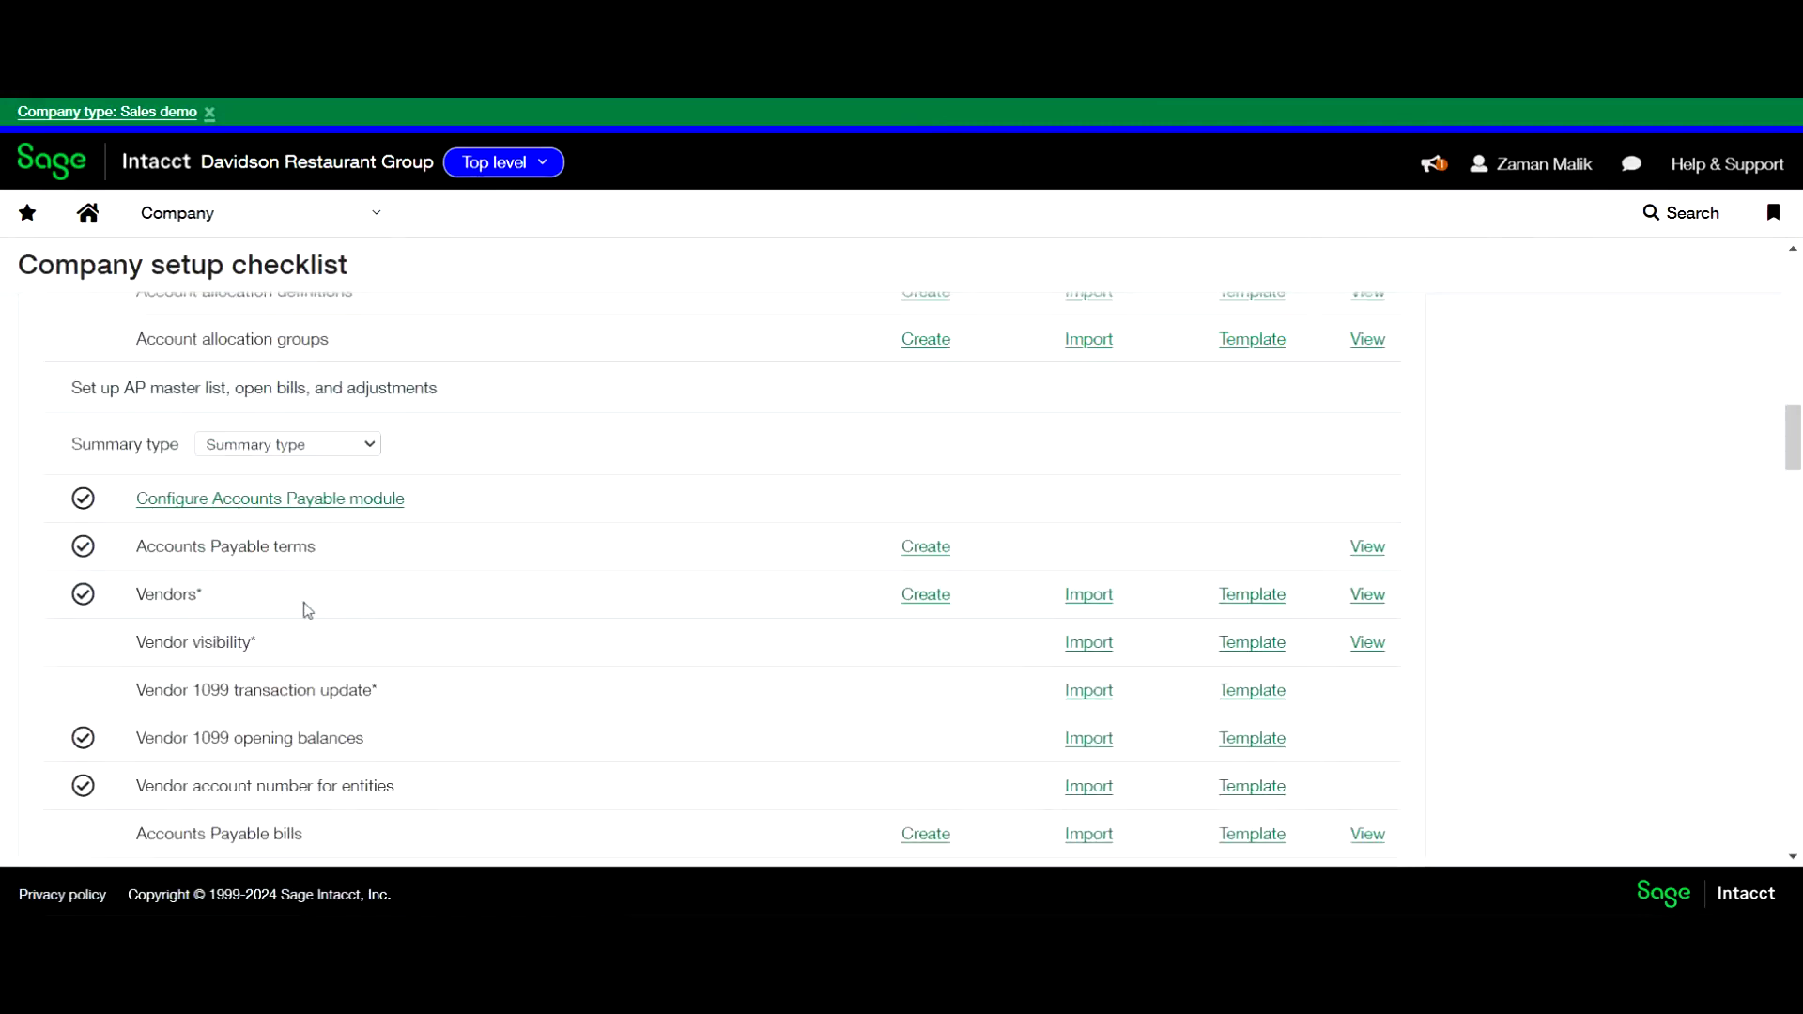
left_click_drag(133, 626, 368, 639)
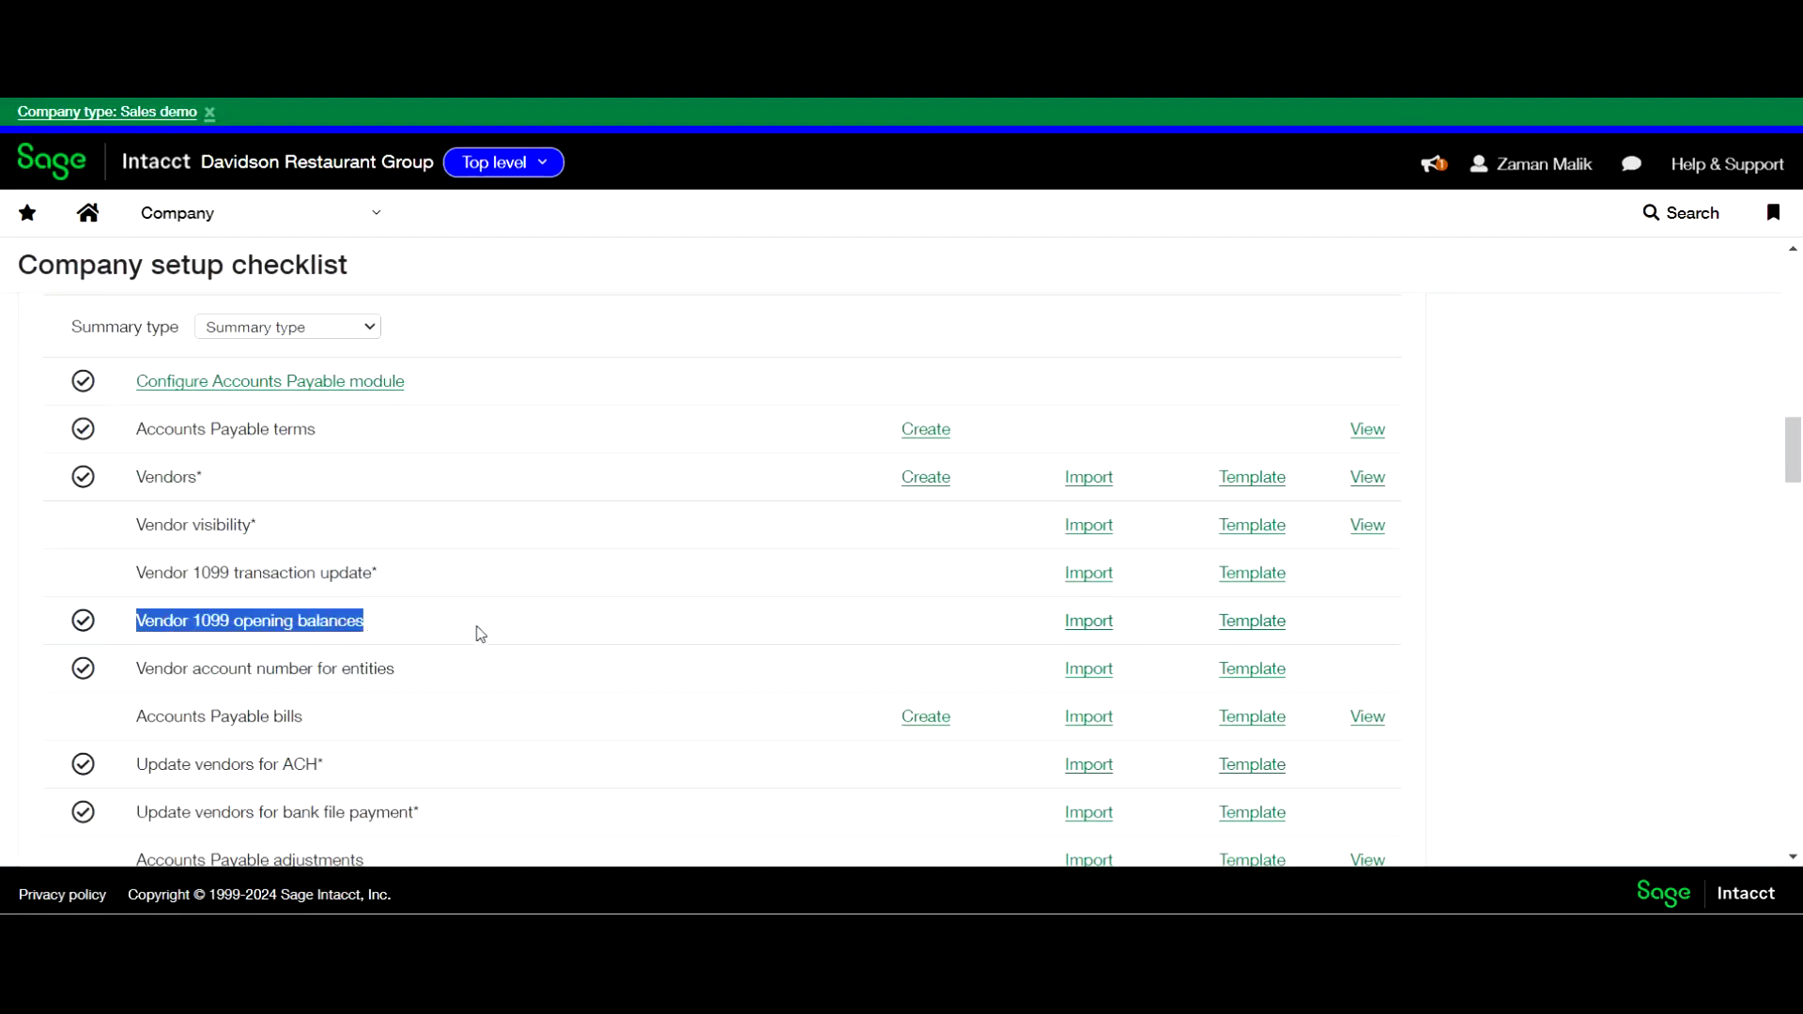
left_click(1153, 633)
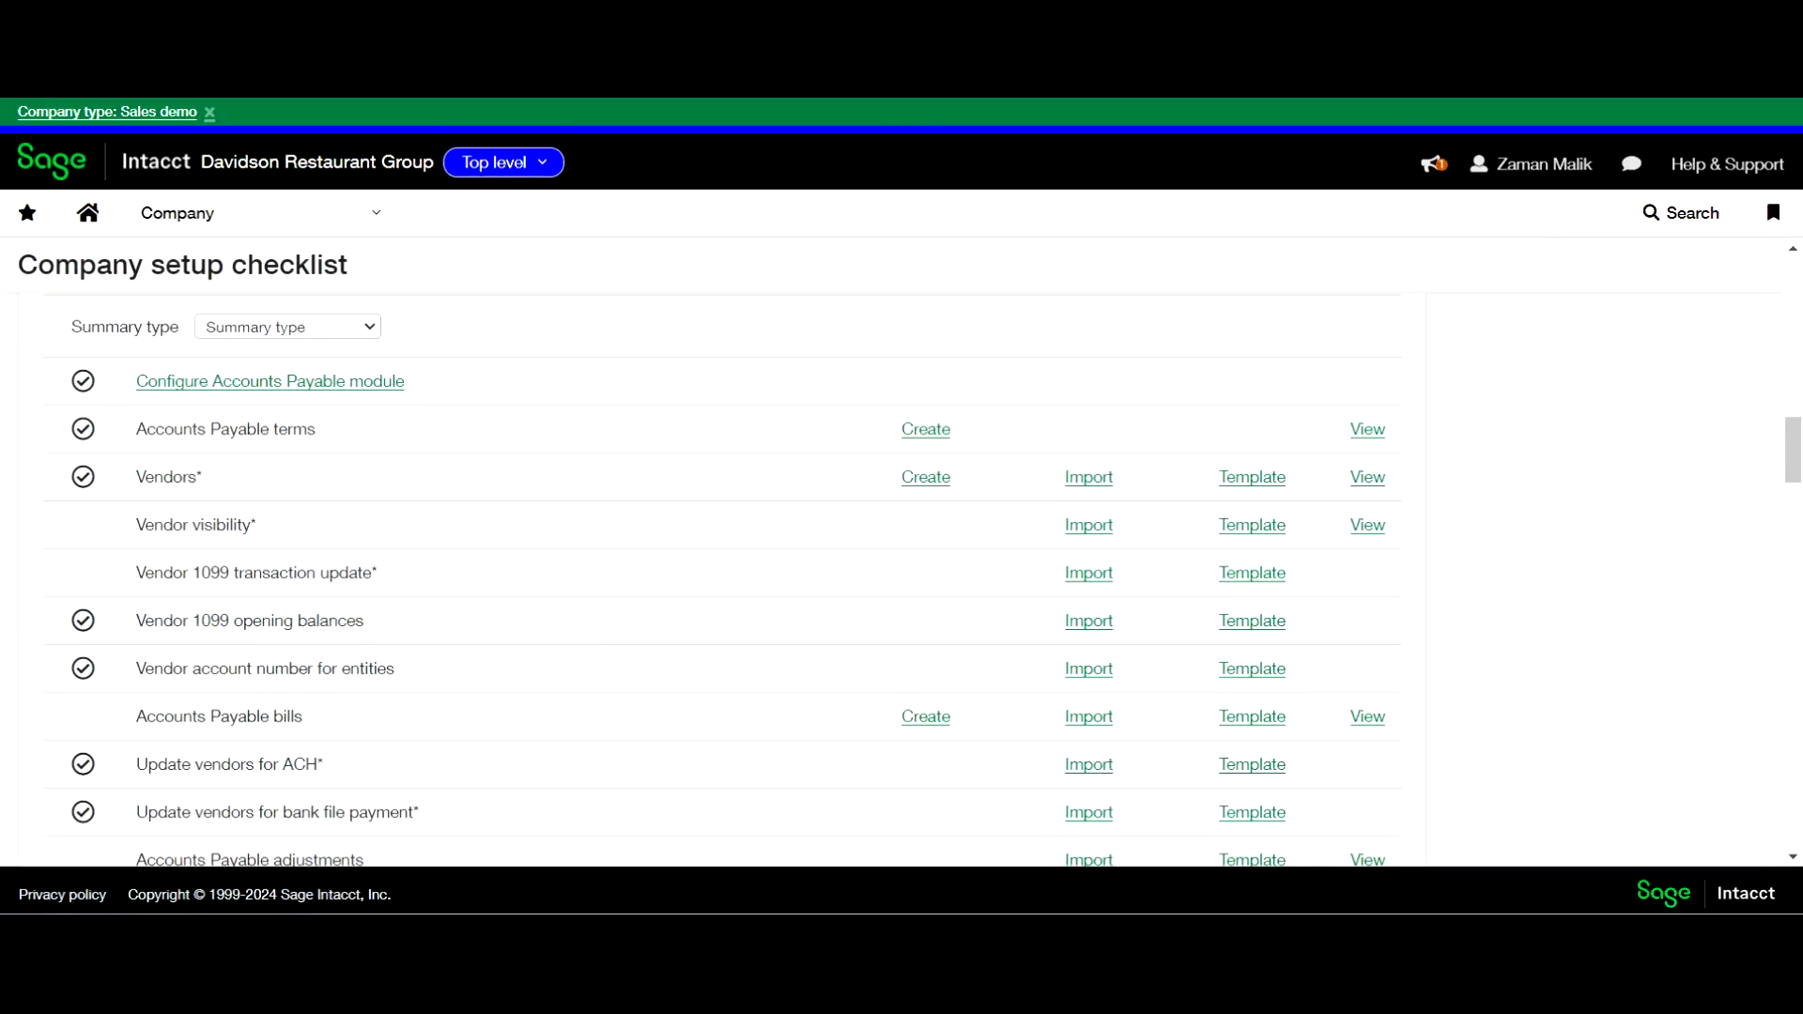
Review the 1099 Open Balances import template in Excel and switch back to Sage Intacct
left_click(881, 824)
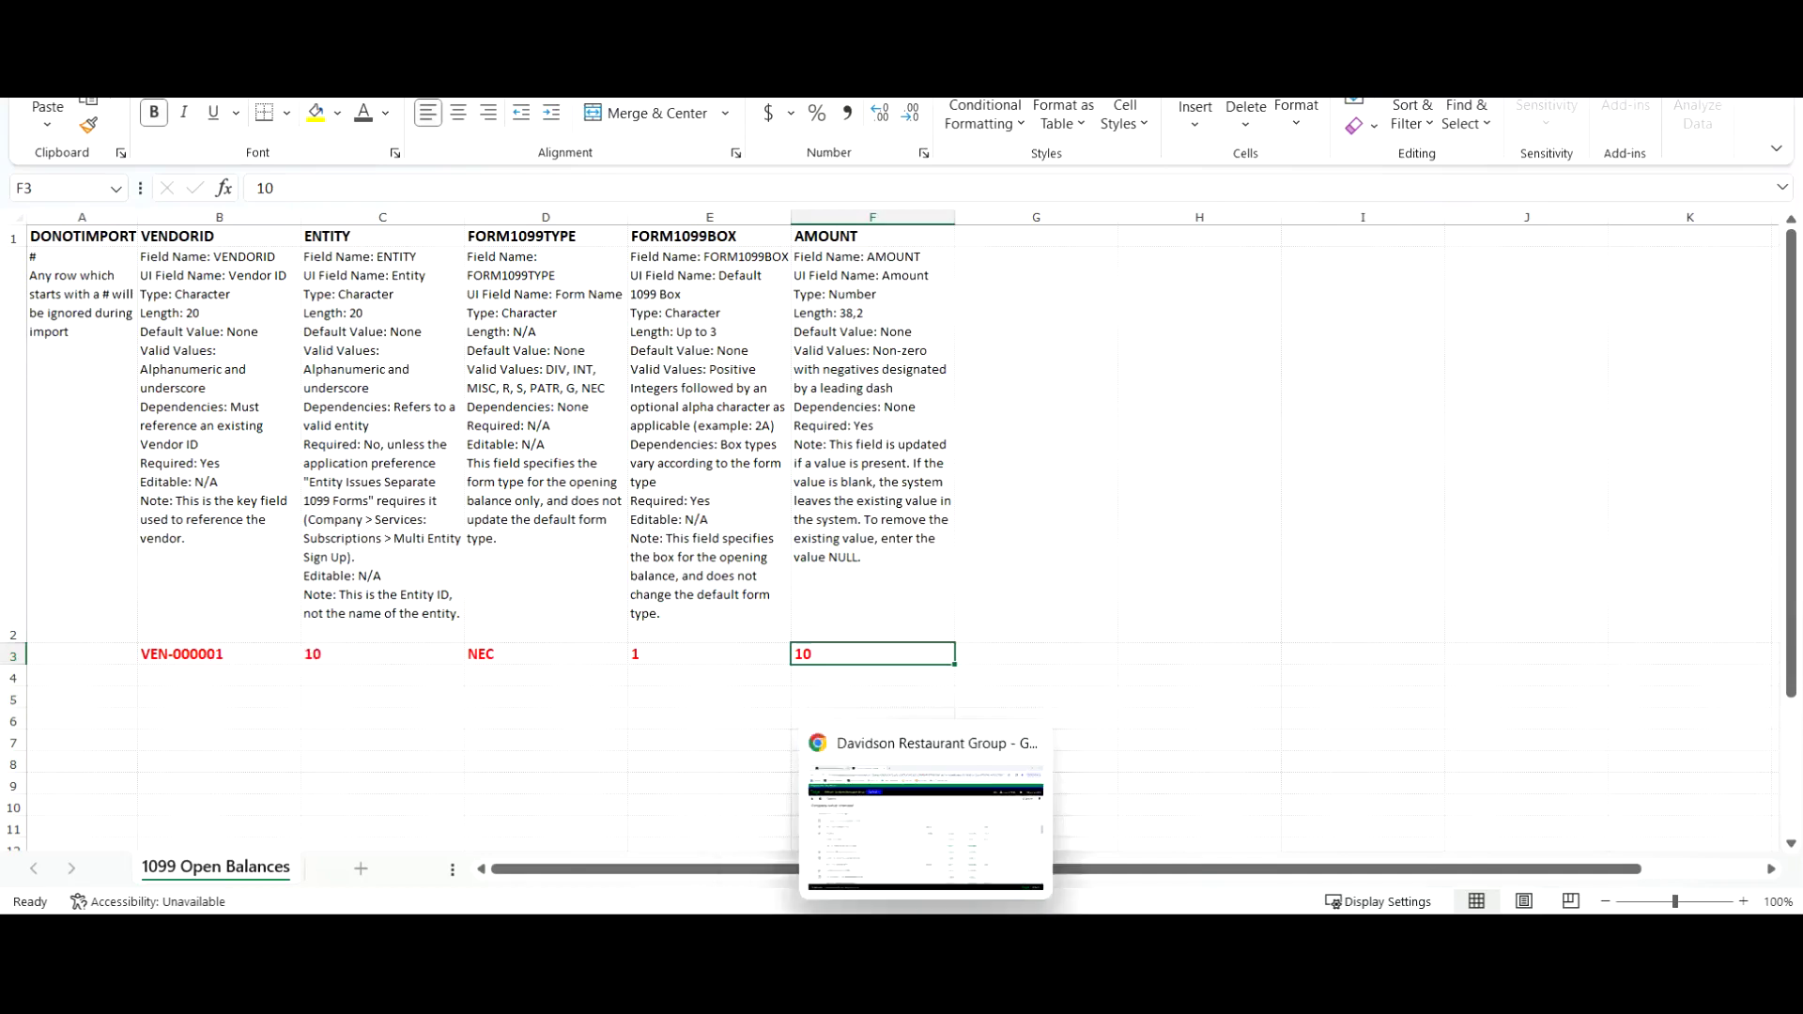
left_click(906, 842)
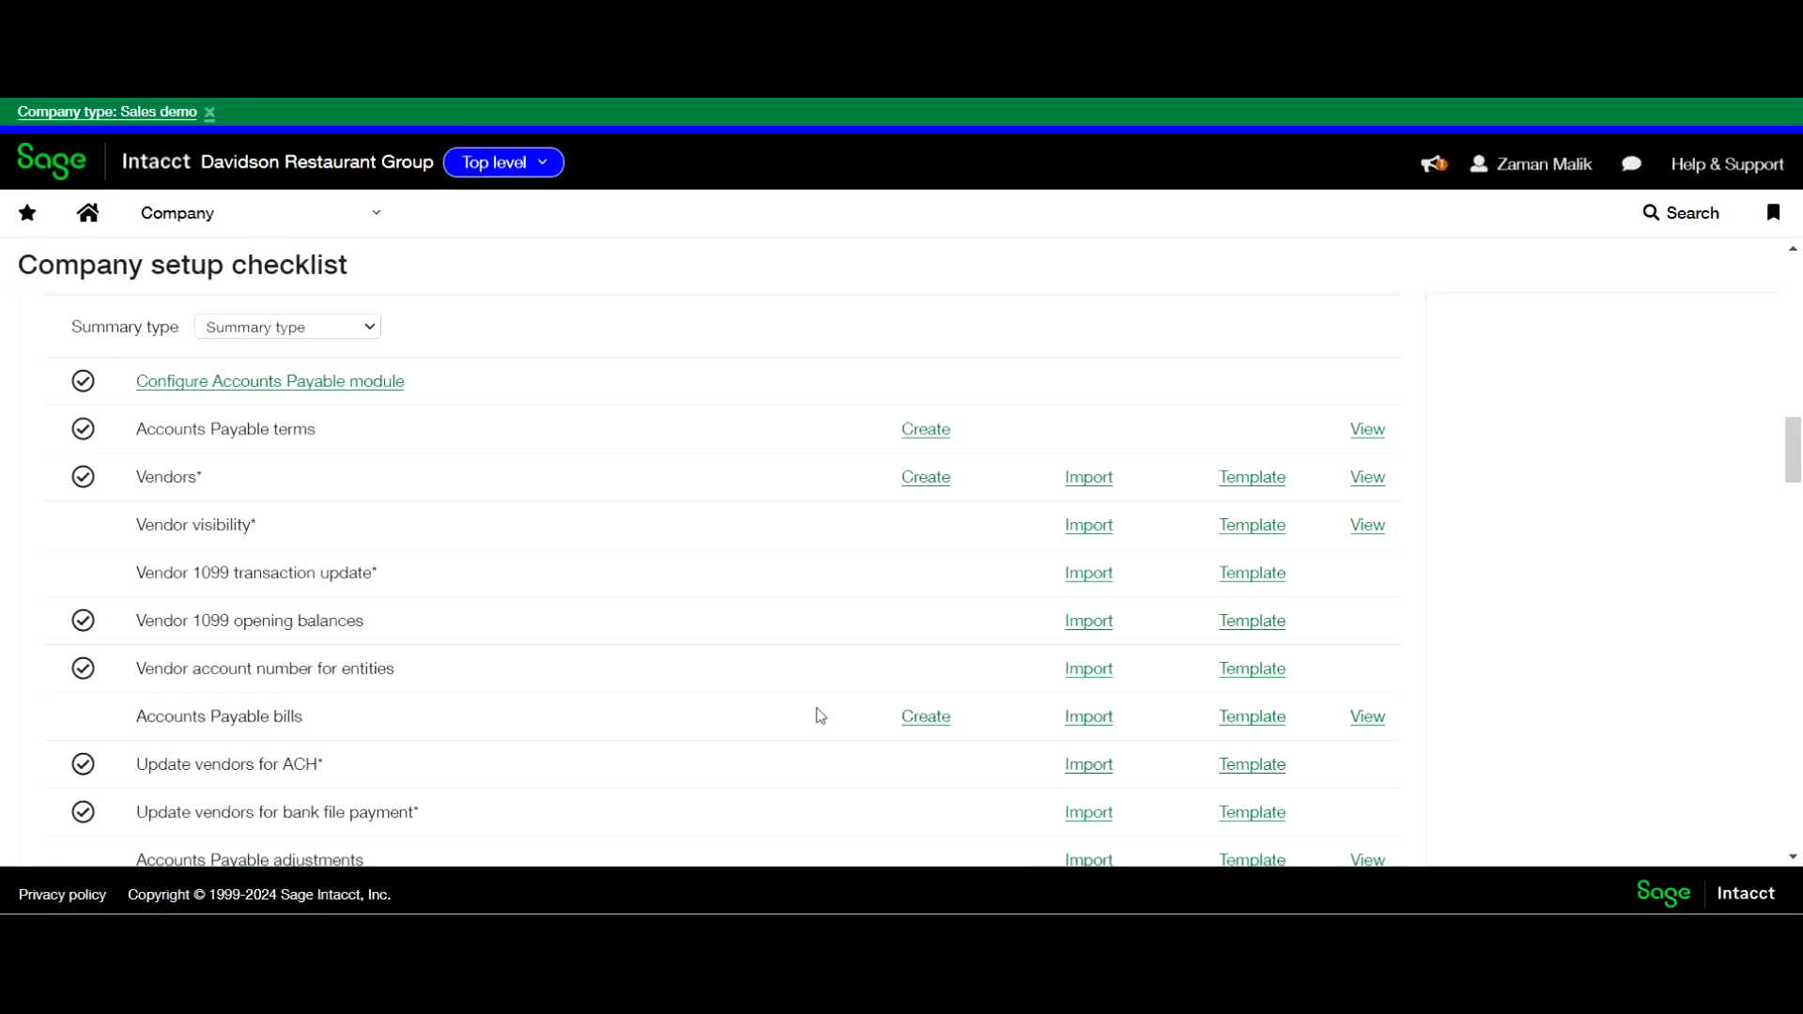
Open the Vendor 1099 opening balances import, view its year choices and upload options, and close it without importing
left_click(1088, 628)
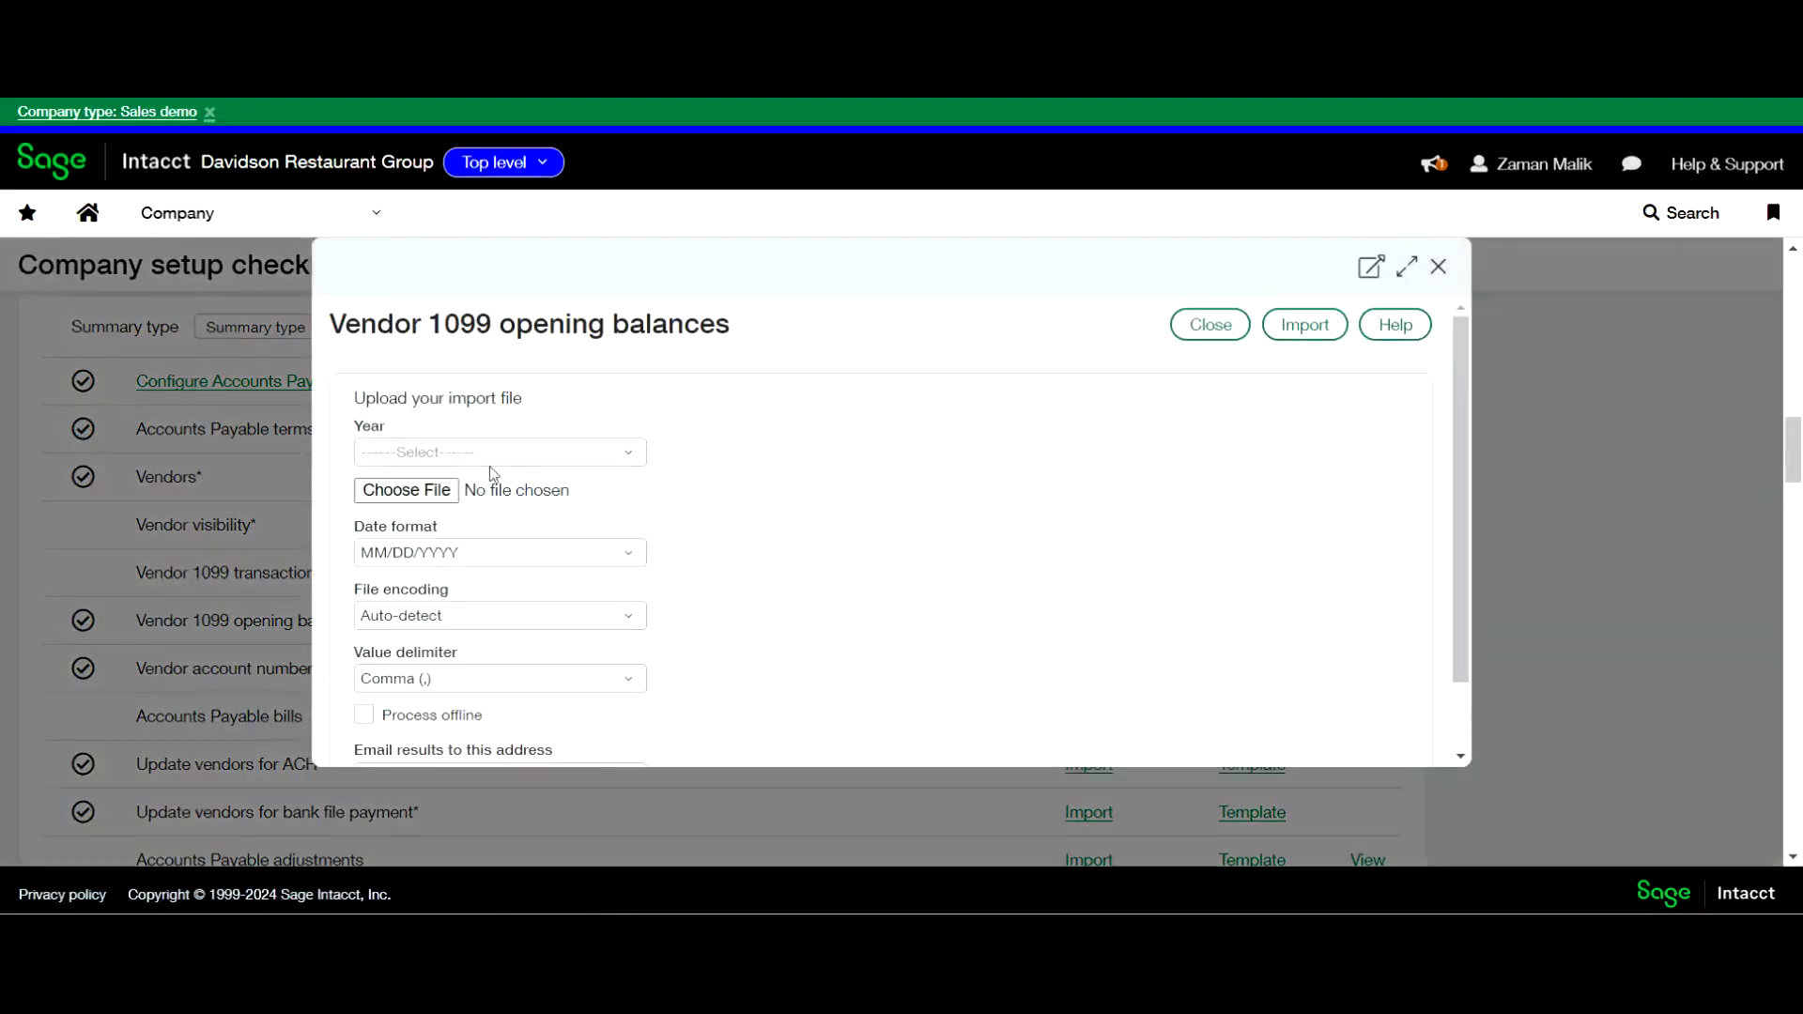
left_click(586, 469)
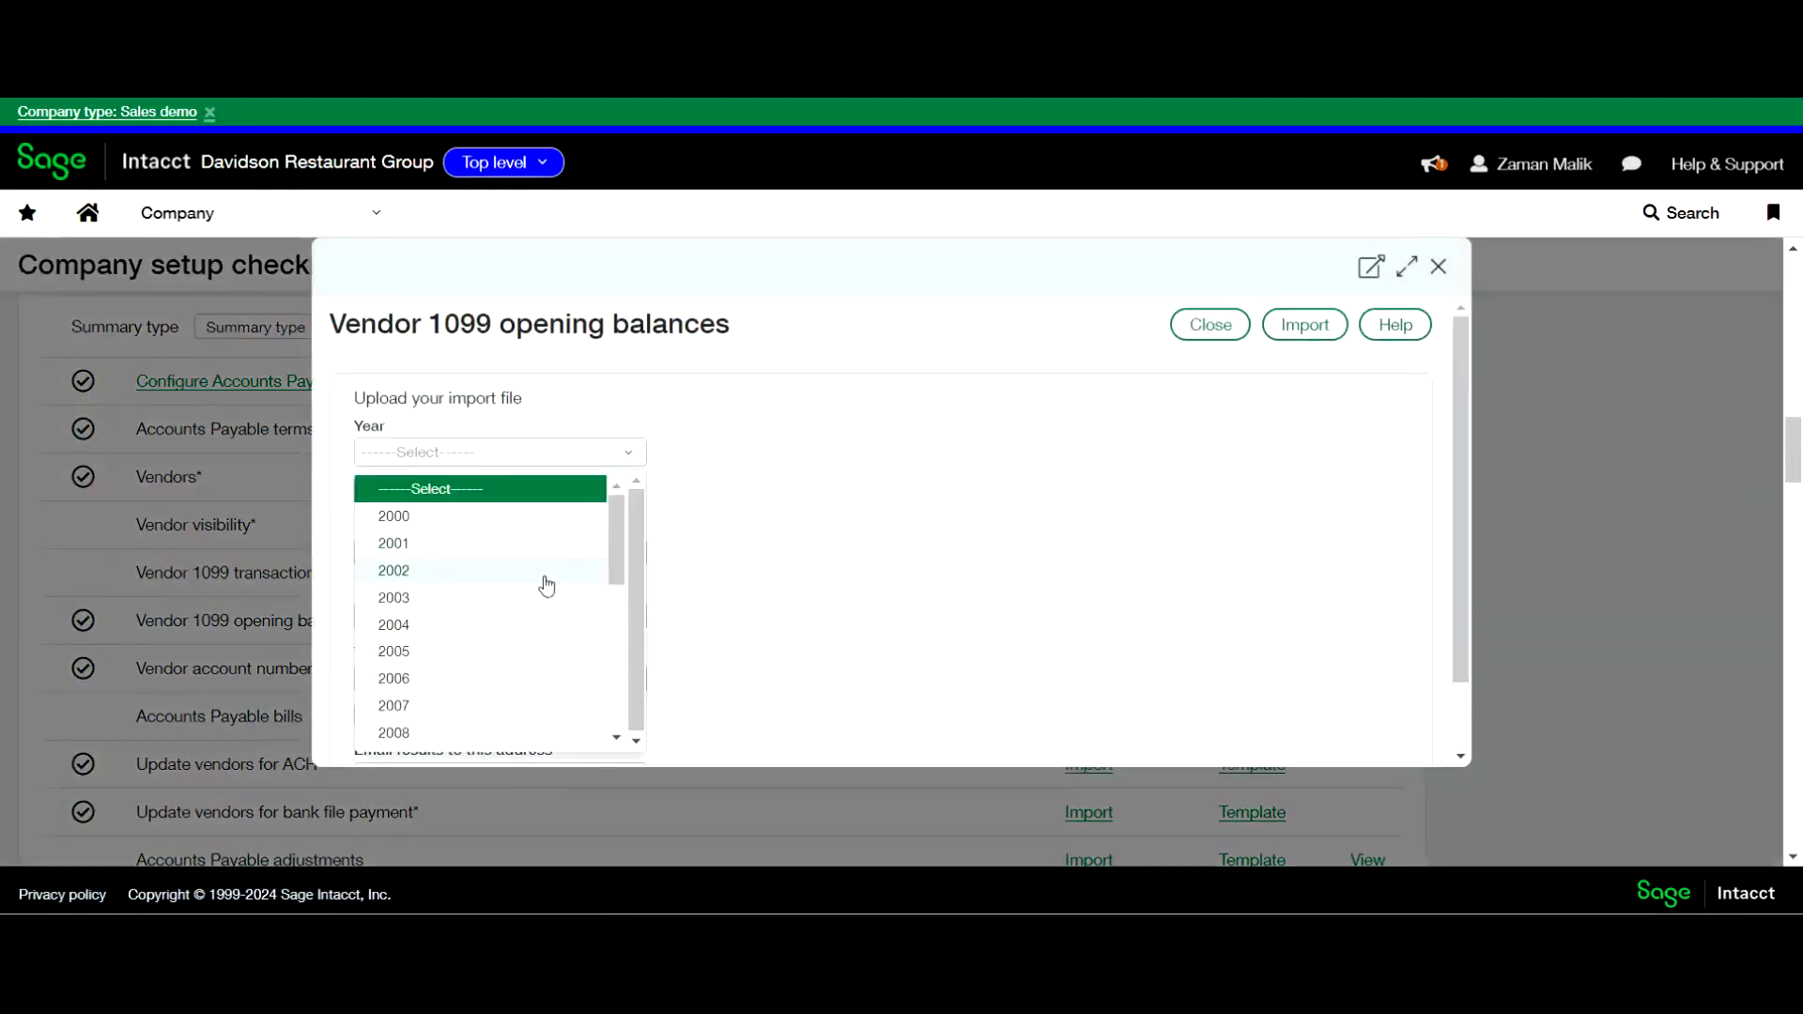
left_click(754, 460)
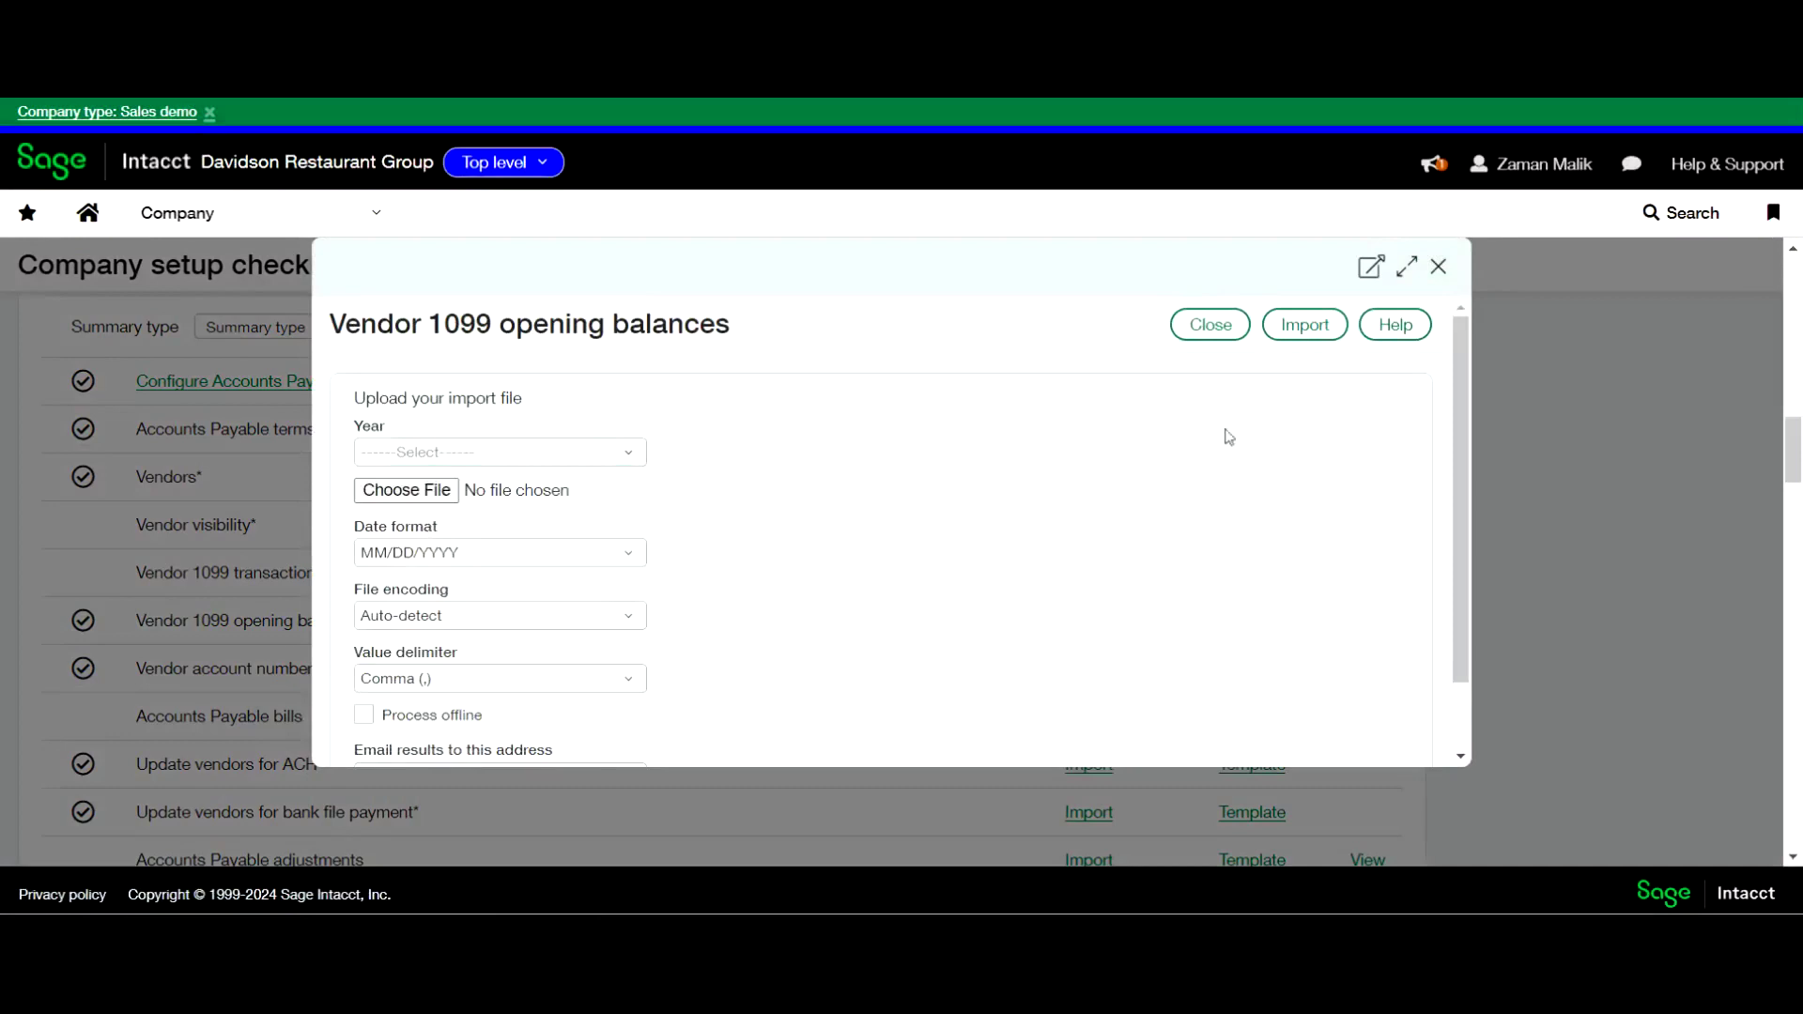
left_click(1434, 281)
Open the Sysco Foods vendor record from Accounts Payable and bring up its Form 1099 information
left_click(301, 216)
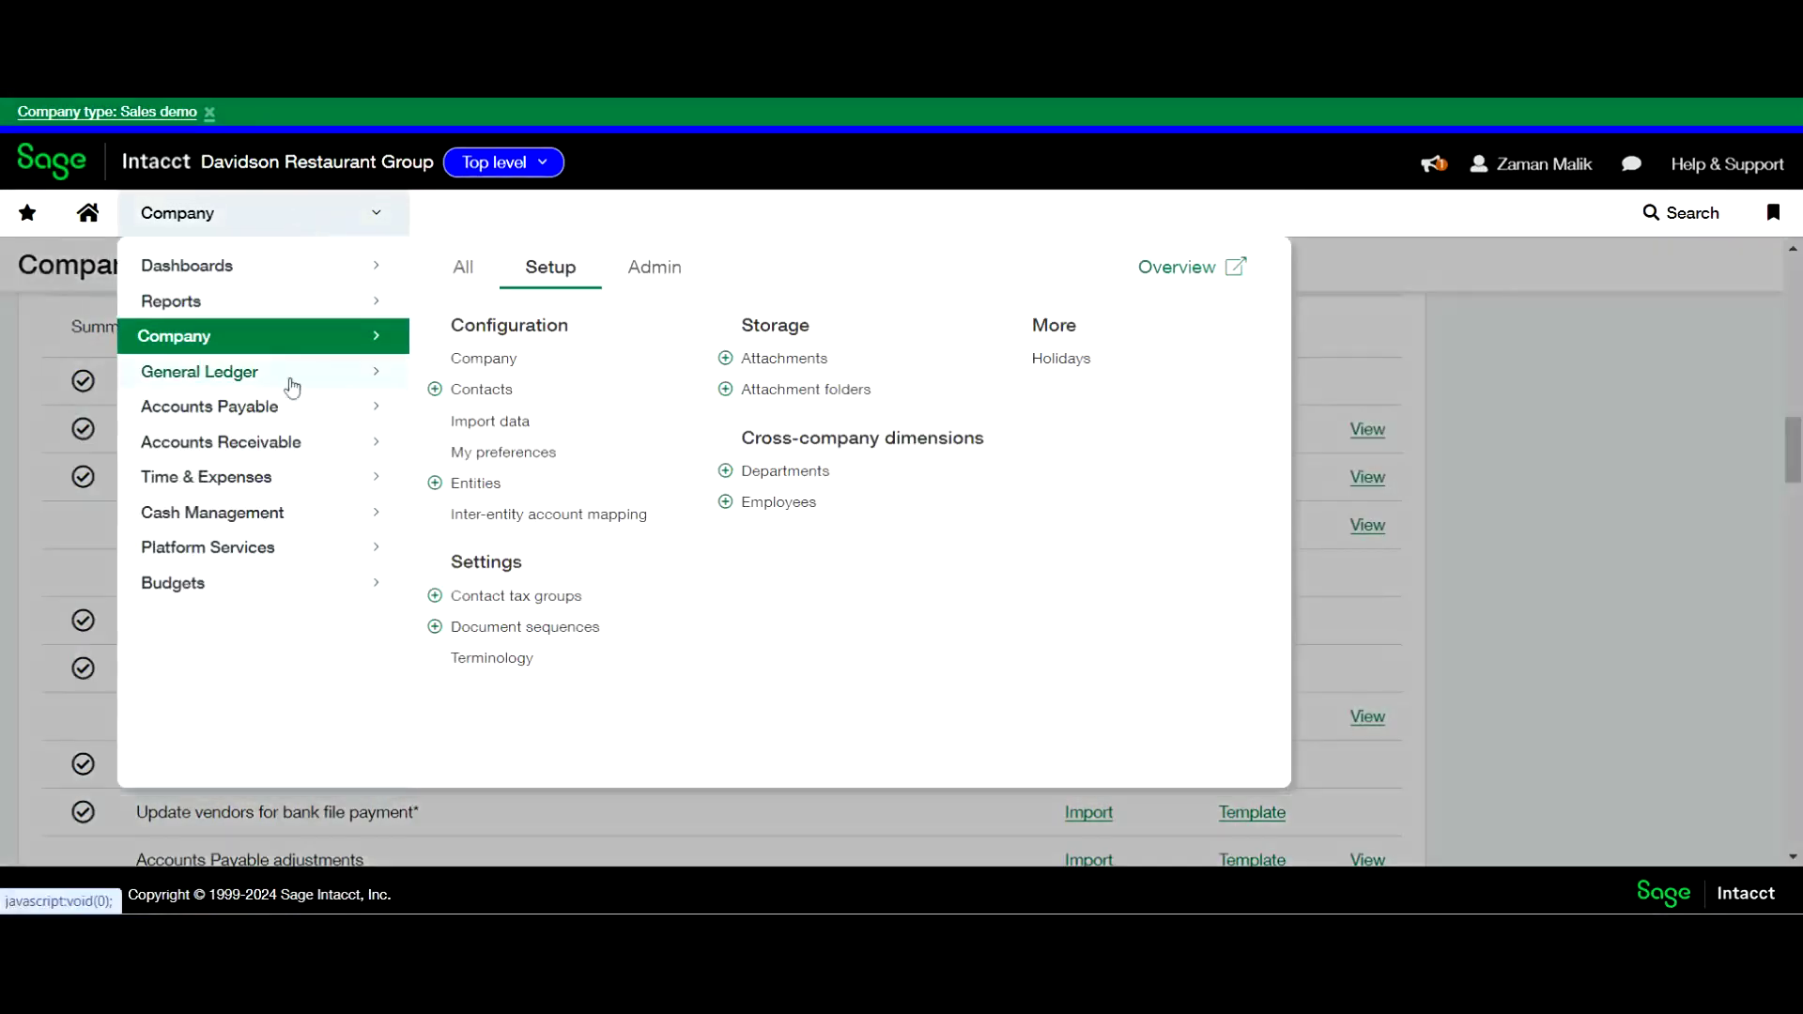
left_click(295, 417)
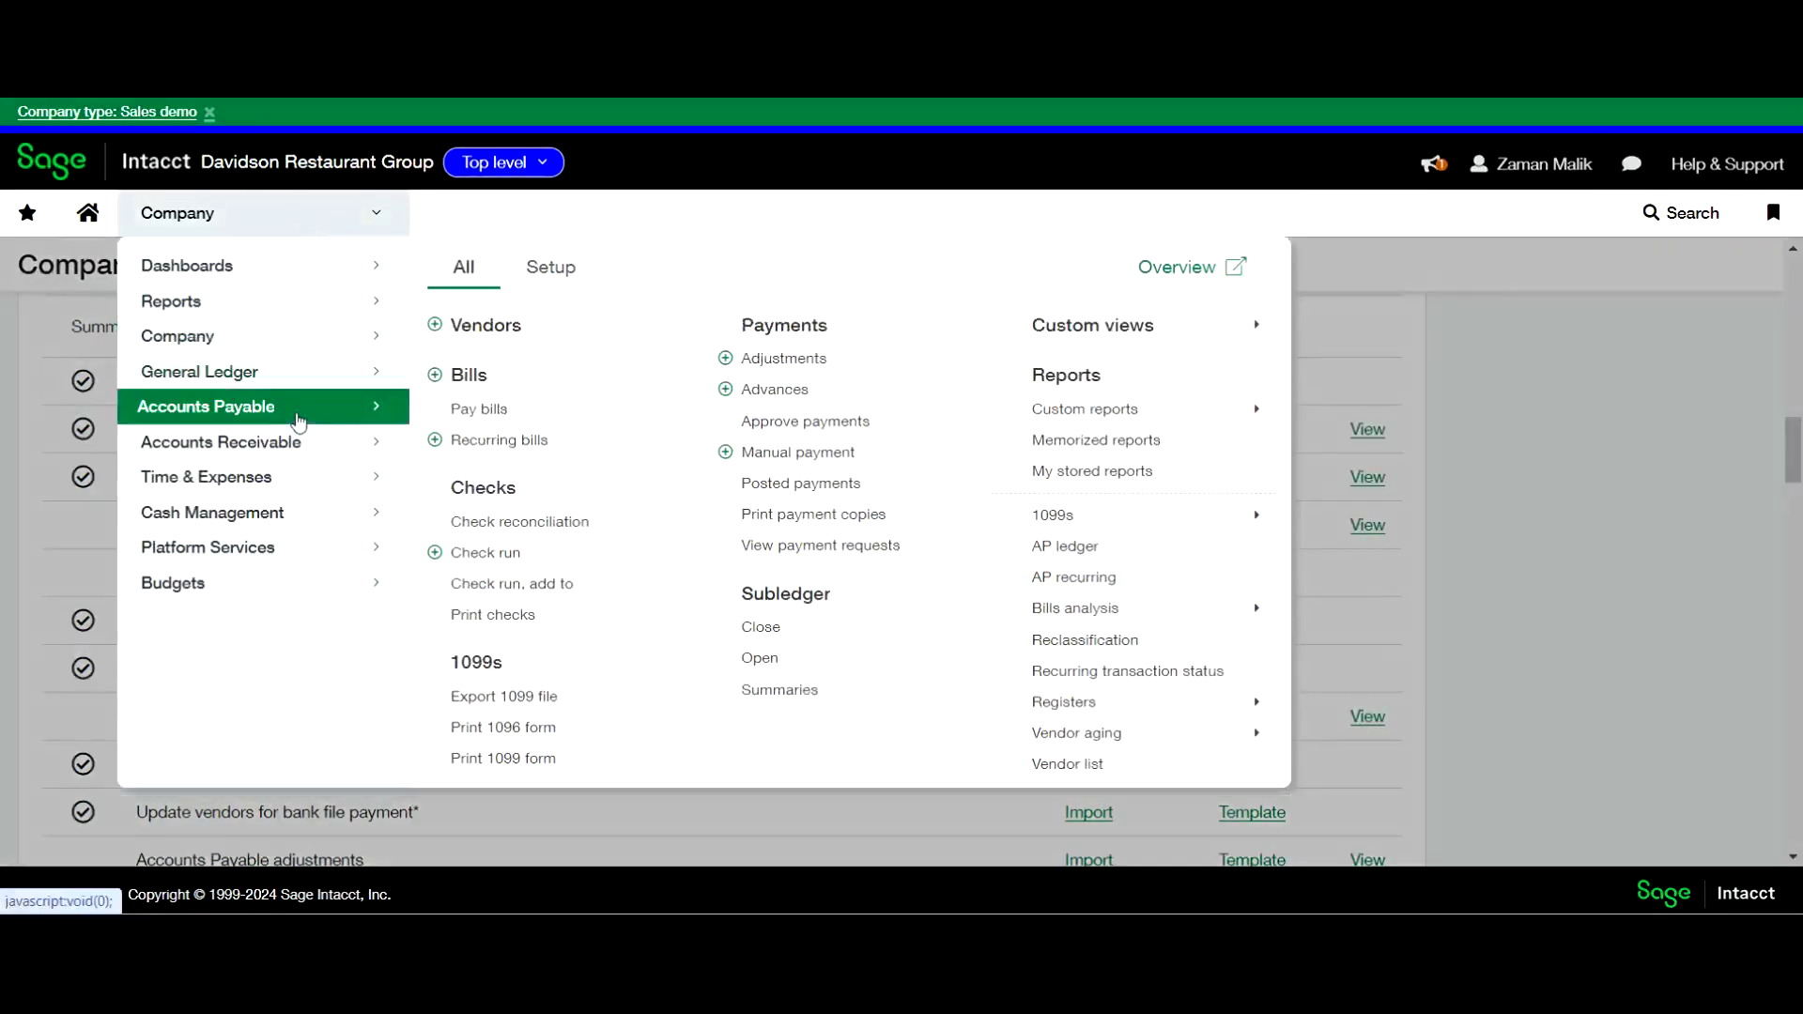
left_click(484, 329)
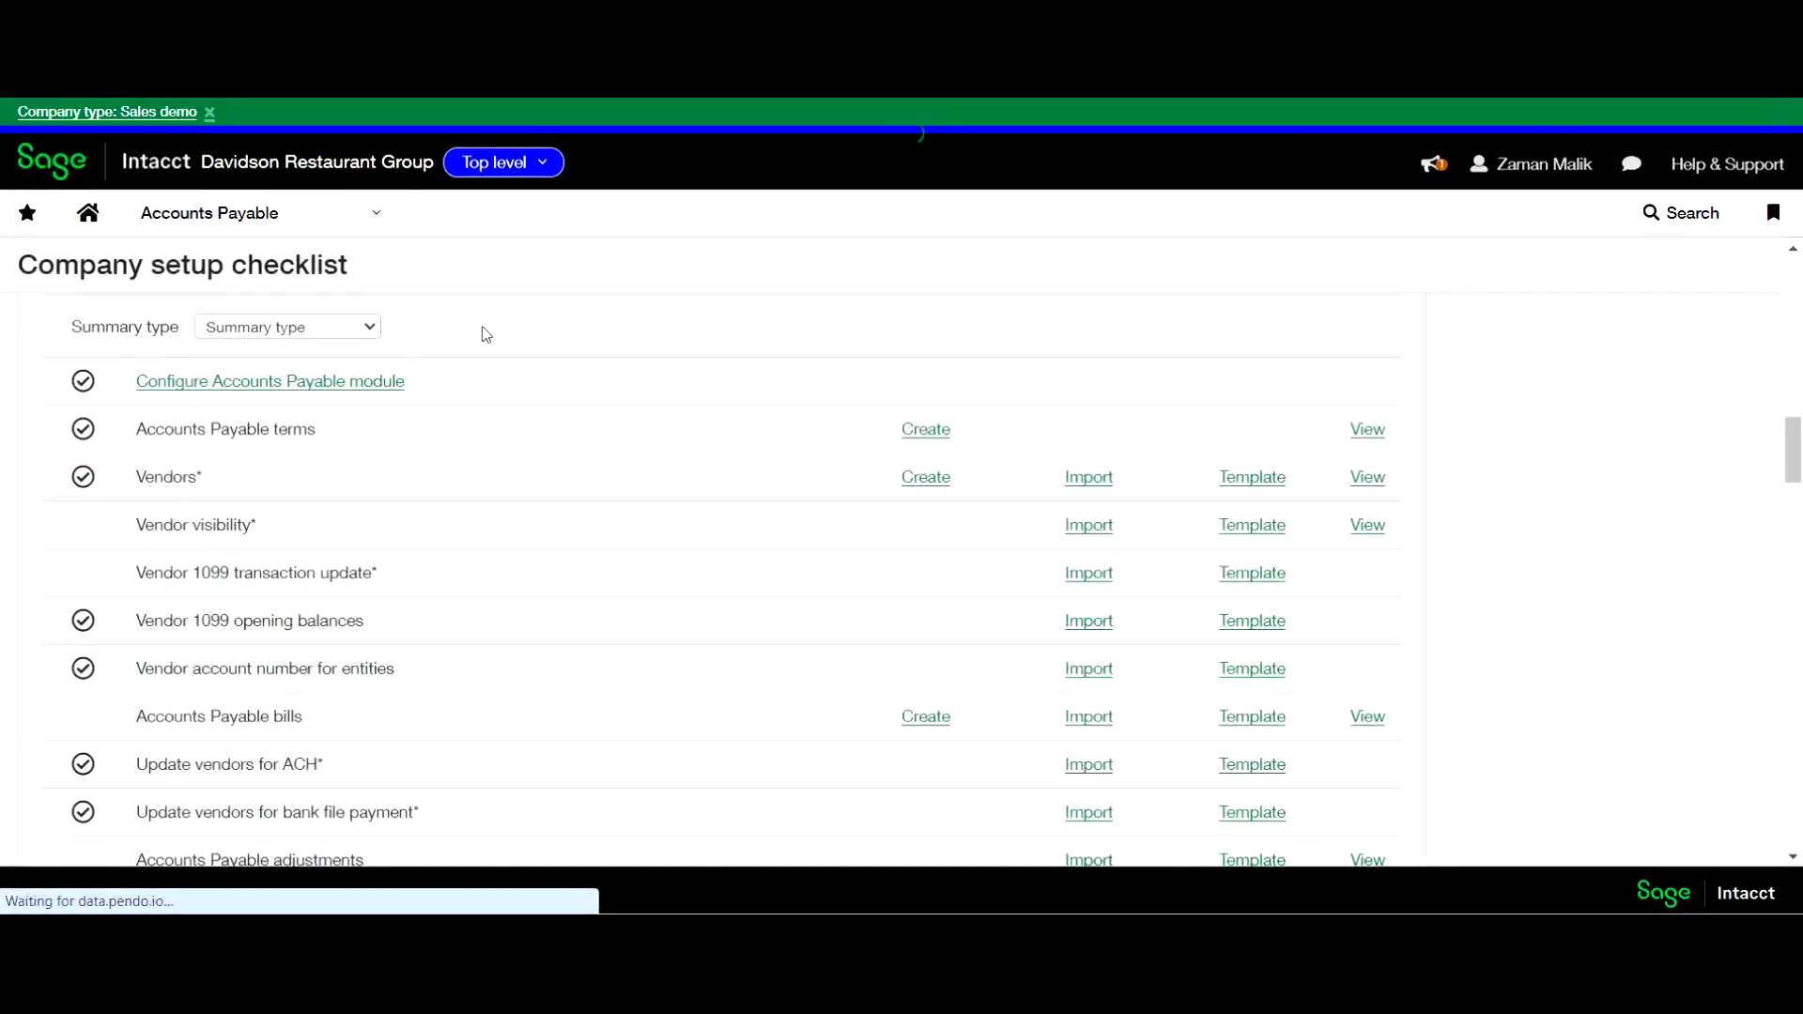
left_click(109, 484)
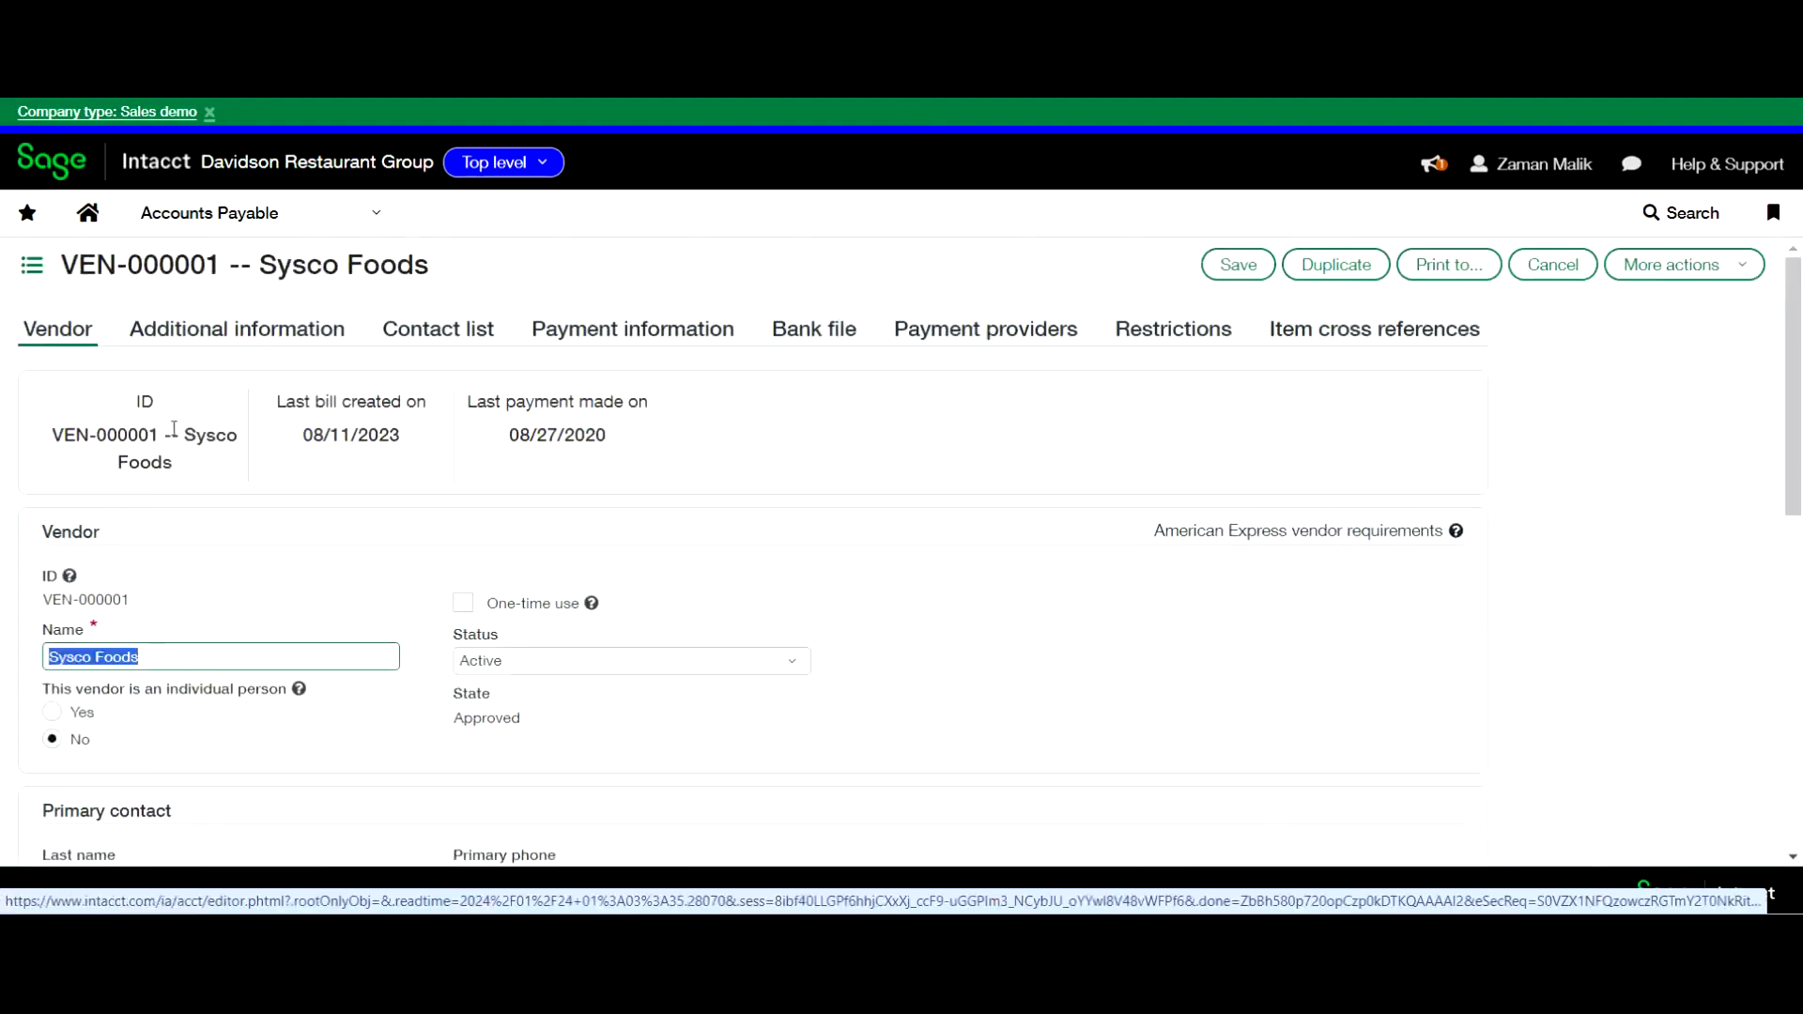
left_click(263, 334)
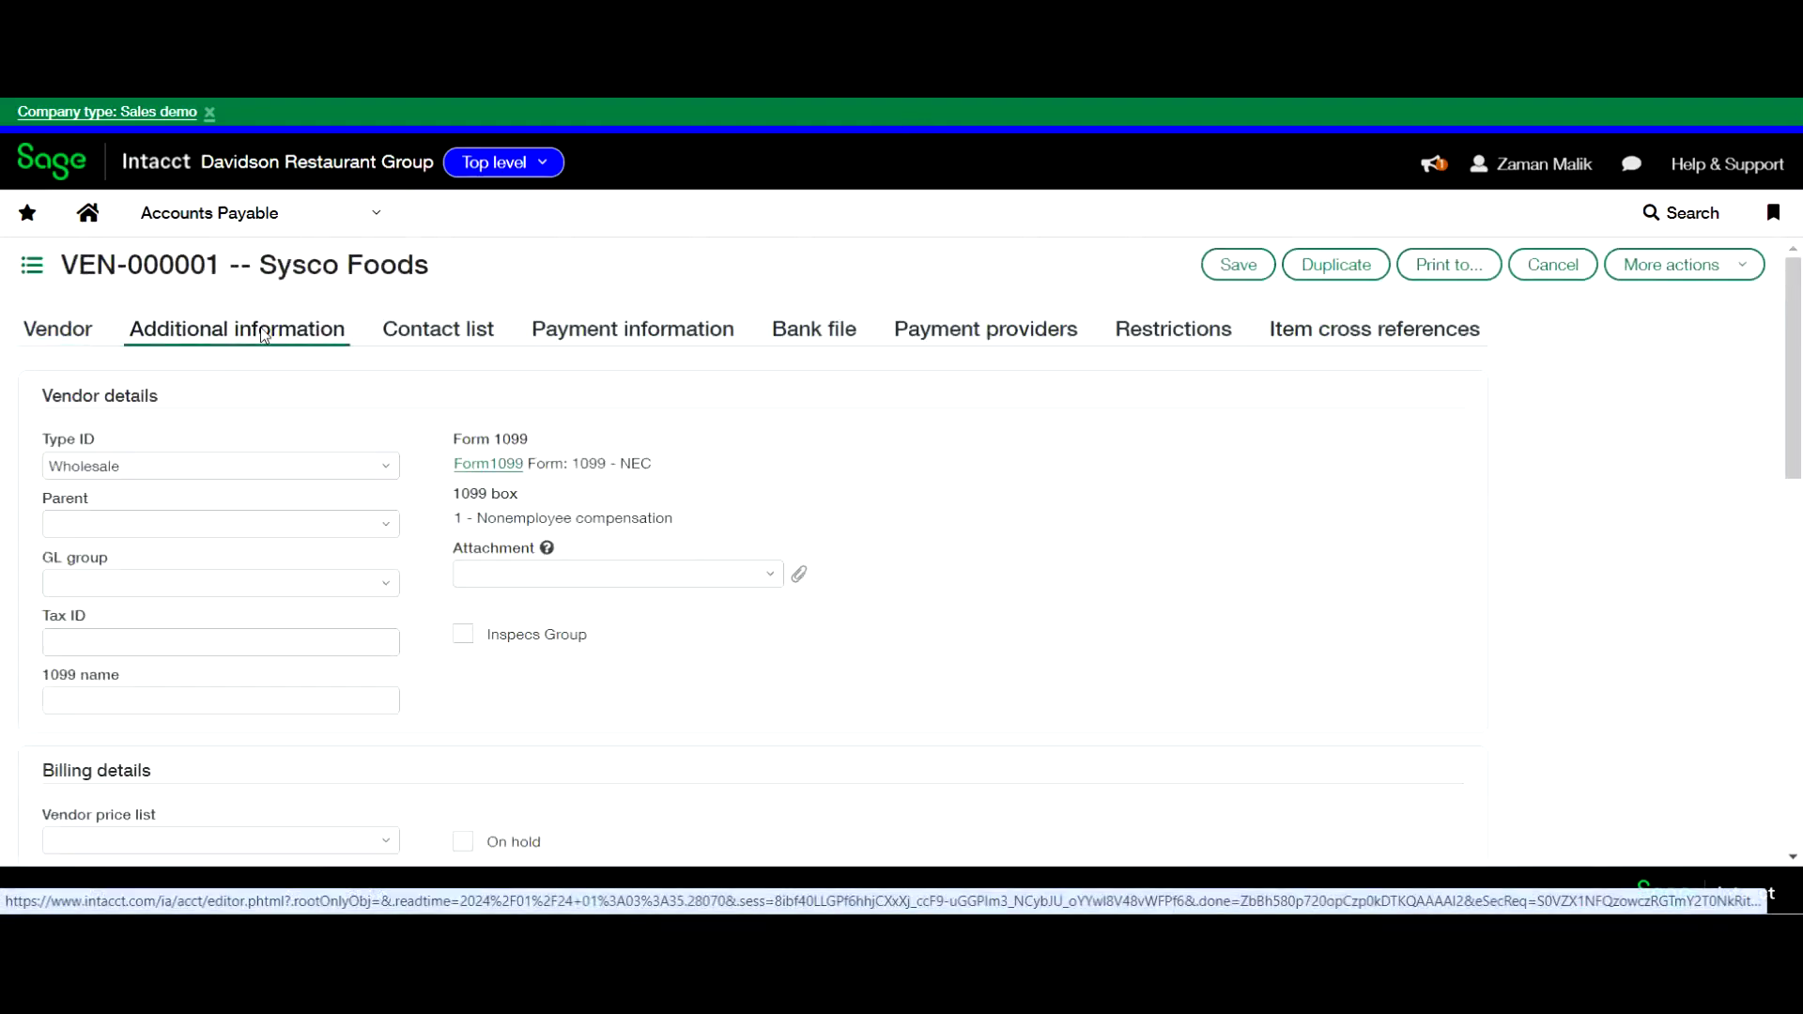
left_click(488, 464)
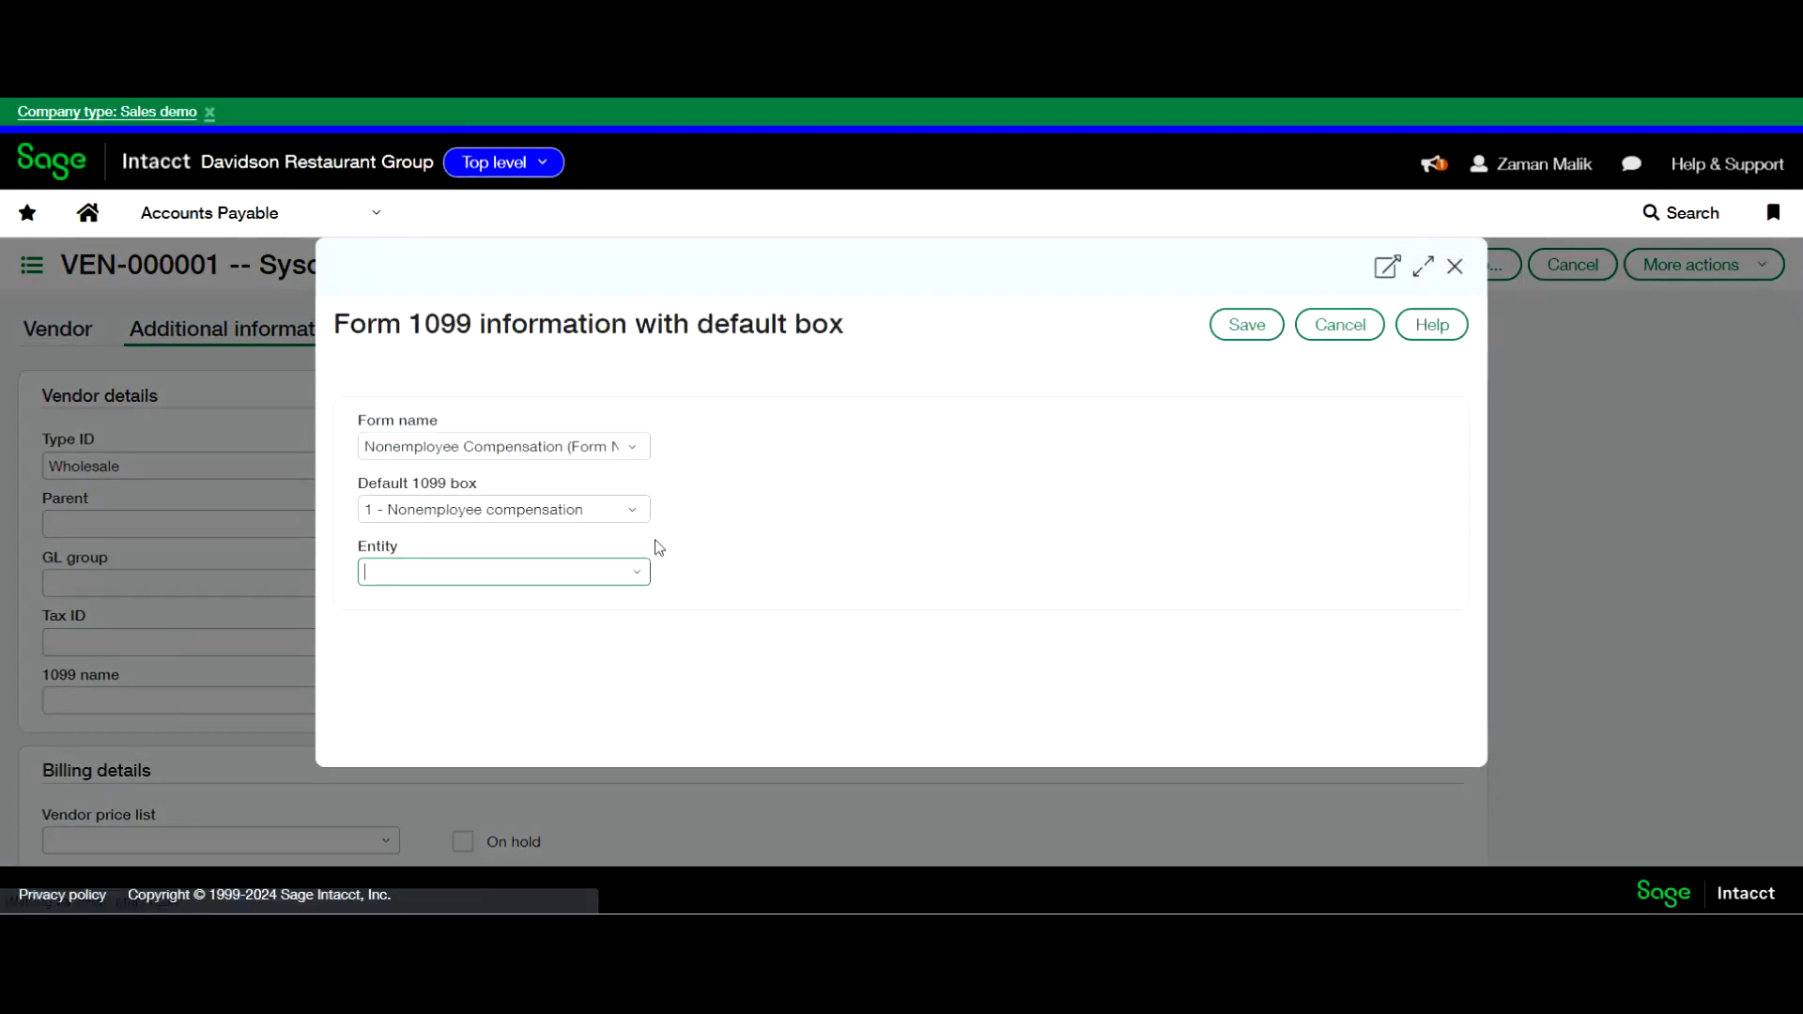
View the vendor's initial 1099 values for entity 10--MMCO and year 2023, and close the Form 1099 information without saving
left_click(632, 577)
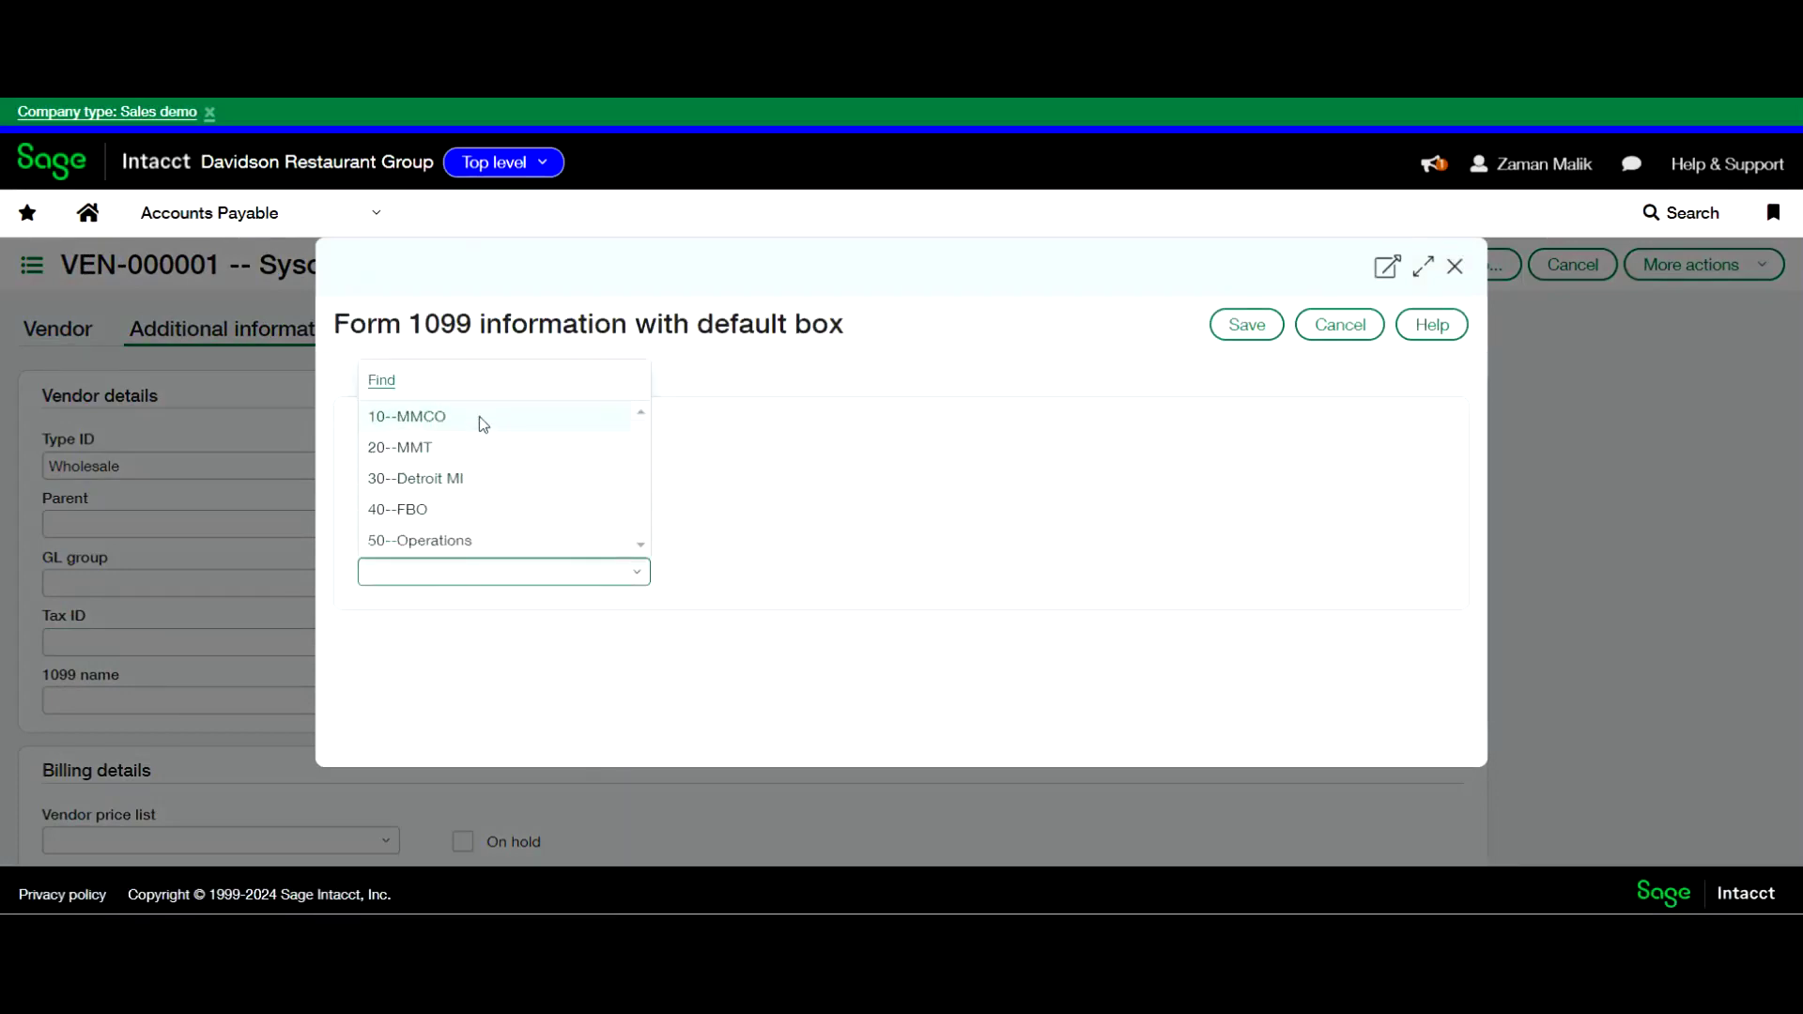
left_click(479, 415)
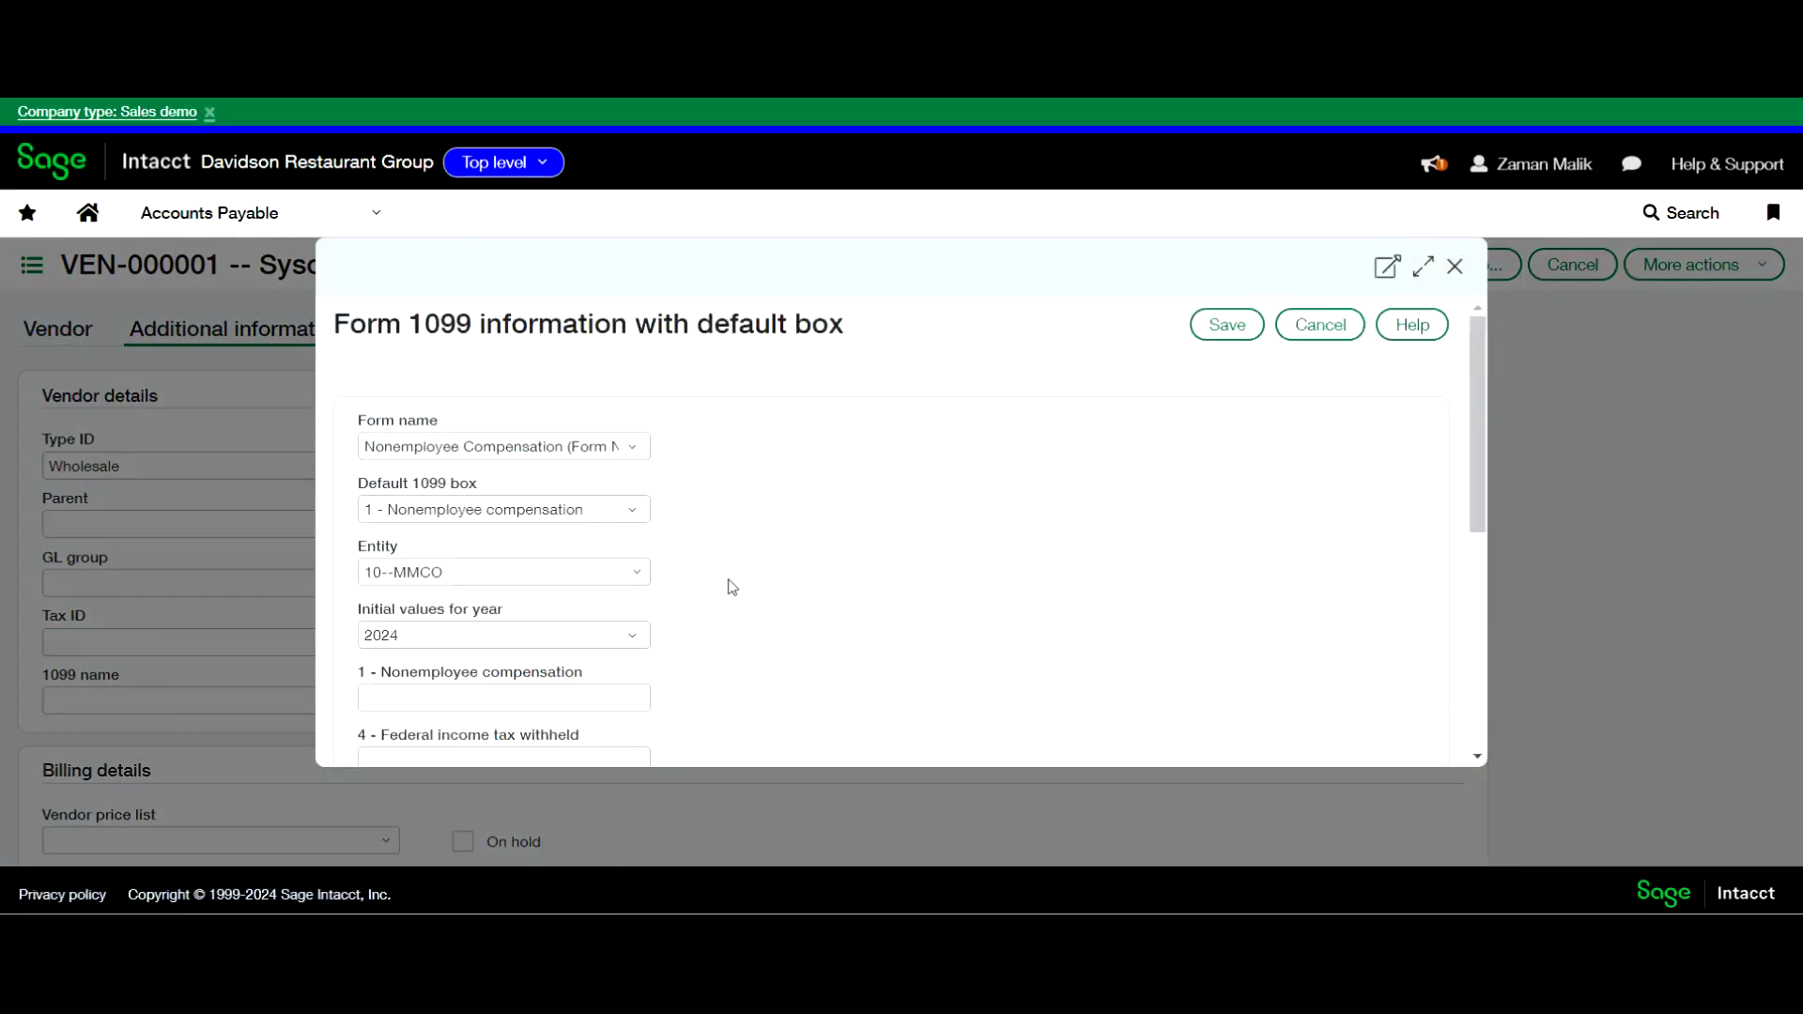
left_click(632, 635)
scroll(577, 699, "down", 2)
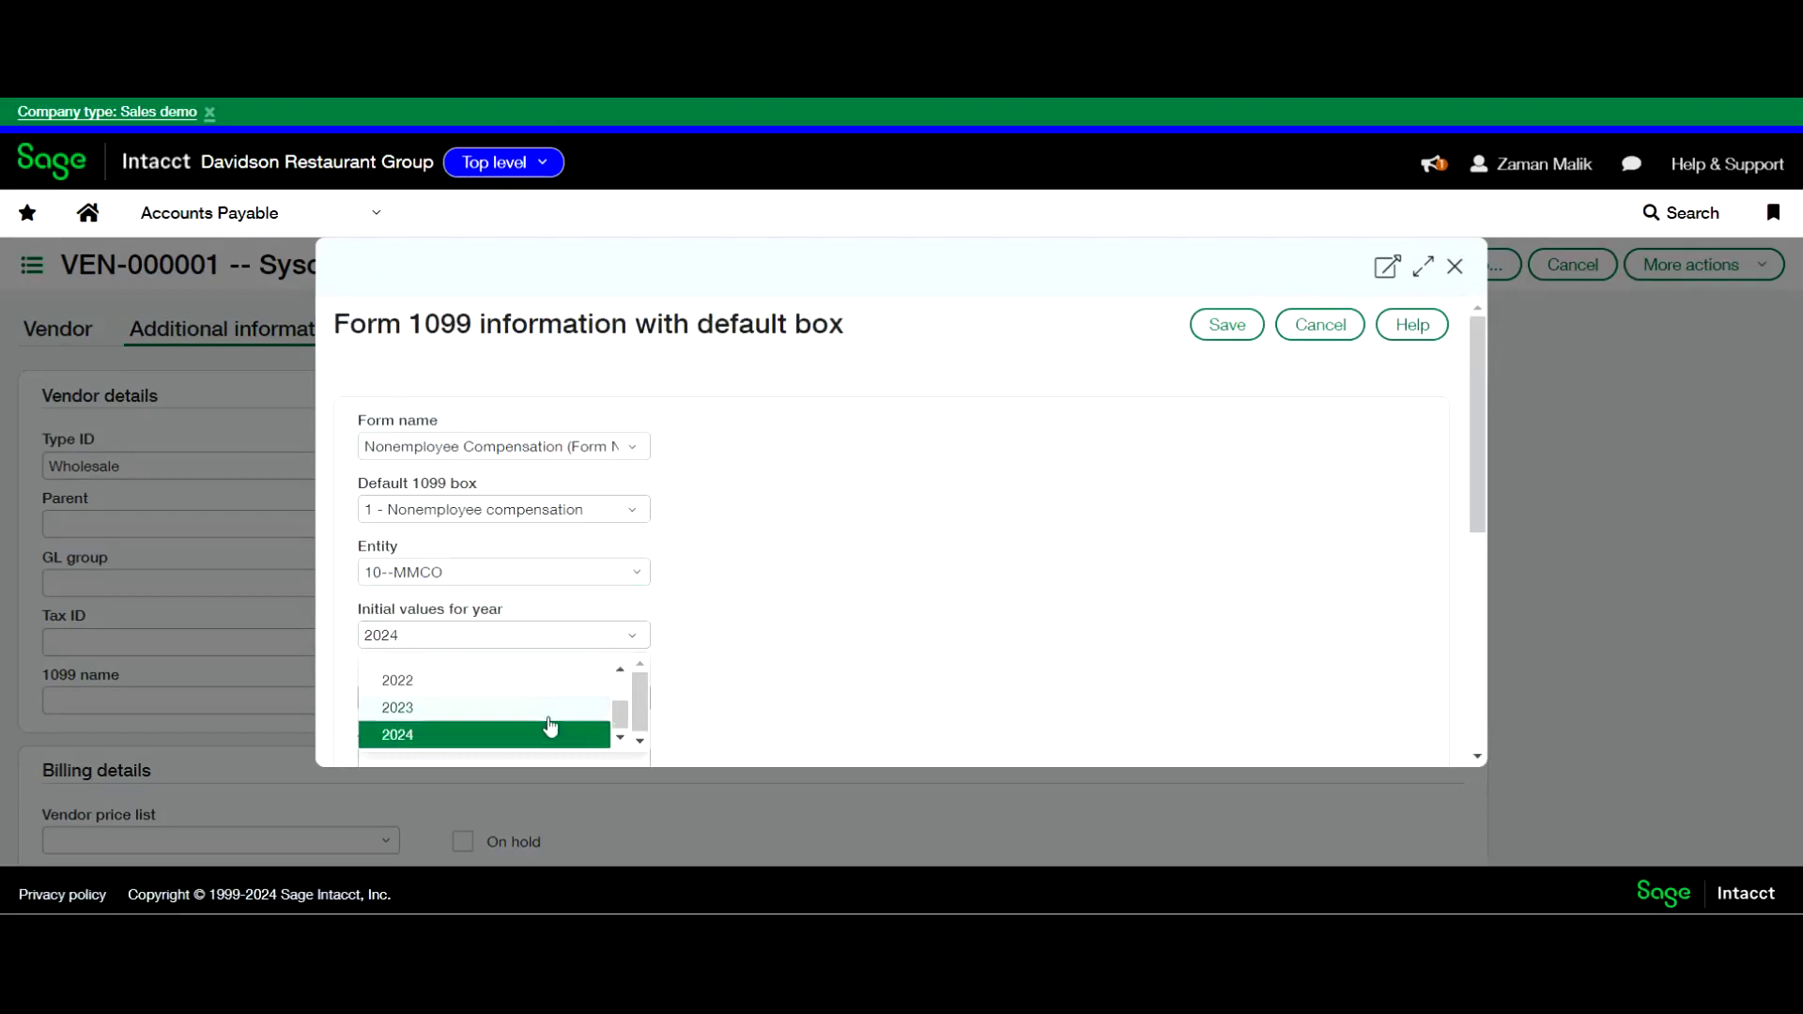
left_click(549, 710)
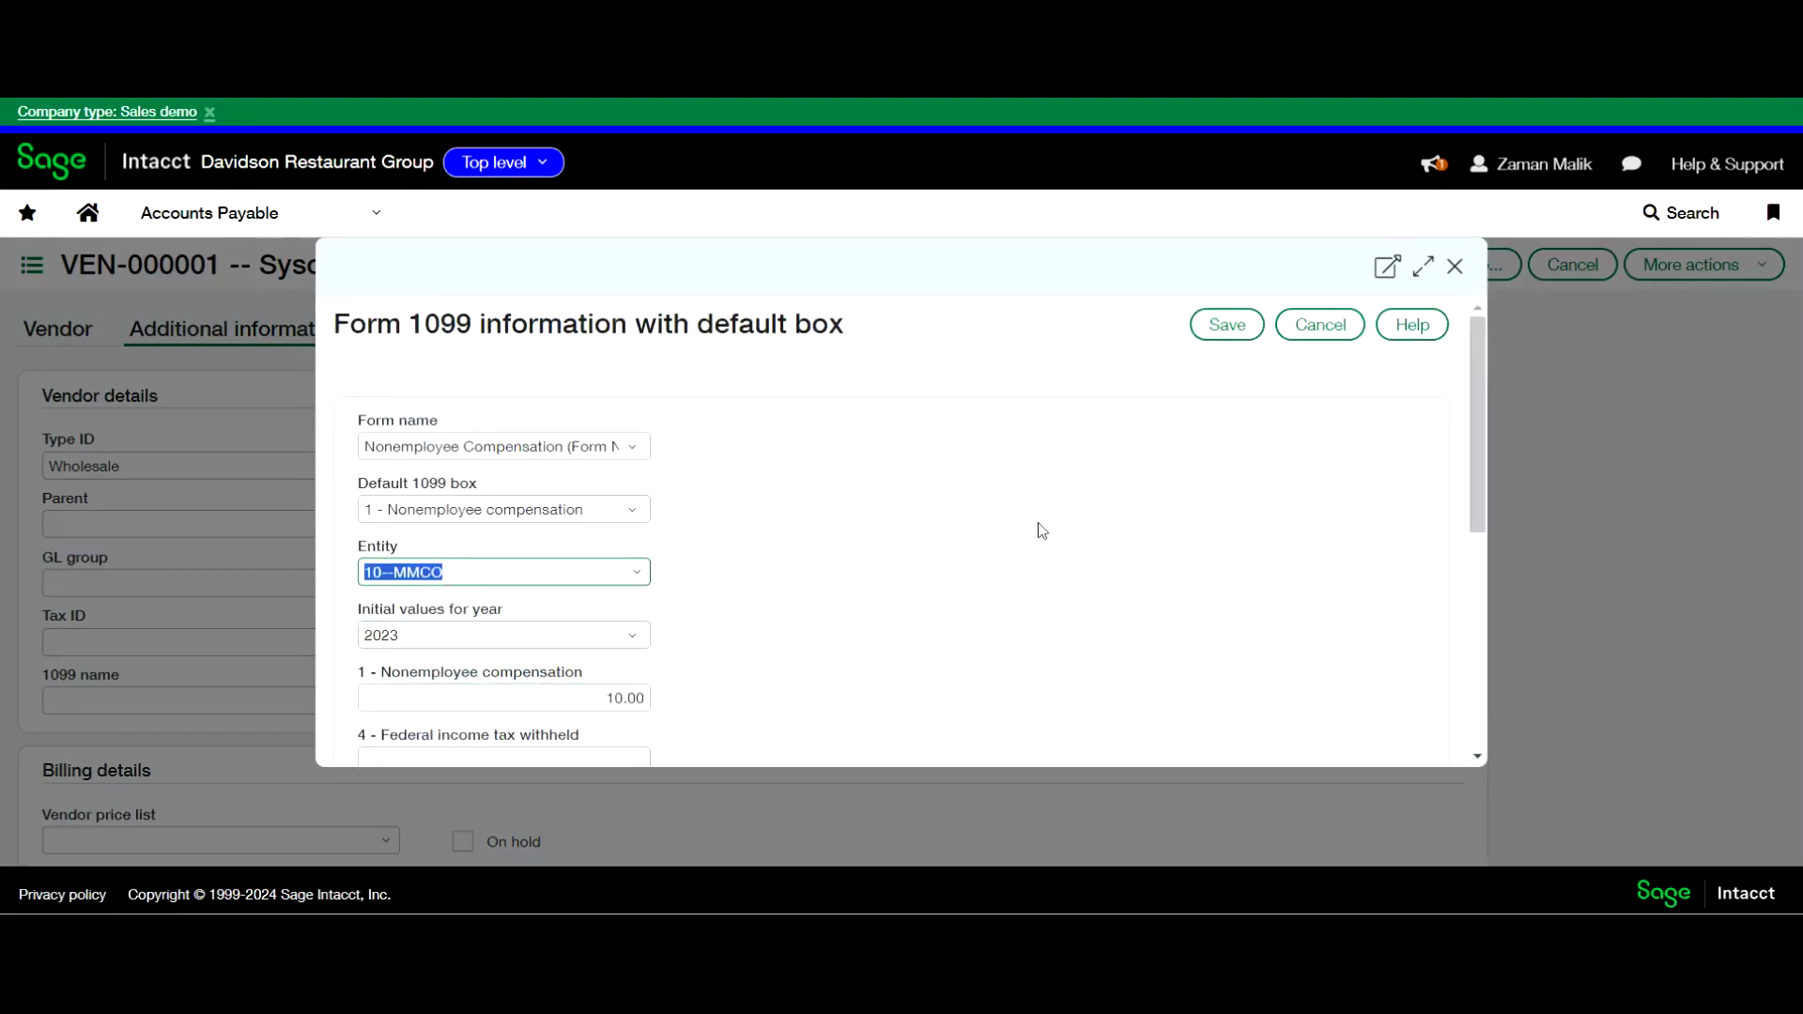
left_click(1456, 266)
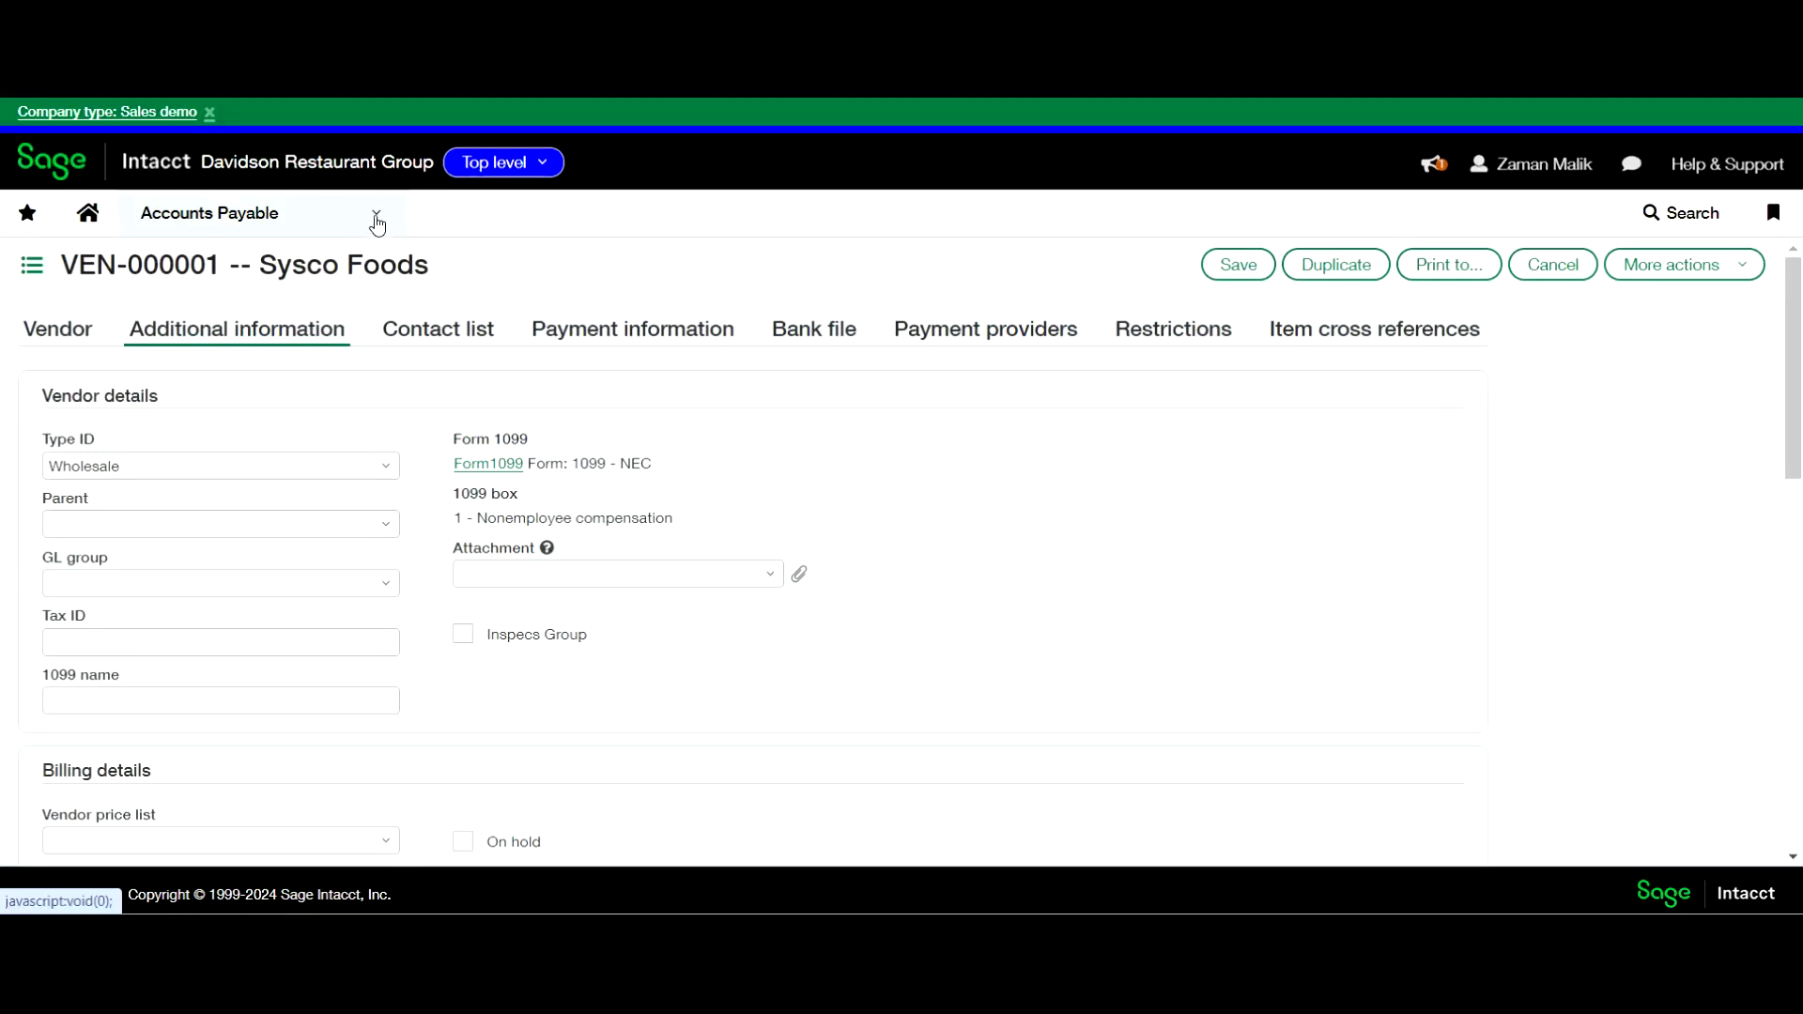
Open the Accounts Payable 1099 report and set its date range from 01/01/2023 to 12/31/2023
left_click(377, 219)
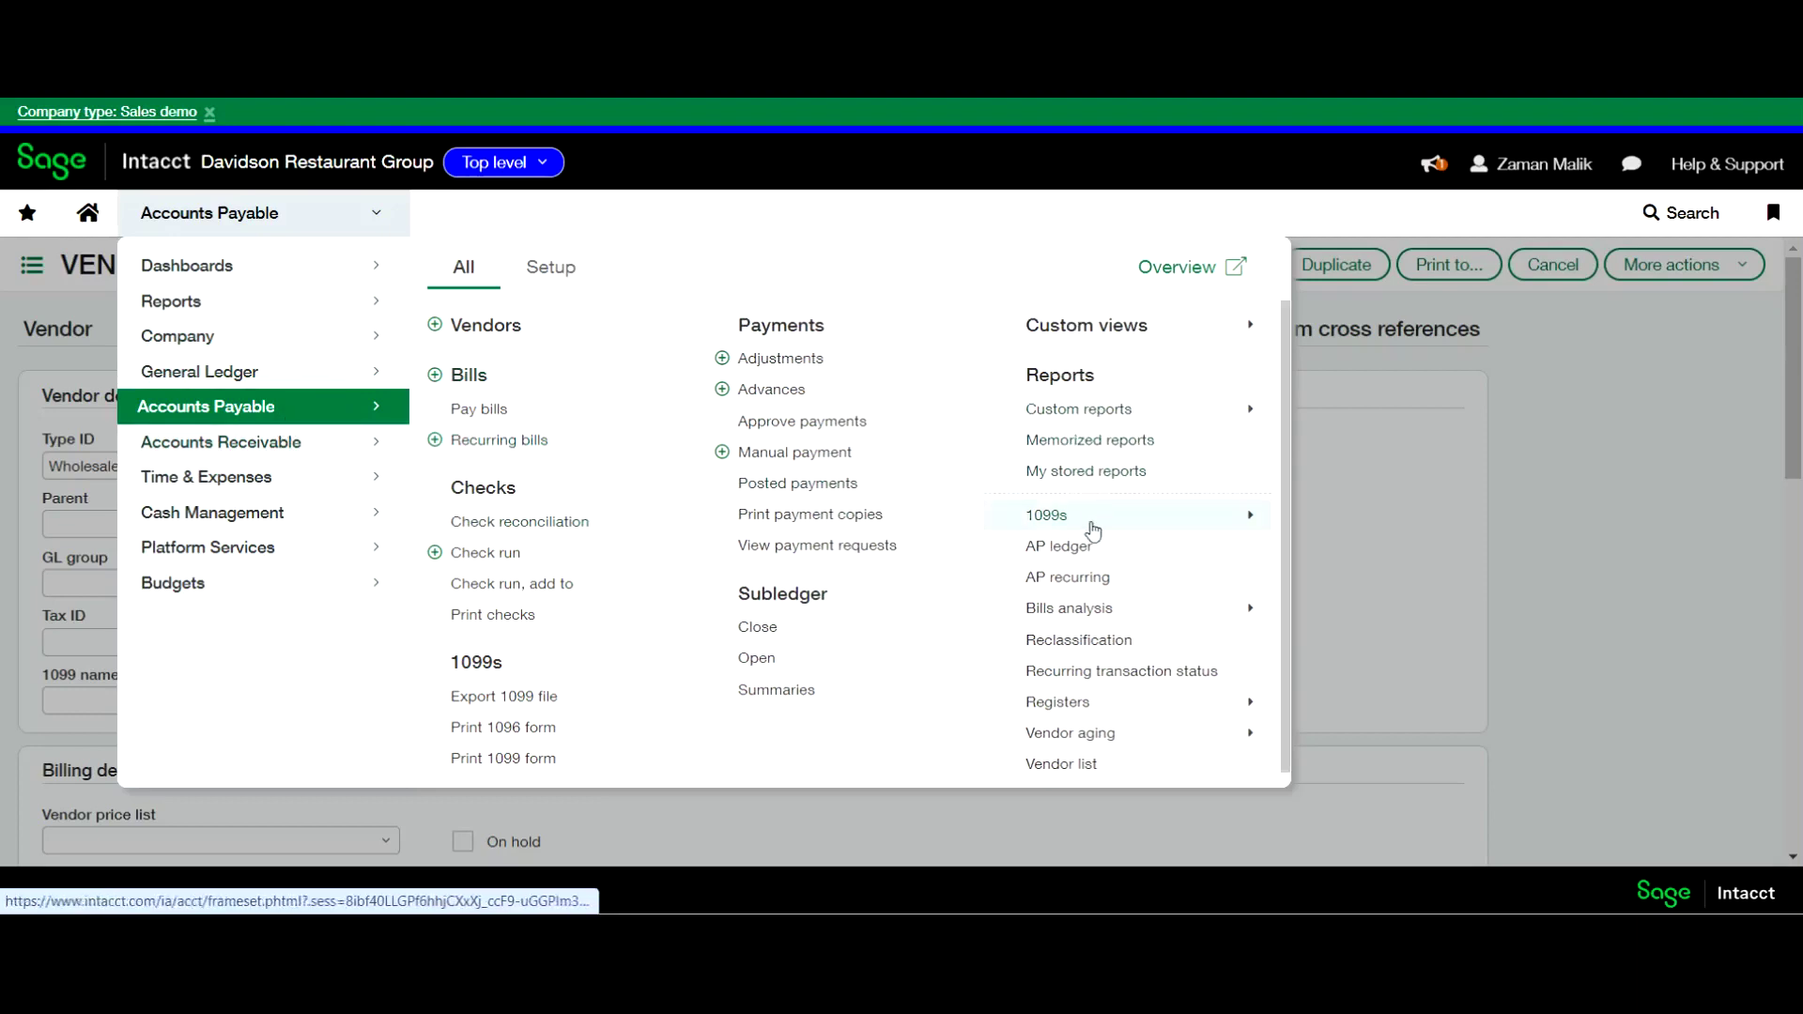
mouse_move(1085, 526)
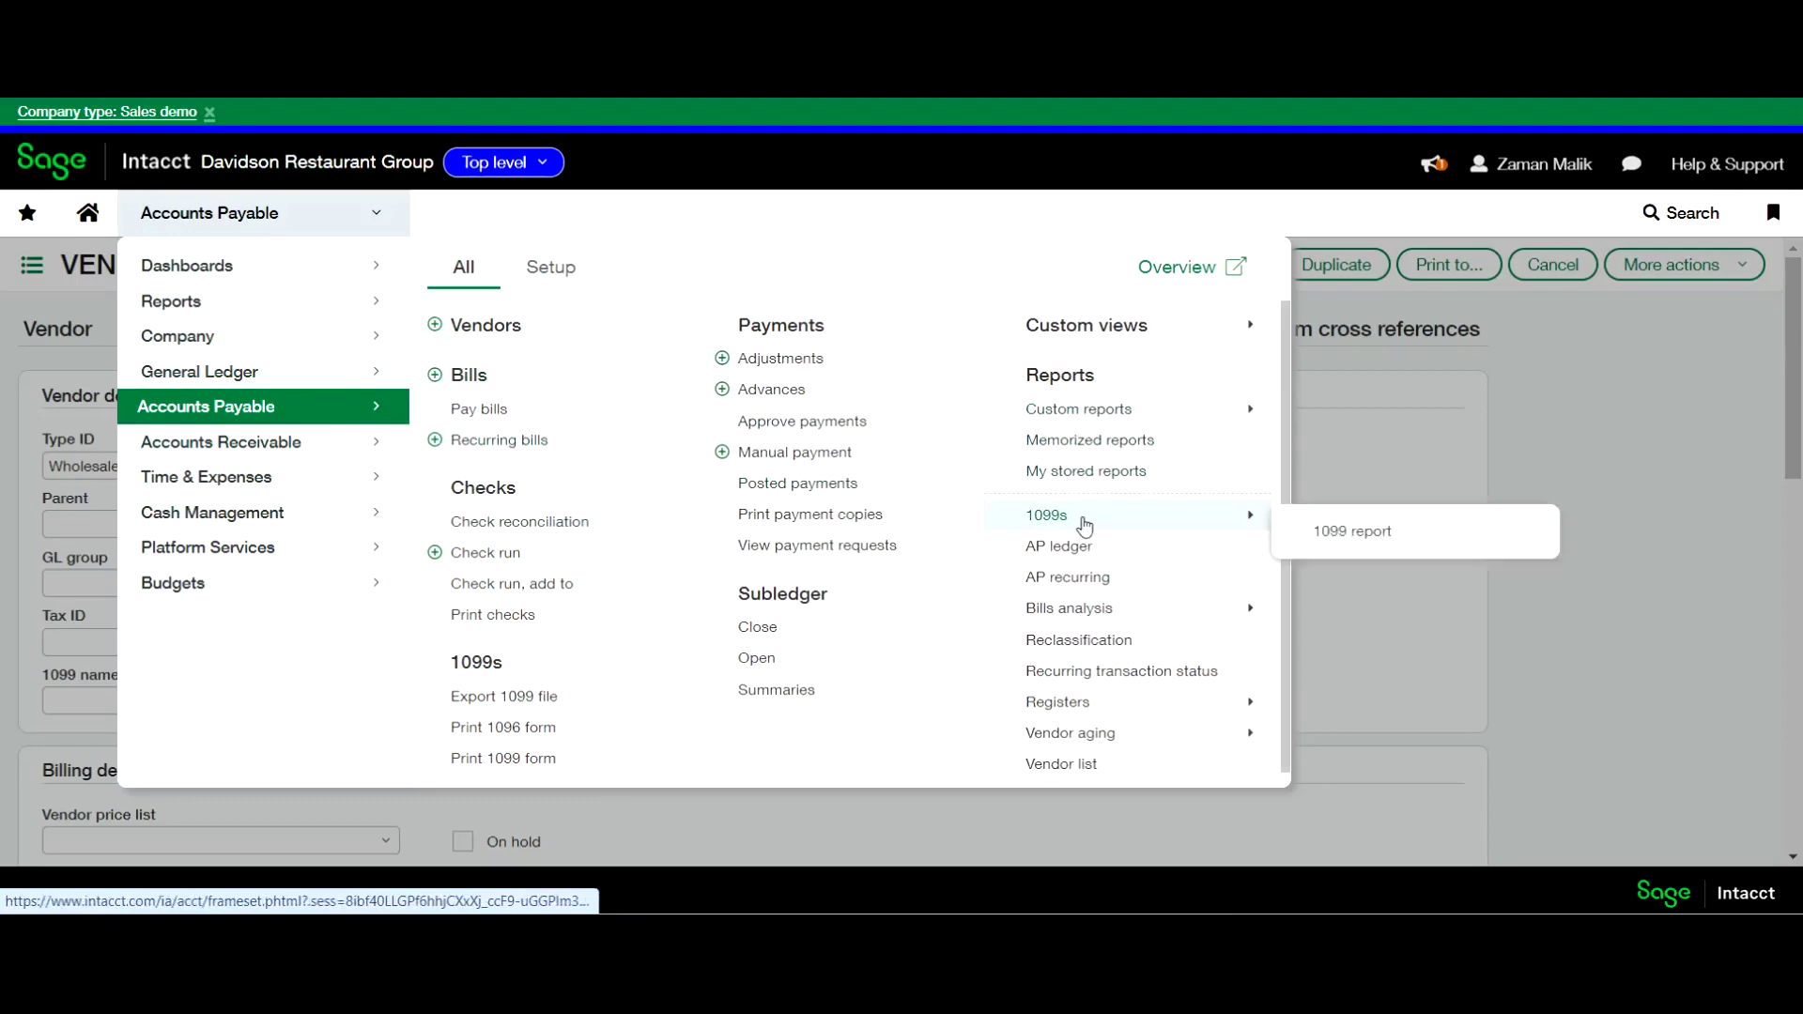
left_click(1340, 542)
left_click(1043, 183)
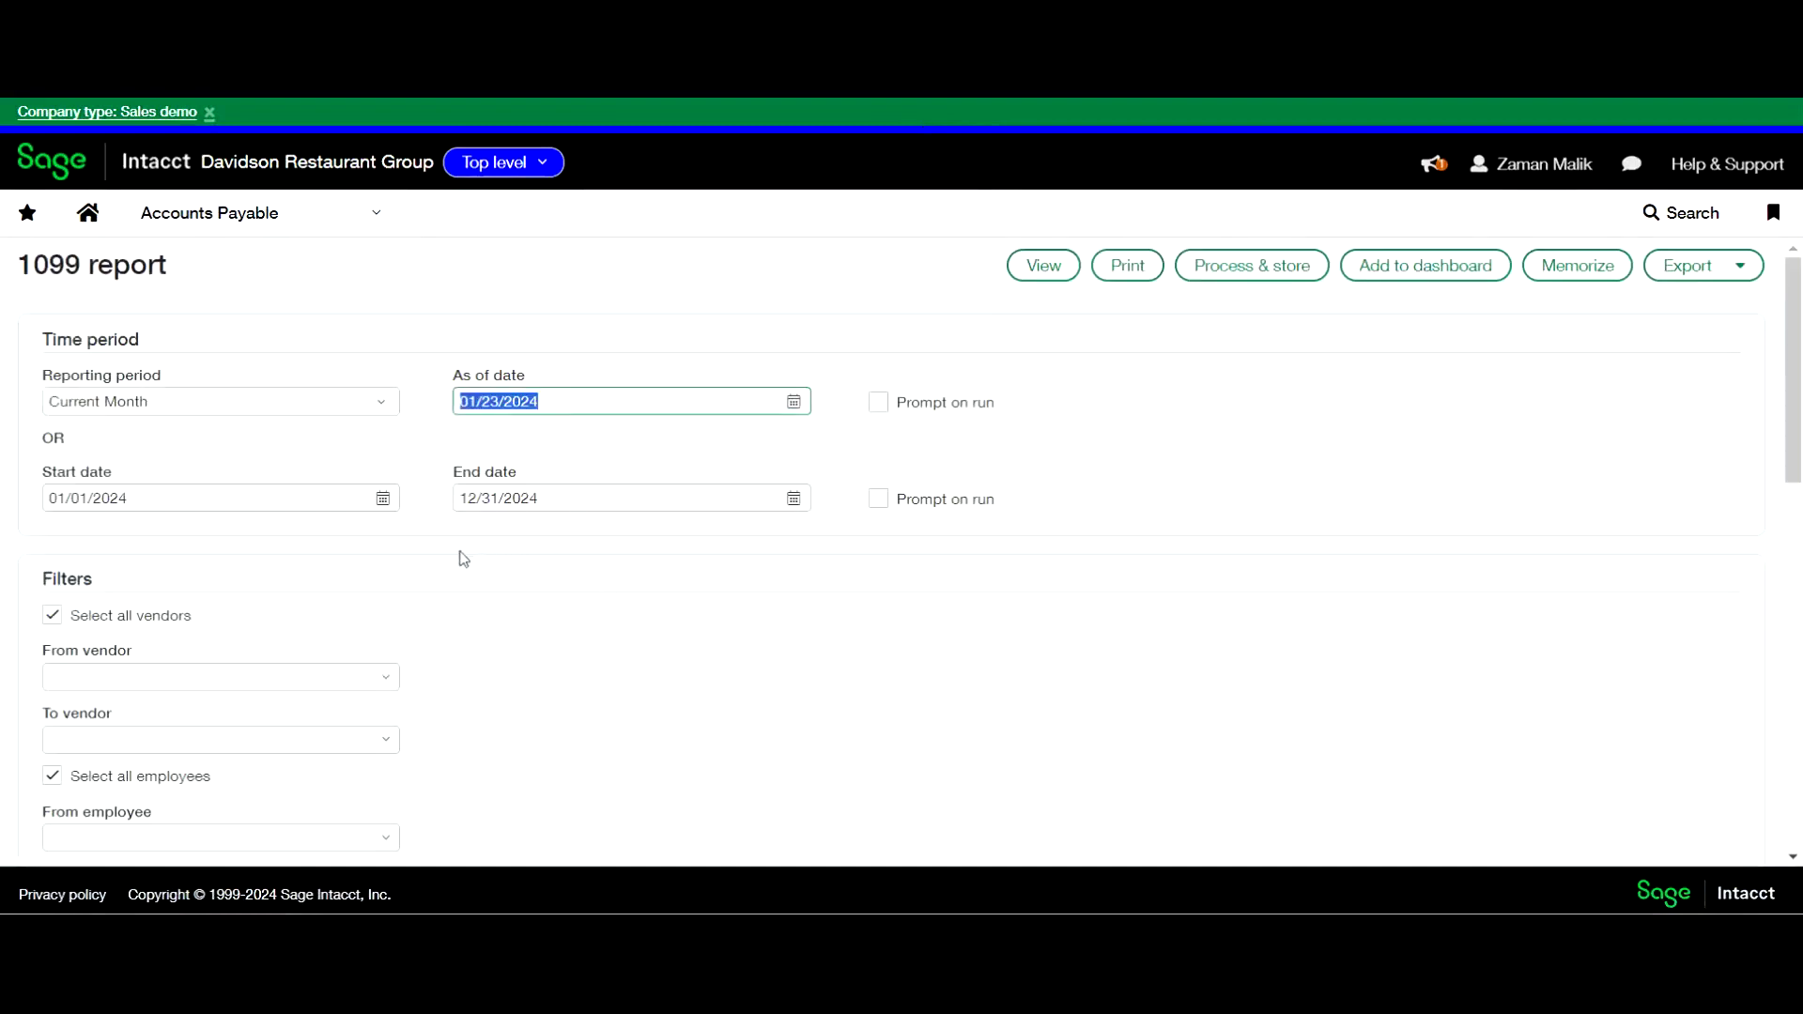
left_click(303, 496)
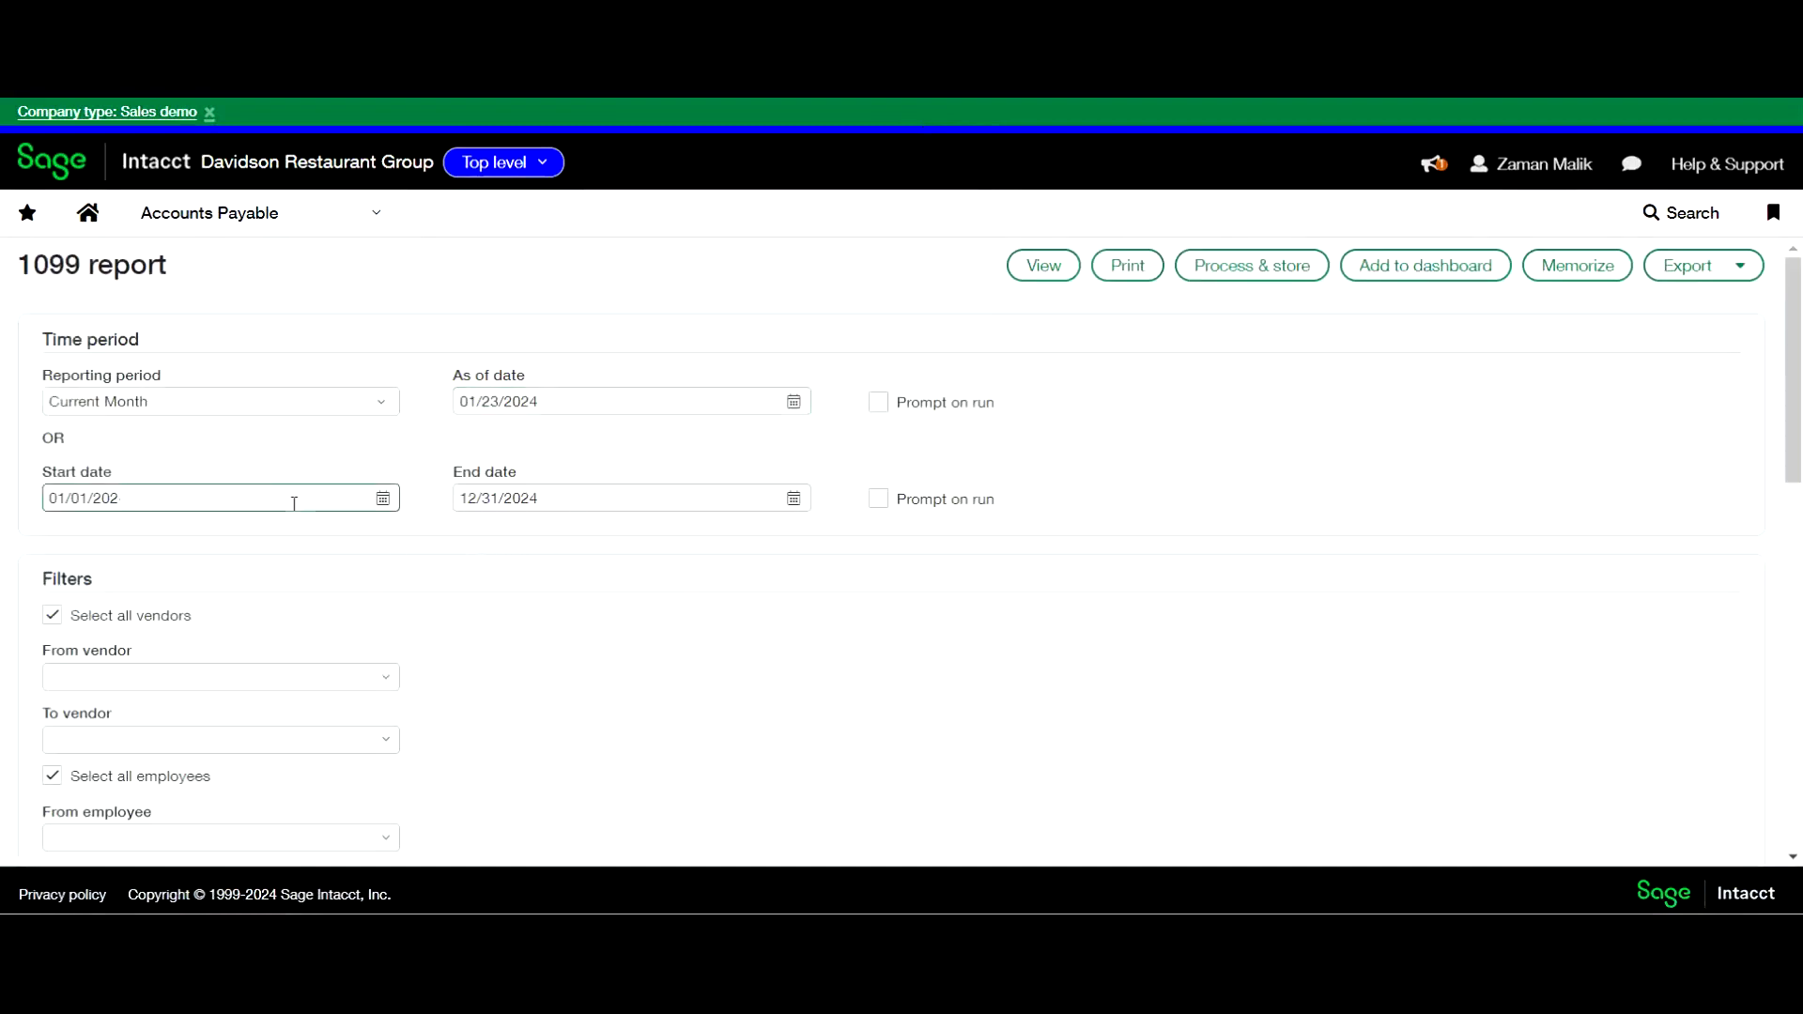
left_click(595, 489)
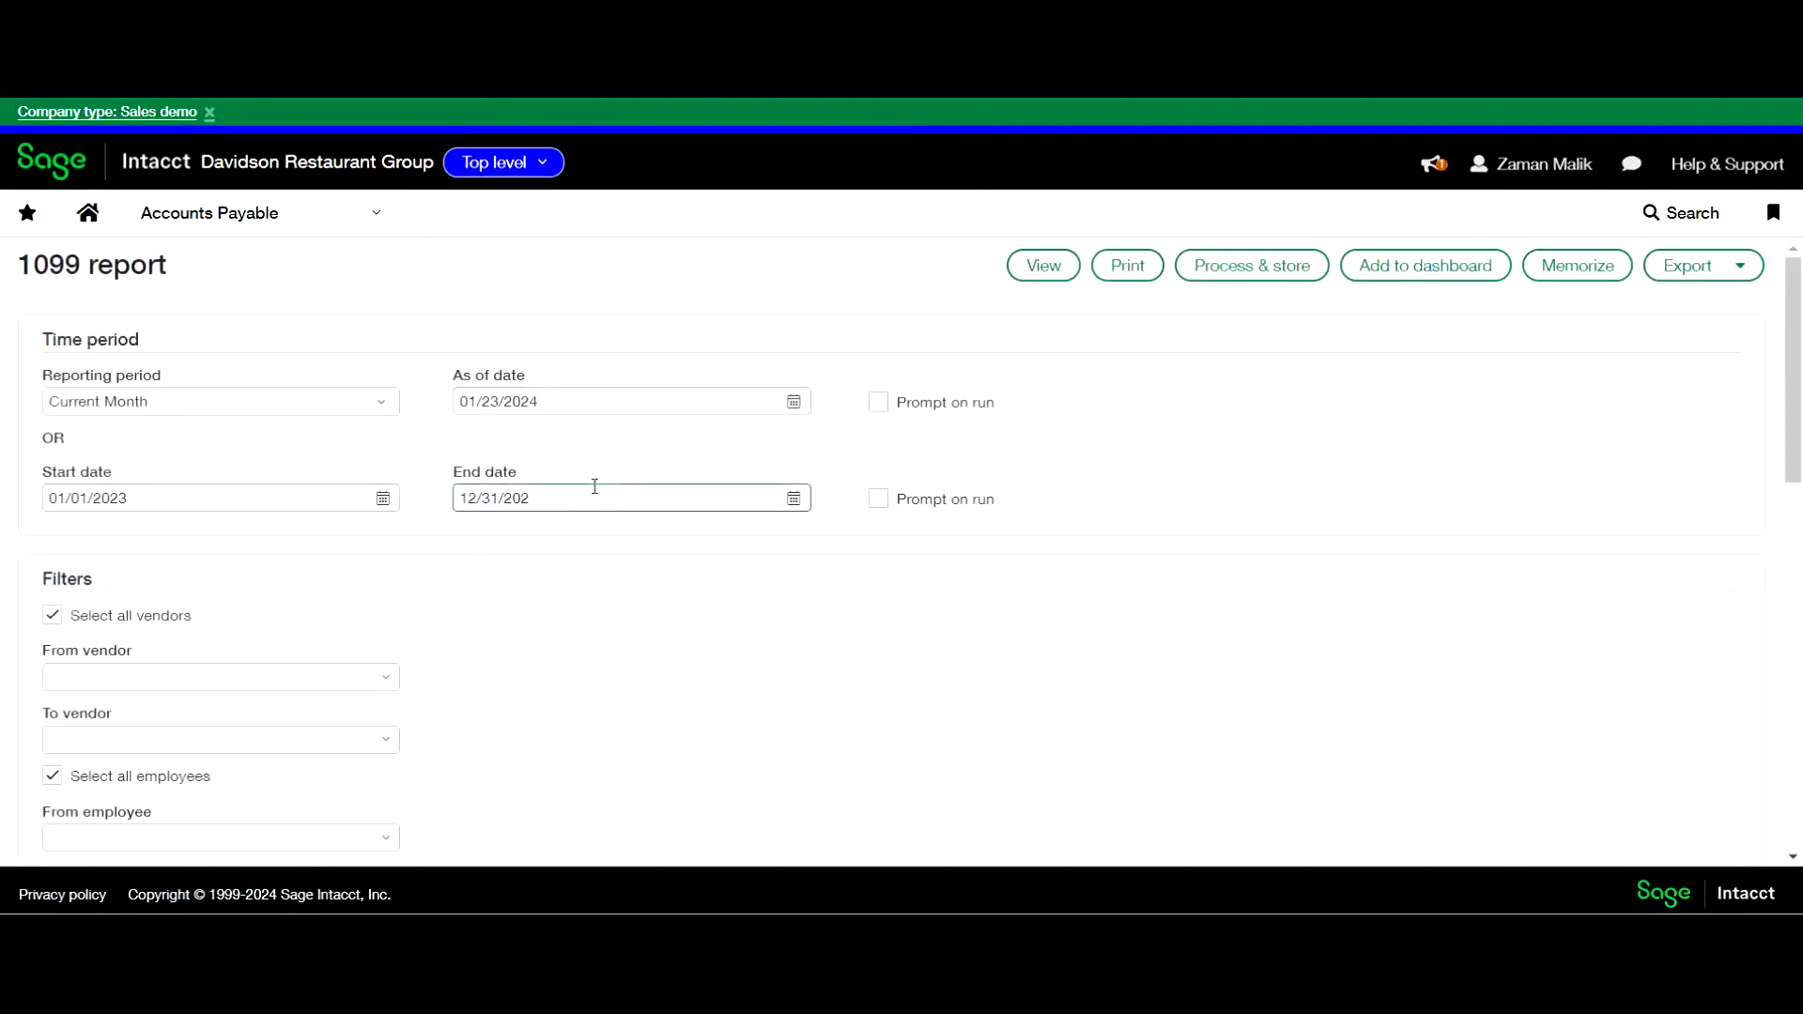
Filter the 1099 report to the single vendor VEN-000001--Sysco Foods as both the from and to vendor
left_click(282, 676)
scroll(257, 604, "down", 2)
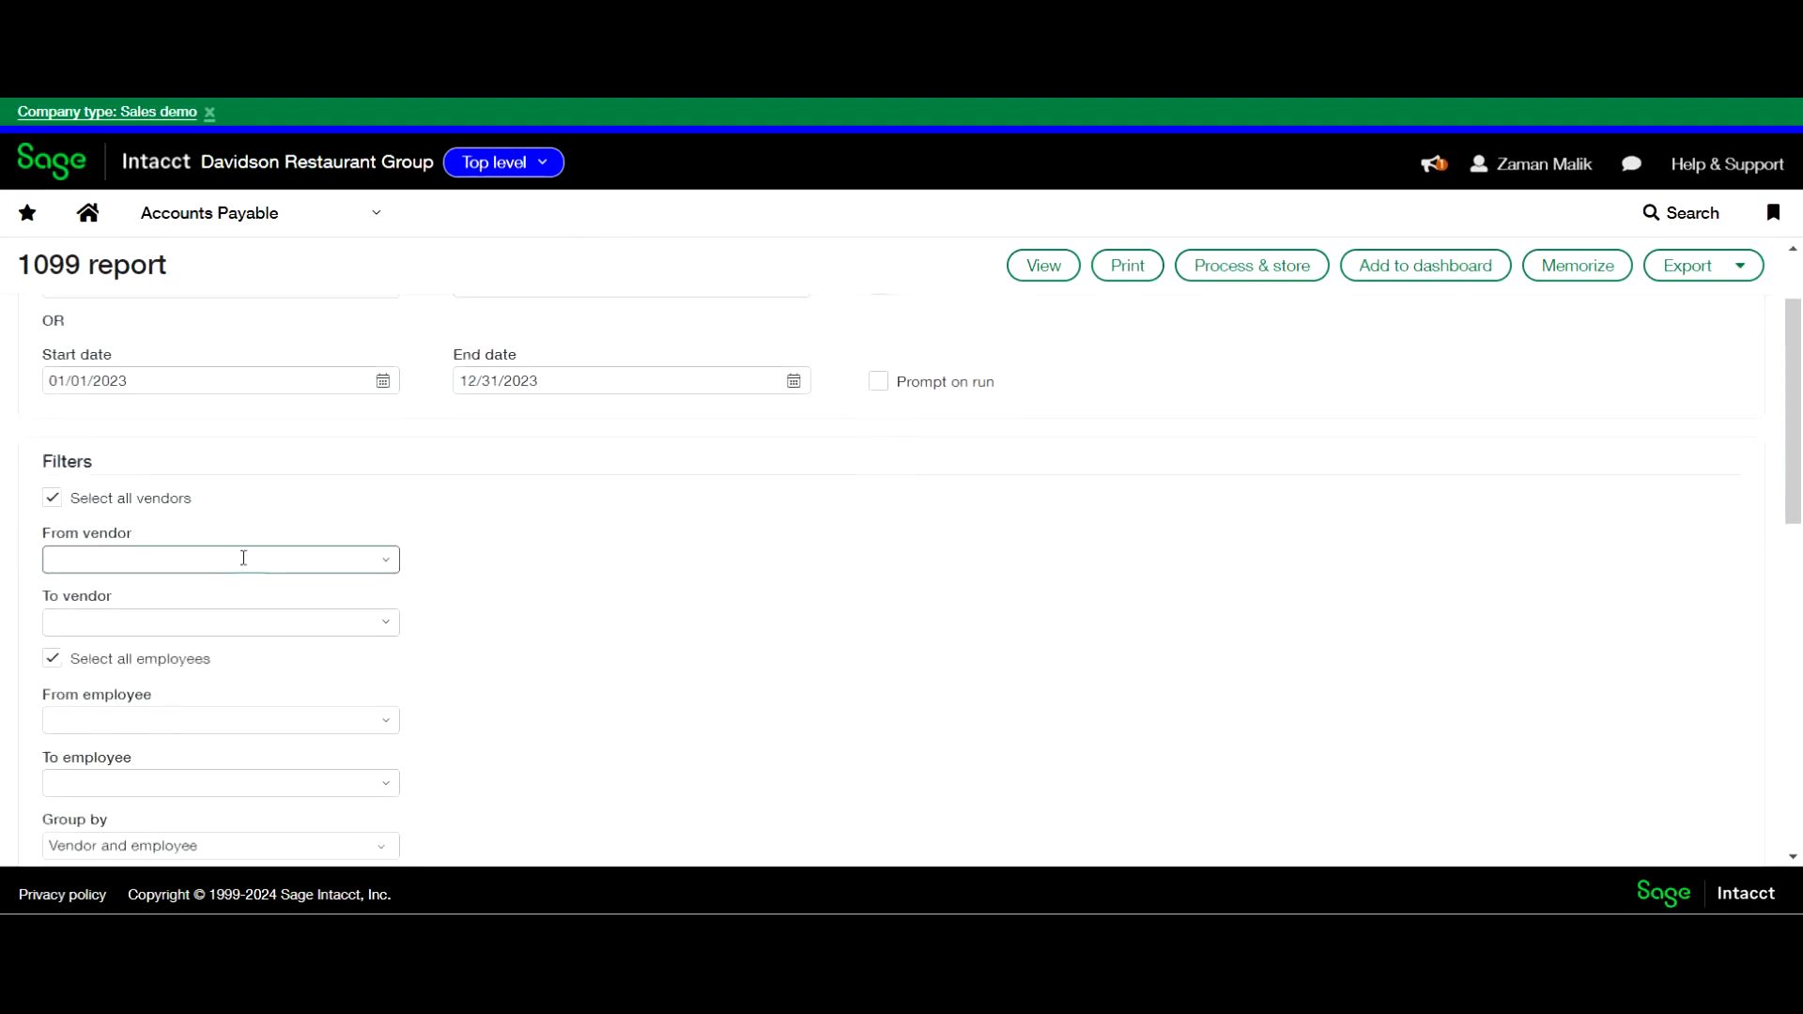
type("sys")
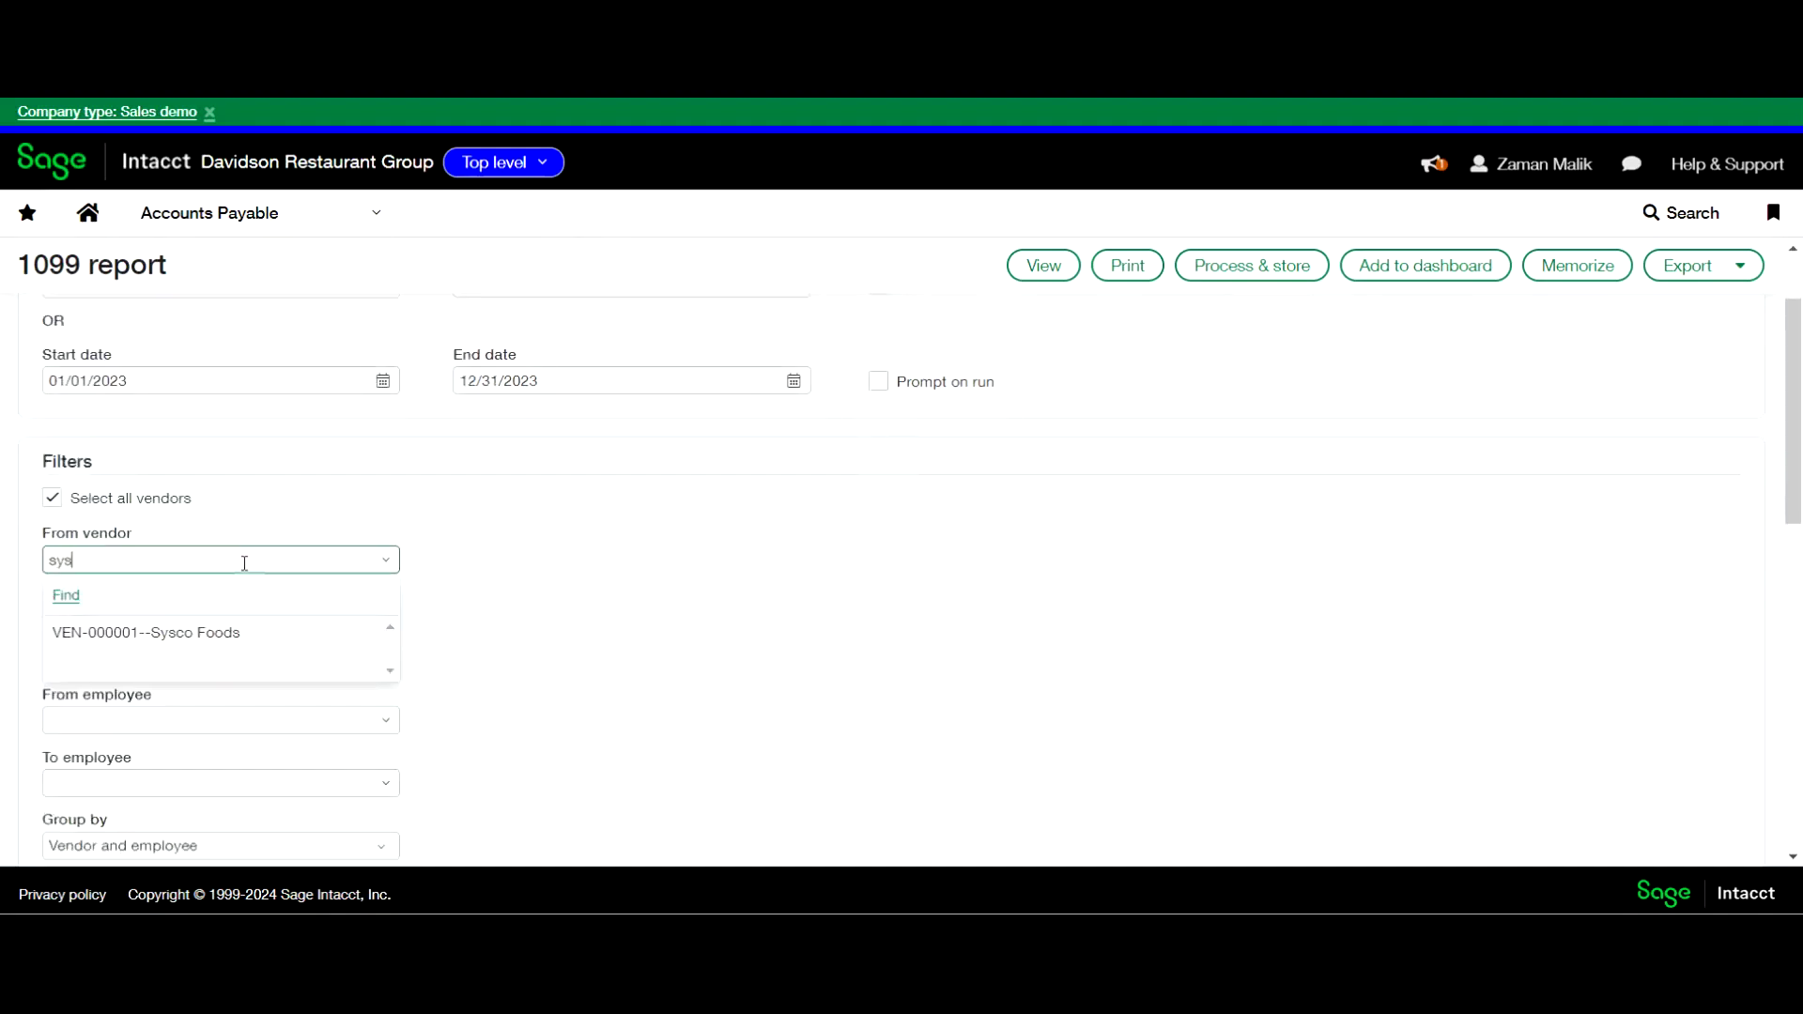
type("co")
key("Tab")
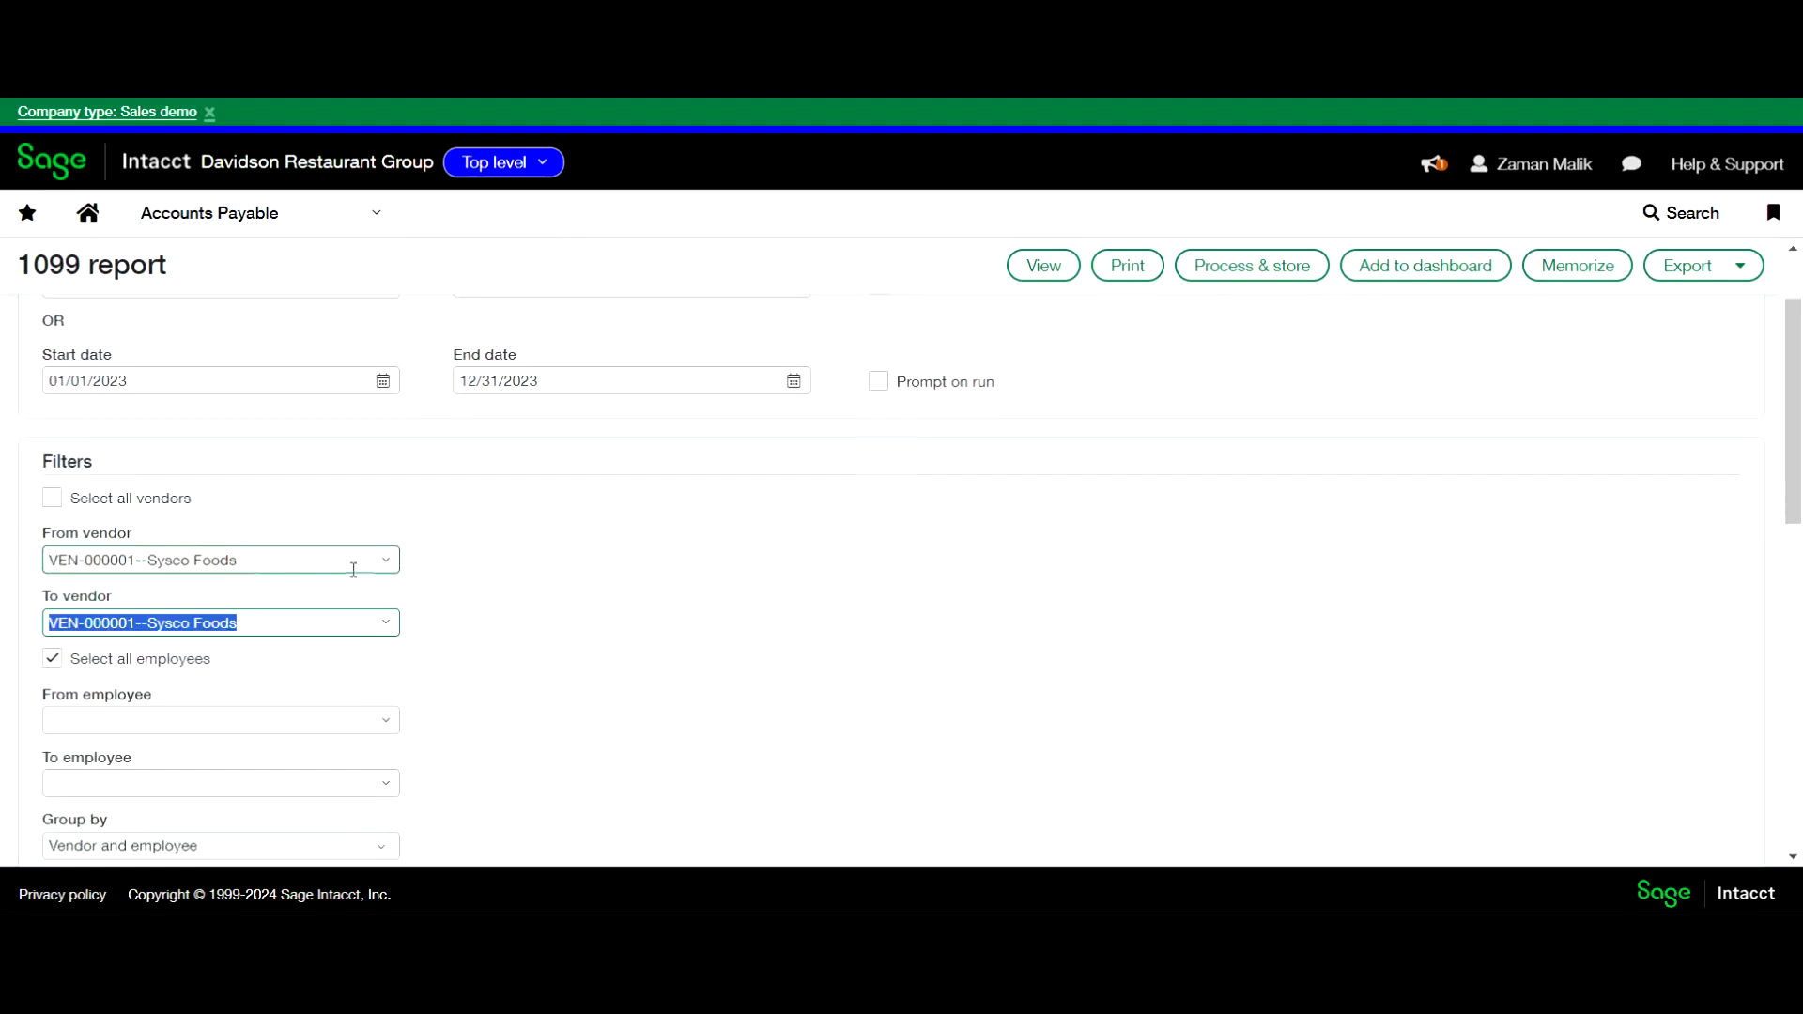
left_click(476, 612)
Limit the 1099 report to entity 10--MMCO
scroll(425, 597, "down", 3)
scroll(425, 597, "down", 2)
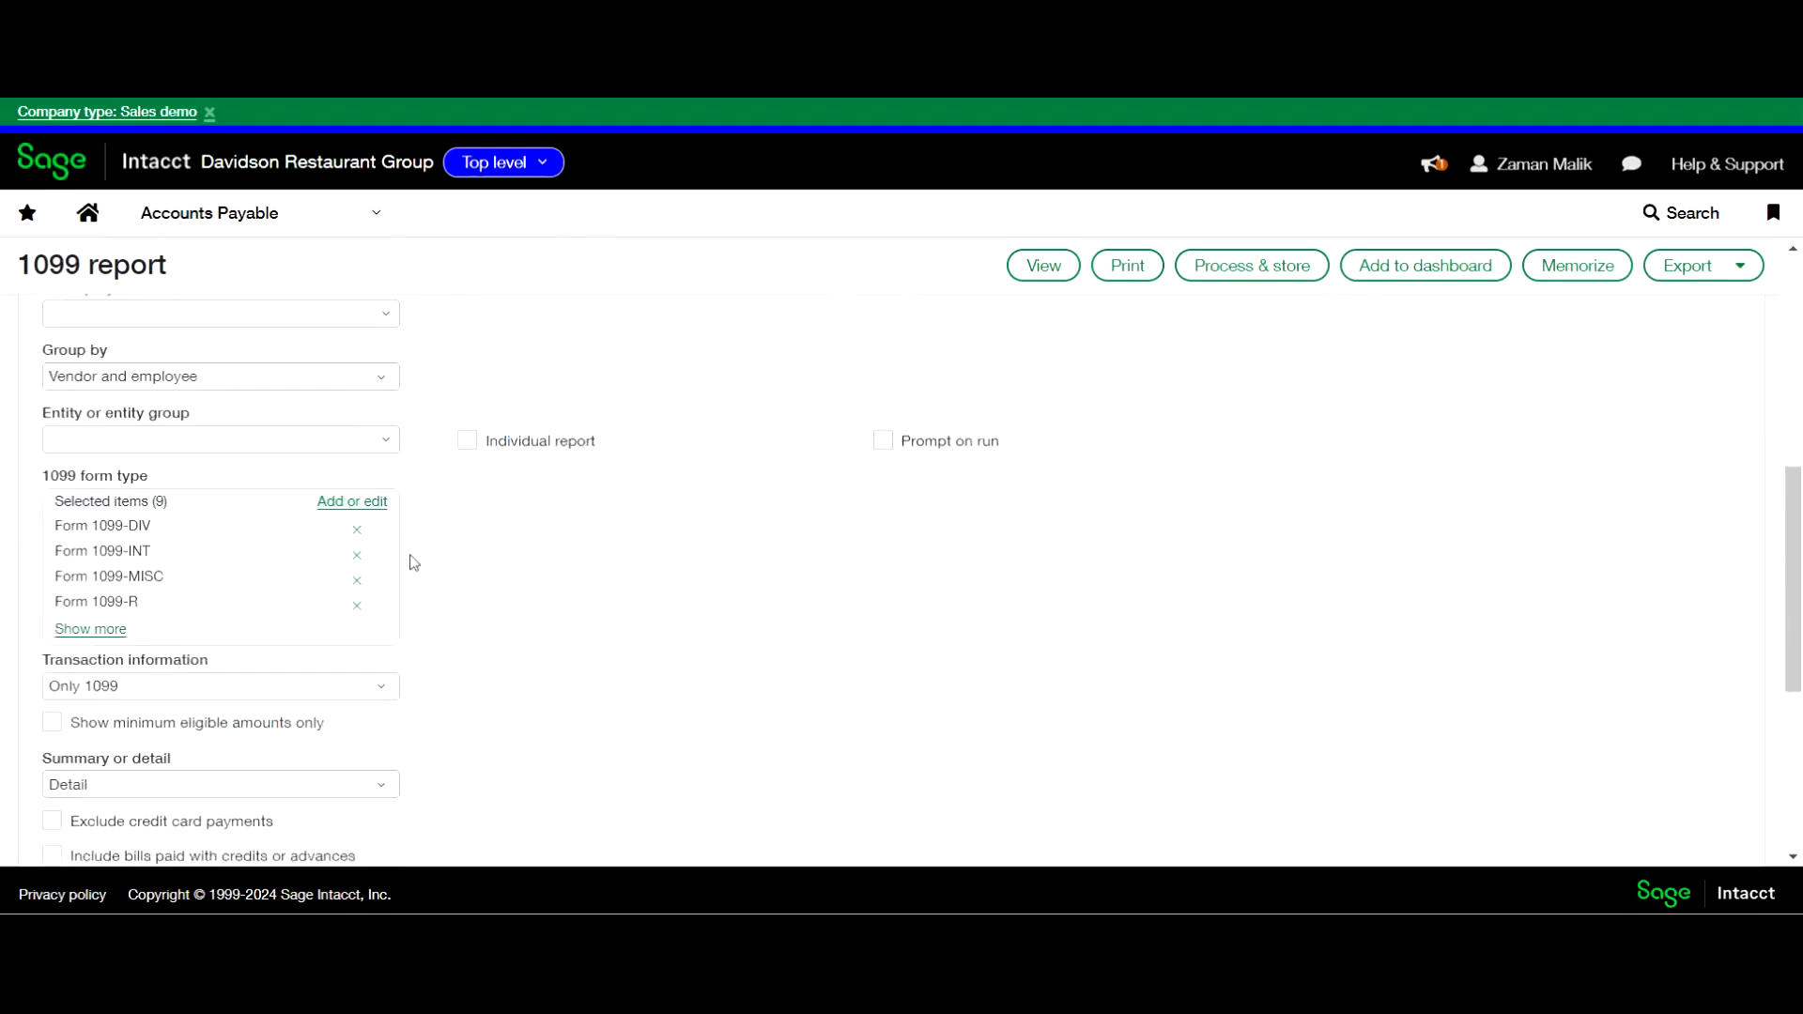
left_click(385, 441)
left_click(155, 669)
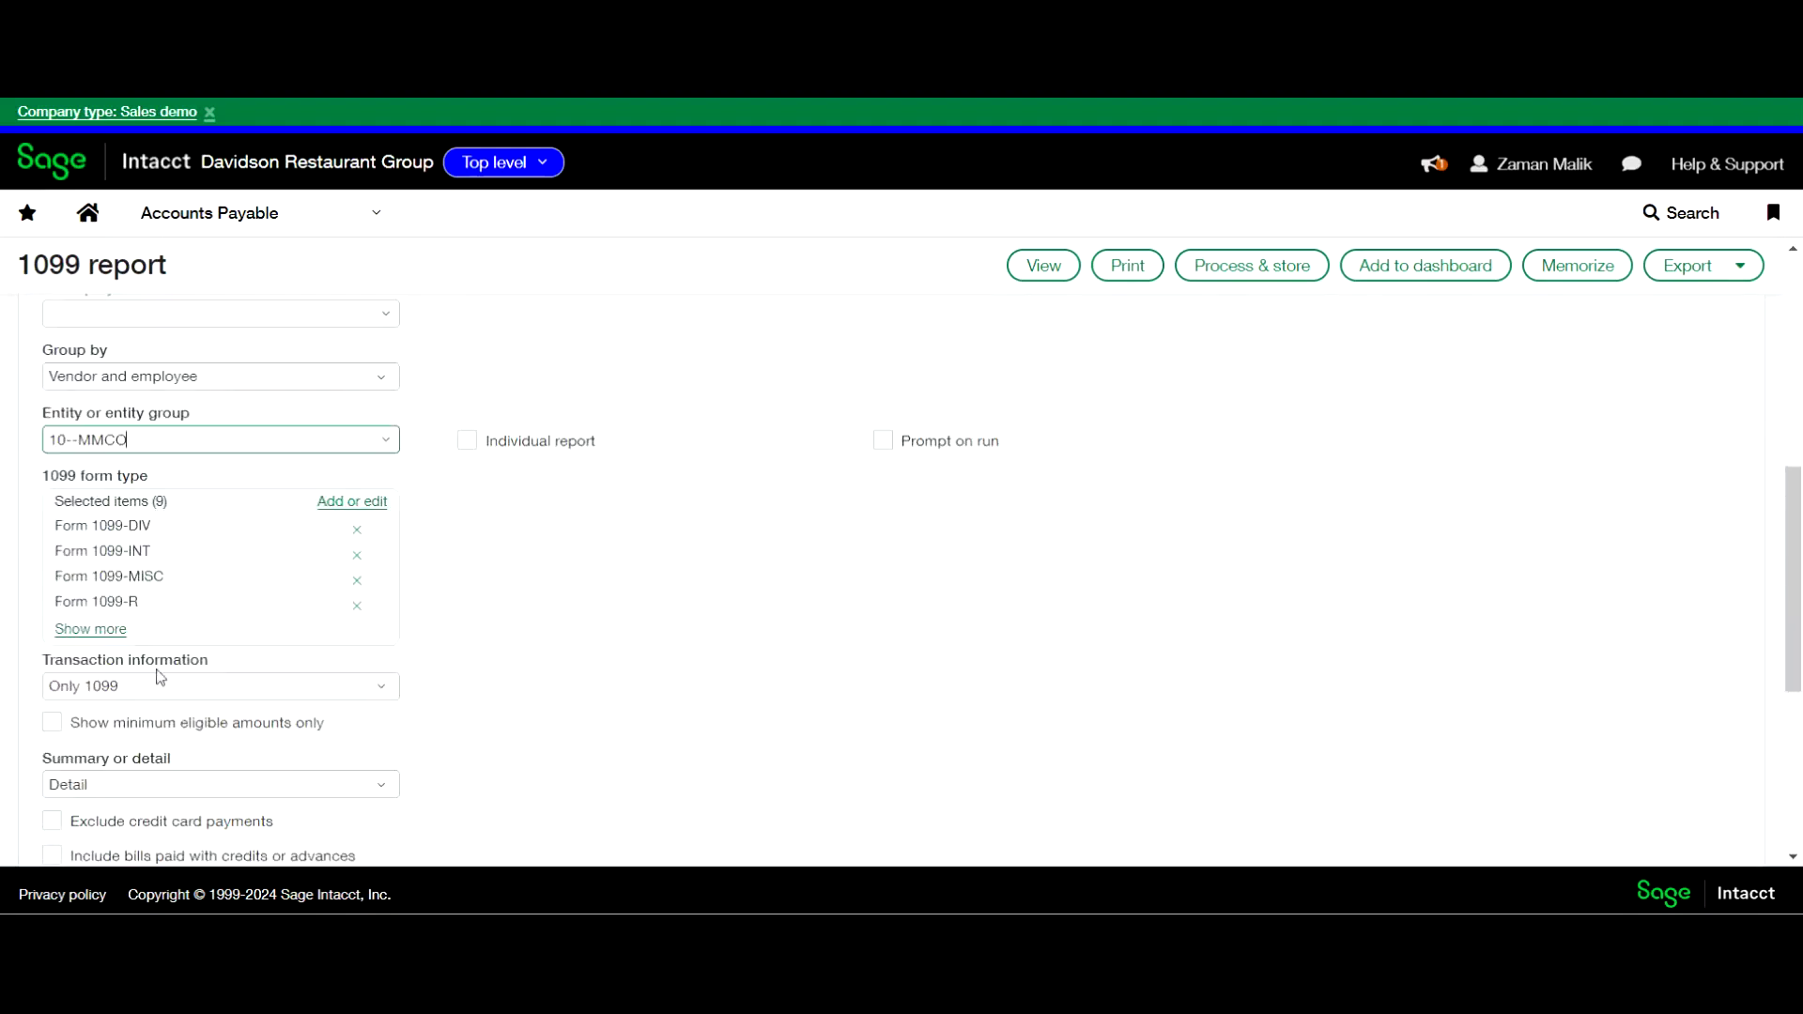
left_click(551, 678)
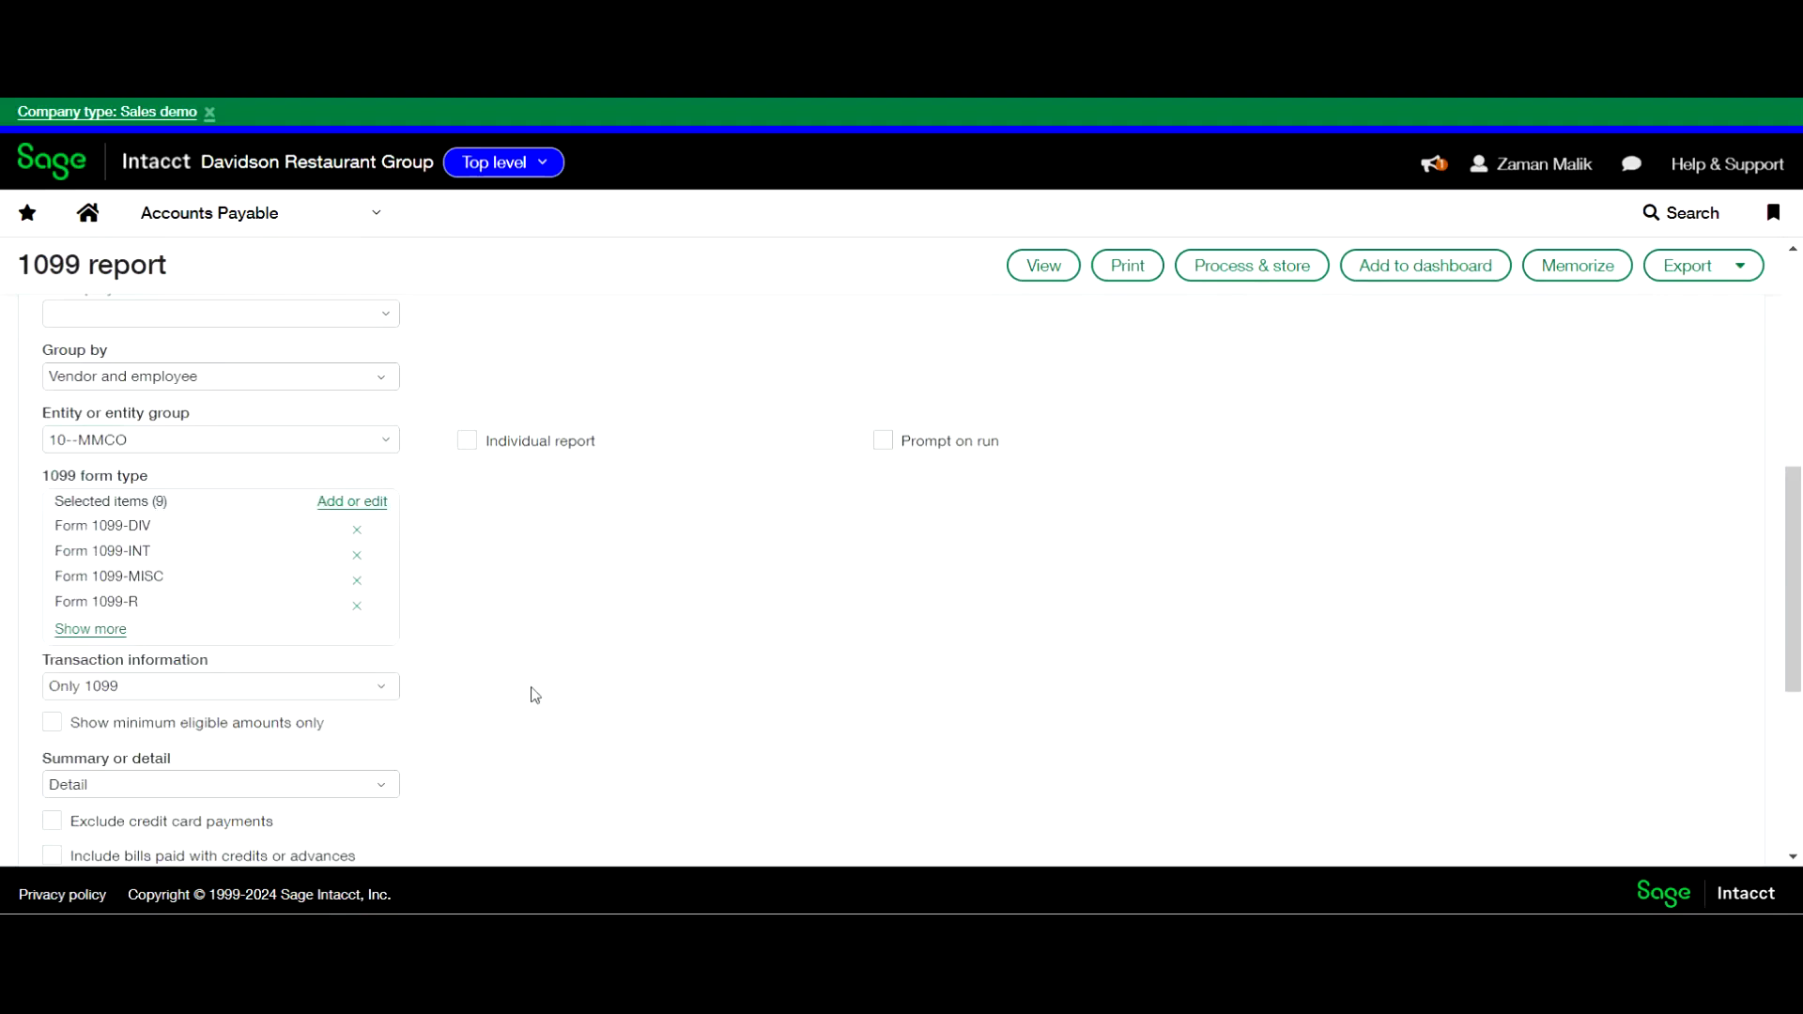
Review the report's selected 1099 form types and its transaction information choices, keeping all forms and Only 1099
left_click(347, 504)
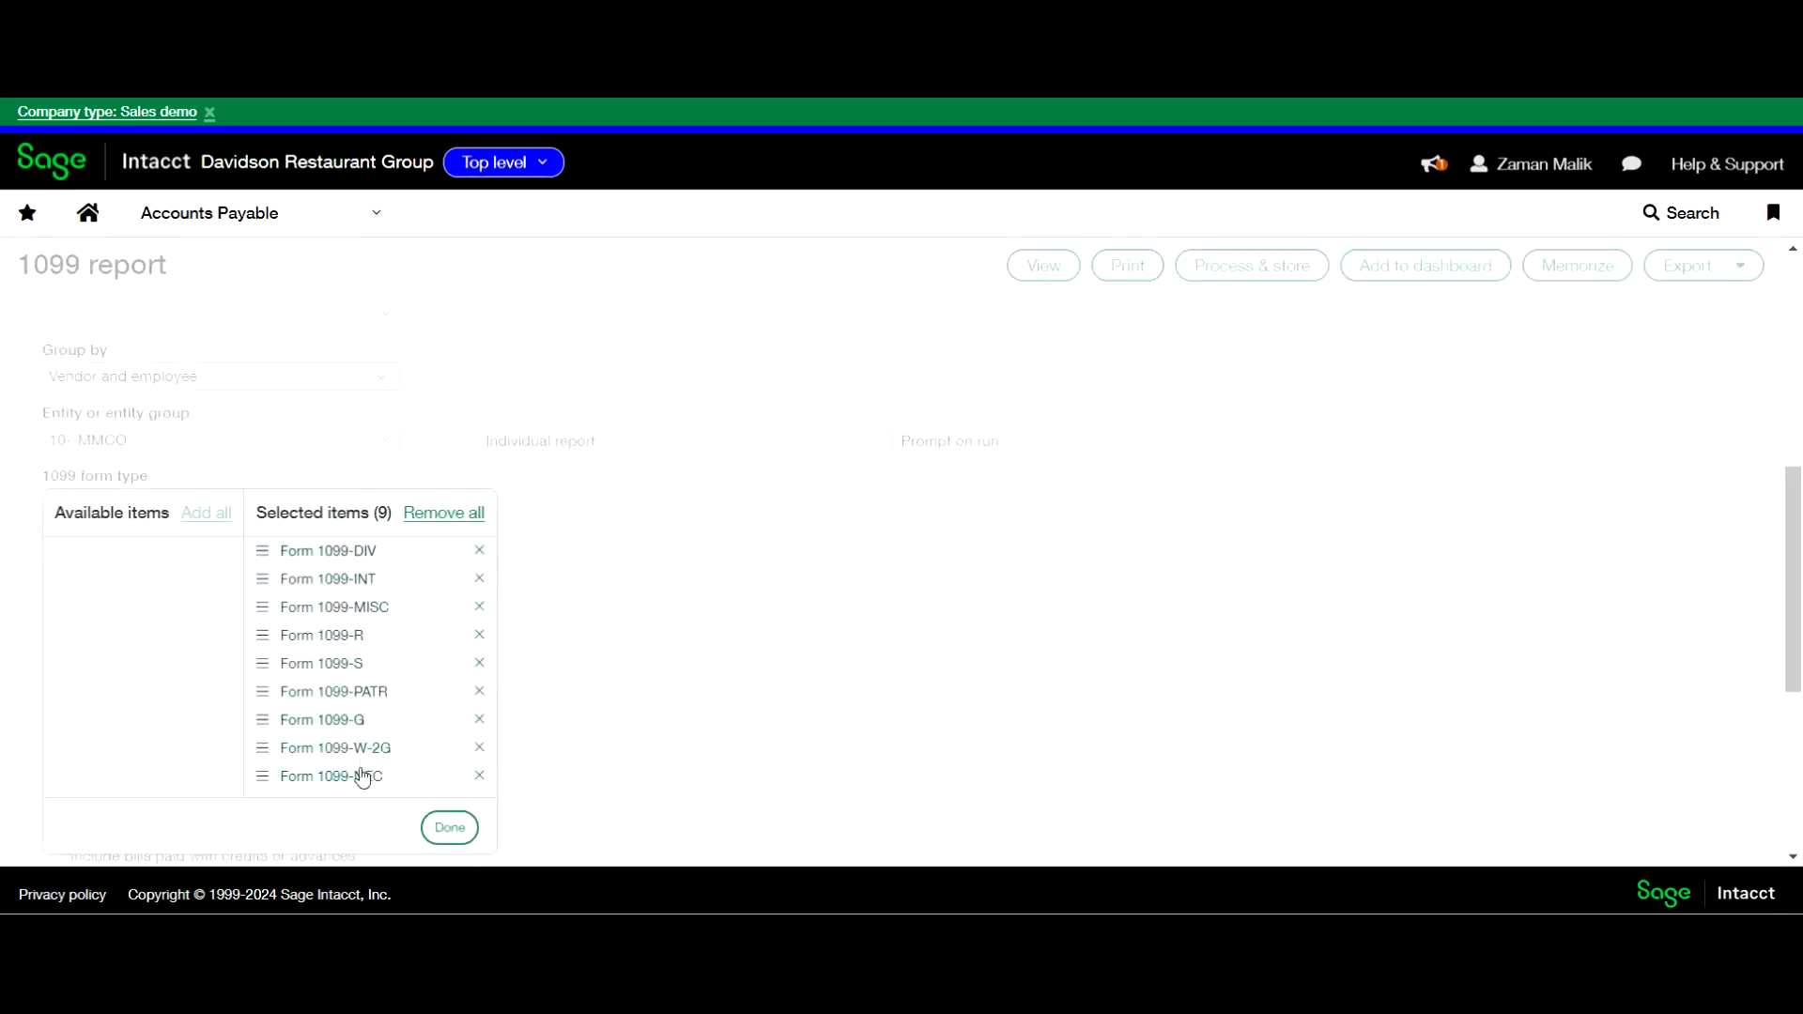
left_click(450, 827)
scroll(535, 706, "down", 2)
left_click(367, 570)
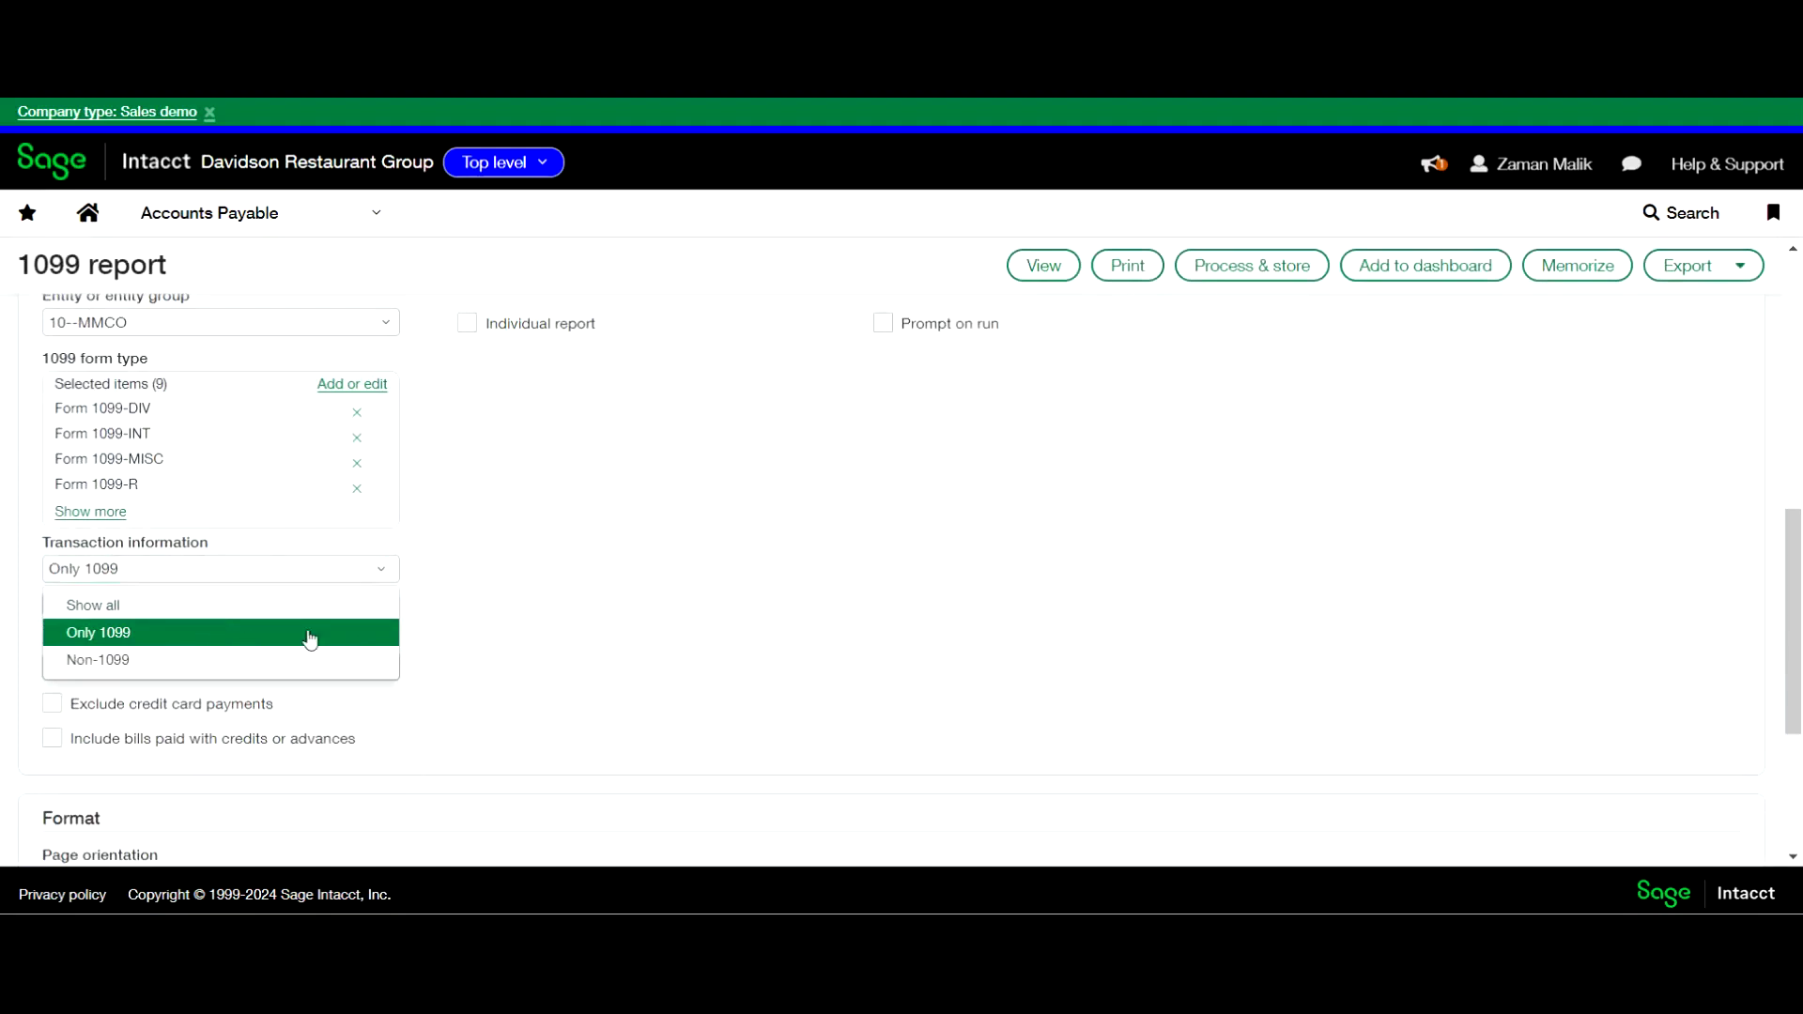
left_click(644, 596)
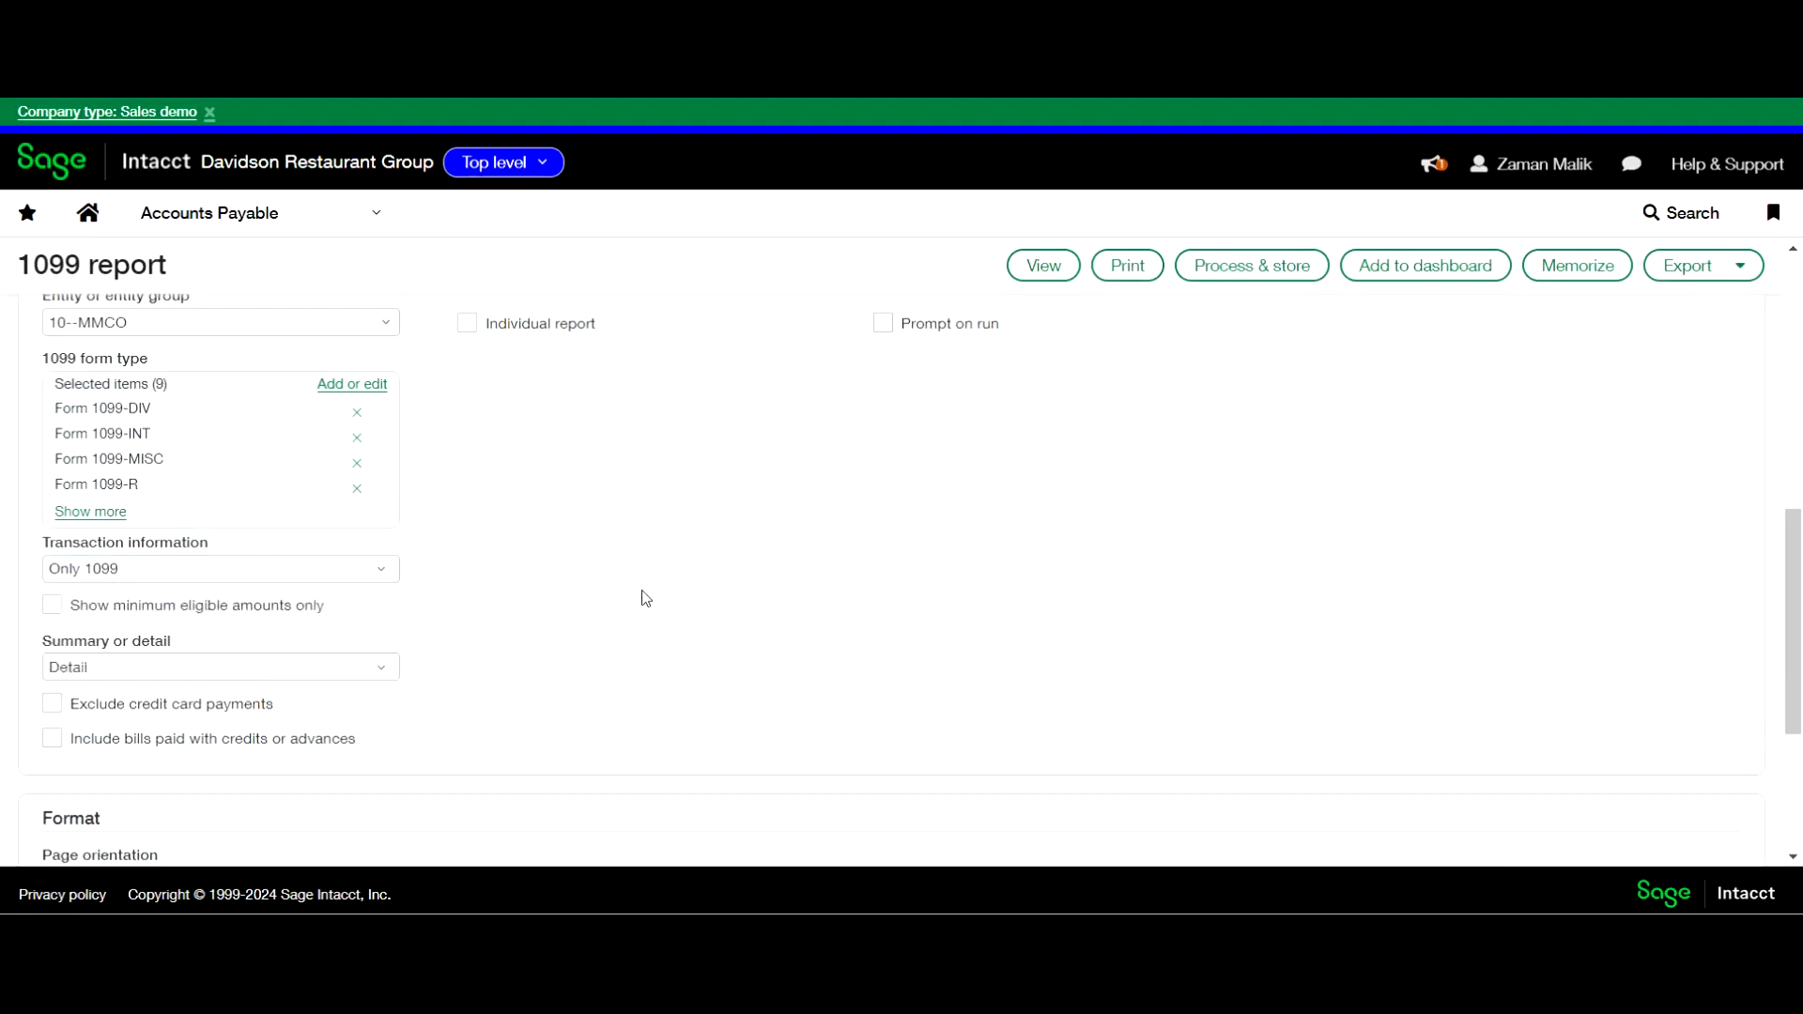
Run the 1099 report on screen and examine the memo line for the vendor's initial values
scroll(865, 560, "up", 5)
left_click(1046, 273)
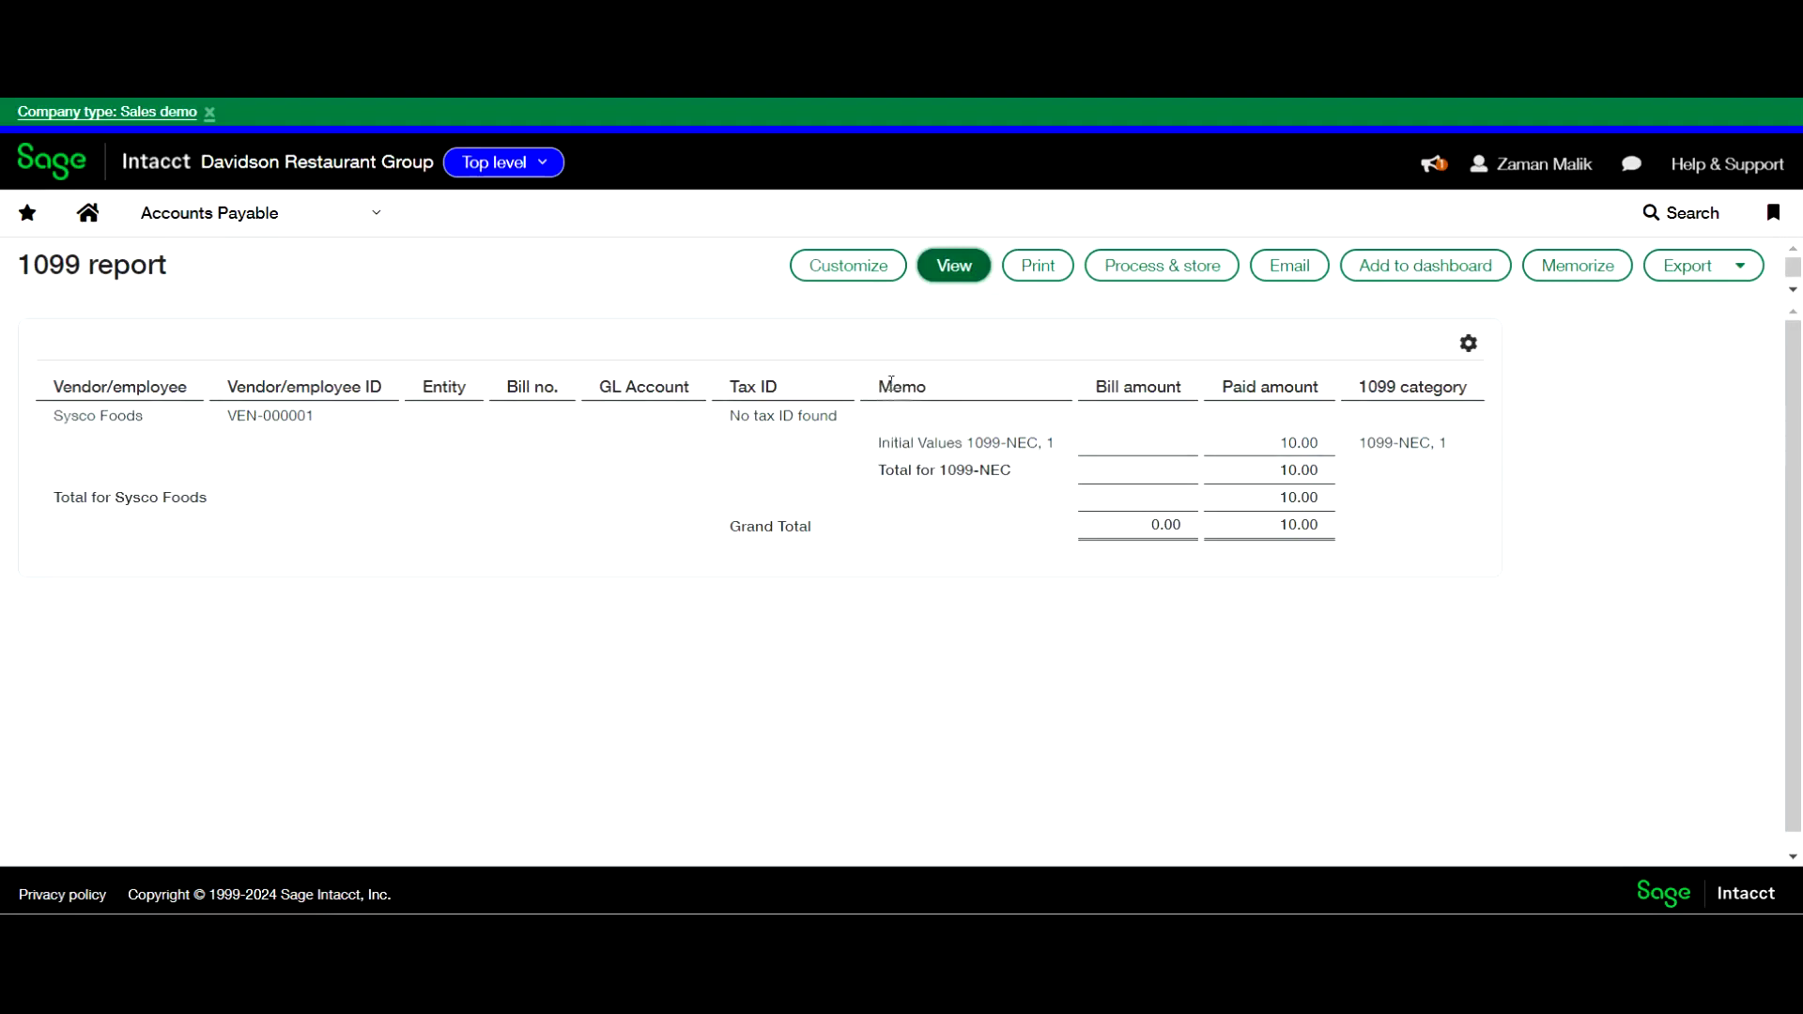
left_click_drag(880, 448, 1053, 448)
left_click(1043, 480)
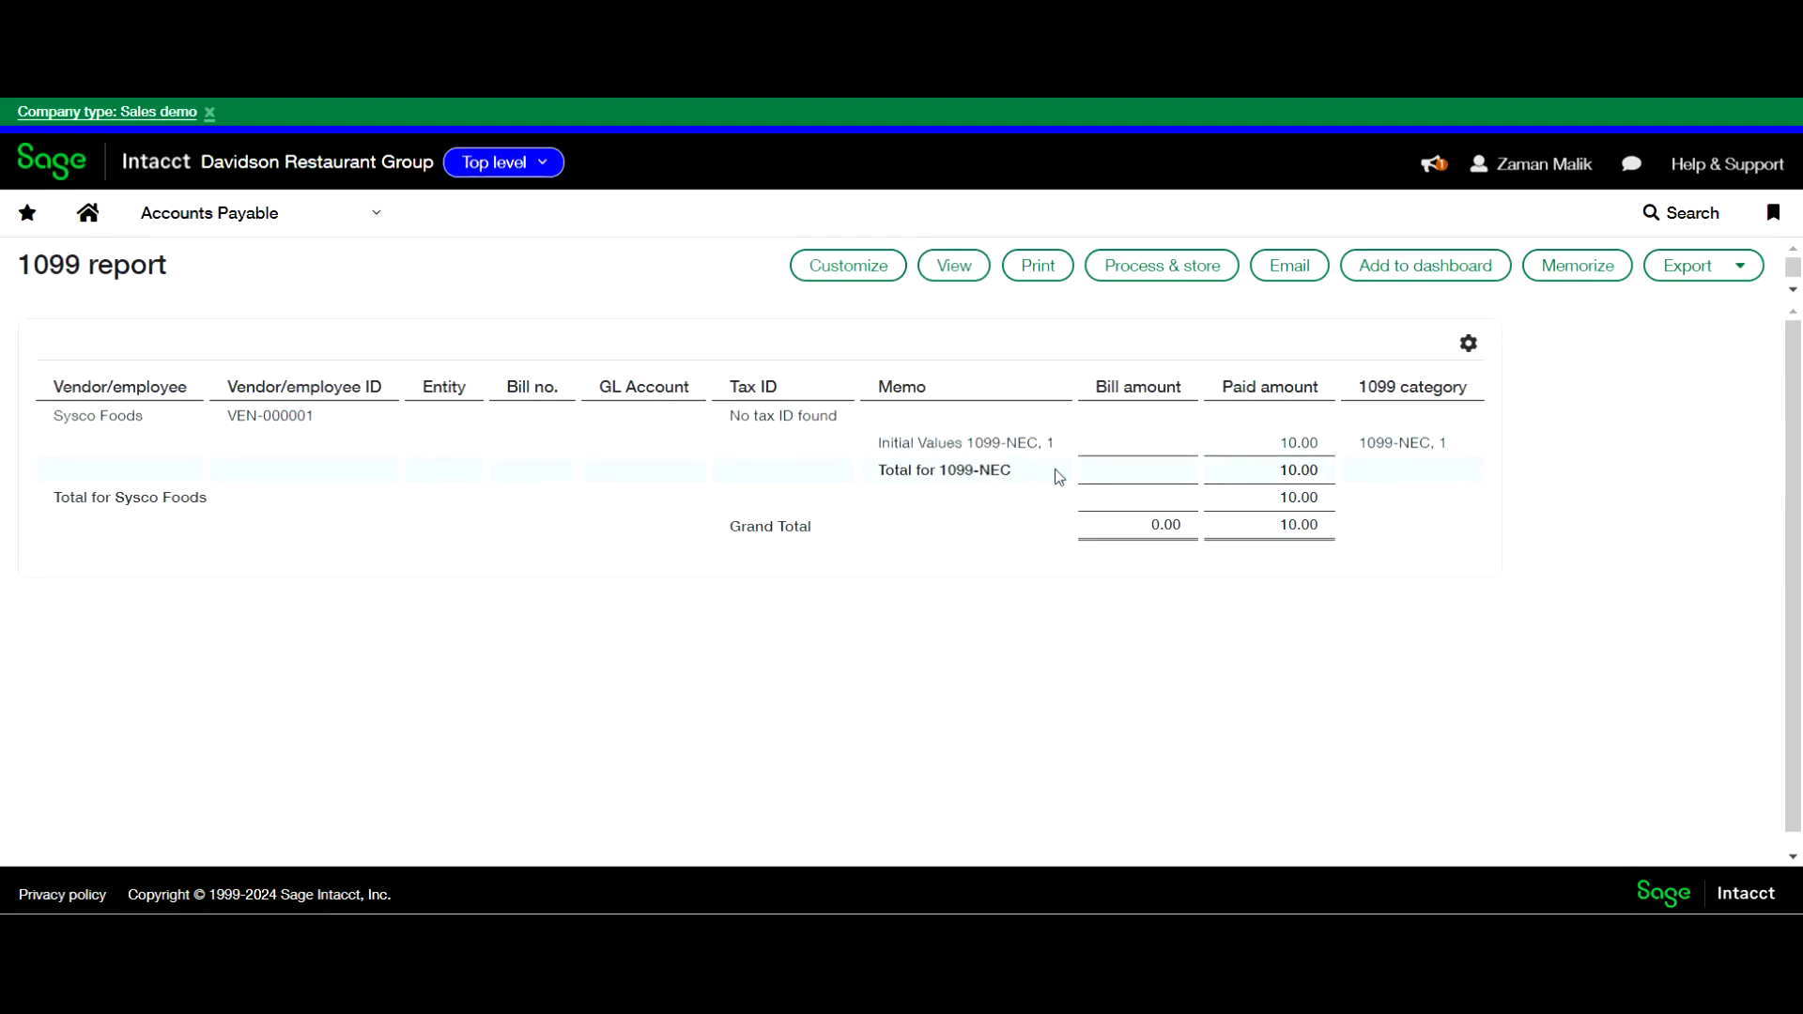